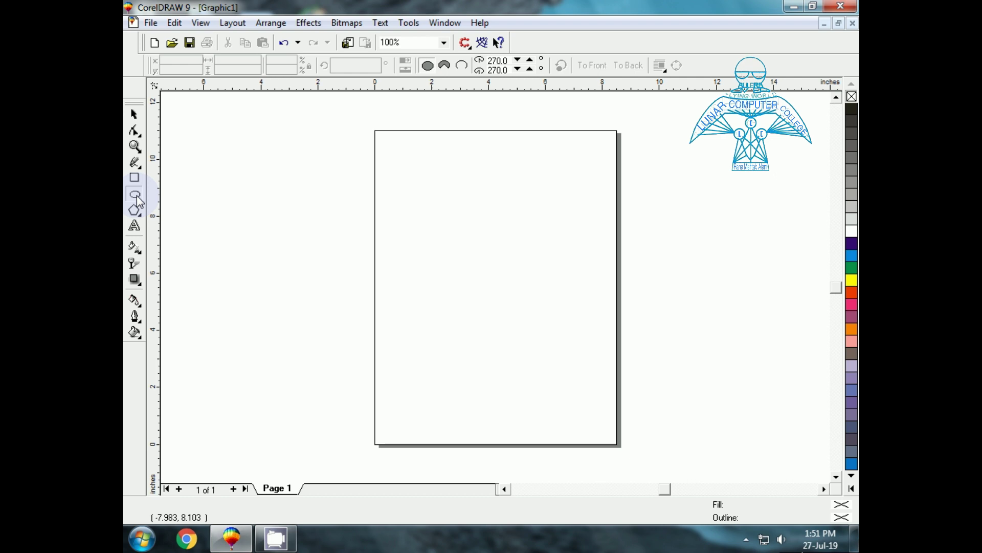
Draw a narrow vertical ellipse about 0.68 by 2.76 inches and place an overlapping horizontal copy of it.
left_click_drag(427, 193, 447, 270)
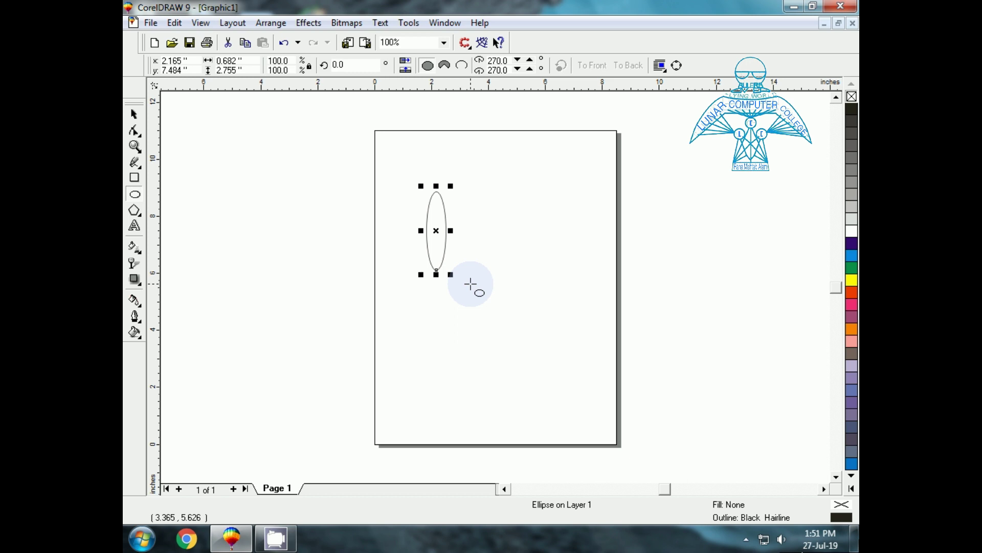
key("shift+F2")
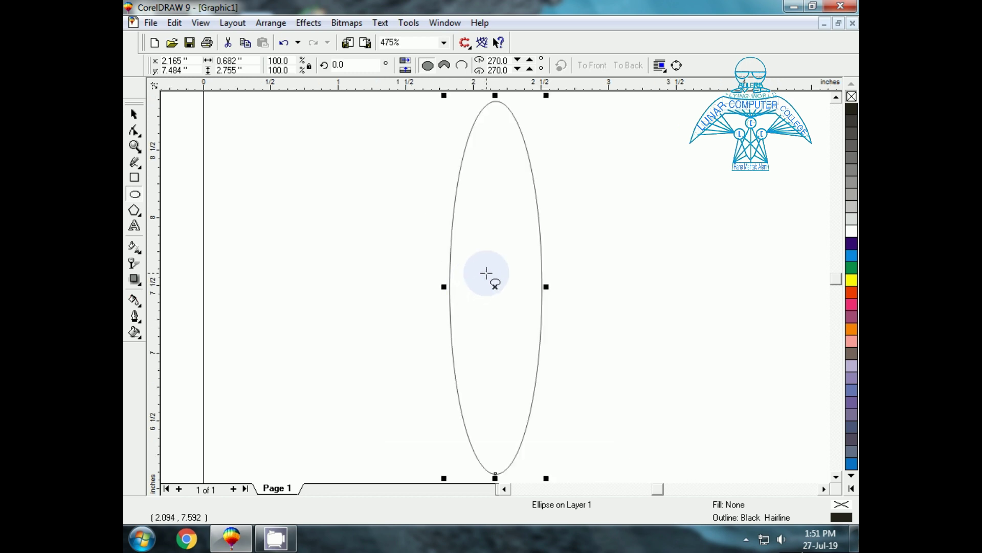
left_click(495, 286)
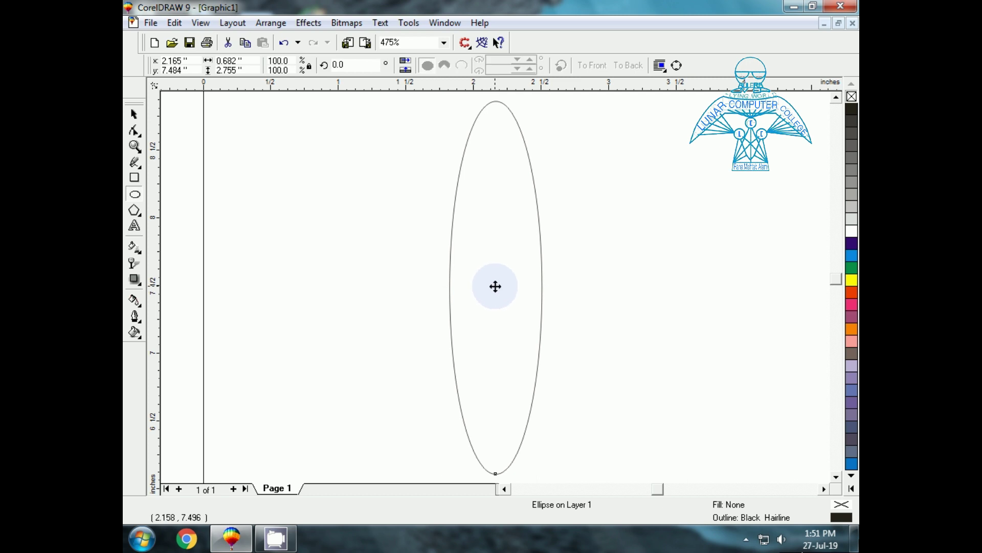
mouse_move(495, 287)
left_mouse_down()
mouse_move(550, 300)
mouse_move(547, 286)
left_mouse_up()
key("F3")
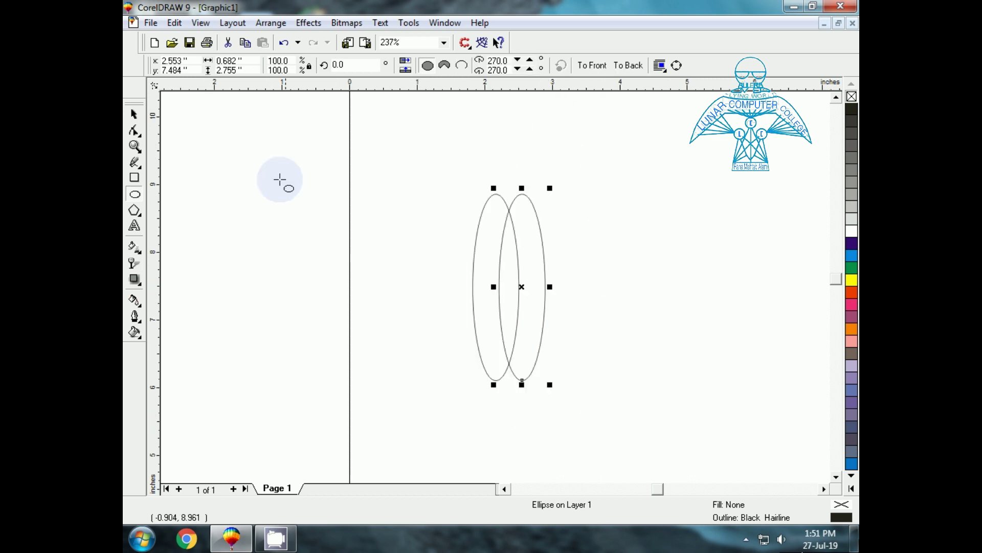
Intersect the two overlapping ellipses and move the resulting pointed petal shape clear of them to the right.
left_click(134, 114)
left_click_drag(429, 163, 588, 407)
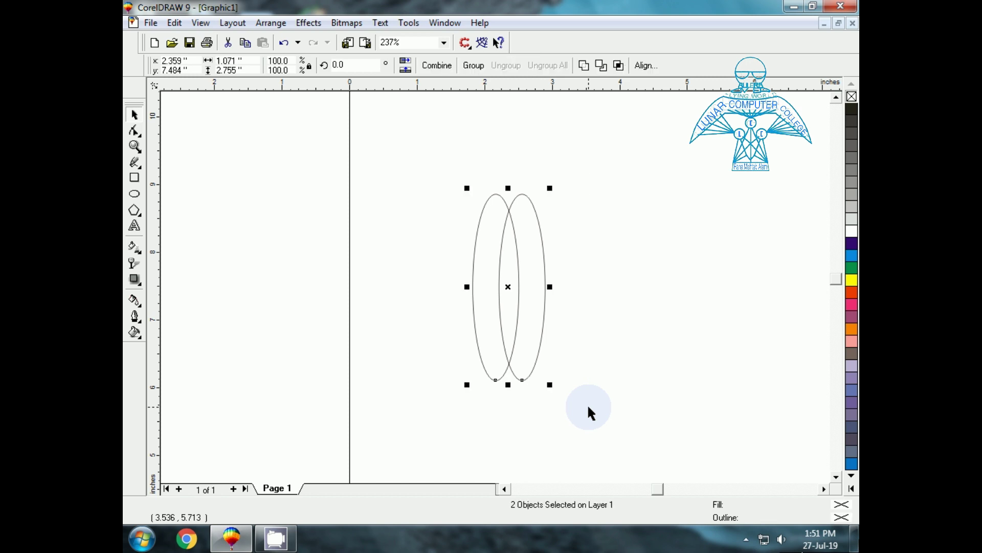
left_click(618, 65)
left_click(535, 293)
left_click(510, 299)
left_click_drag(510, 291, 629, 296)
left_click(682, 274)
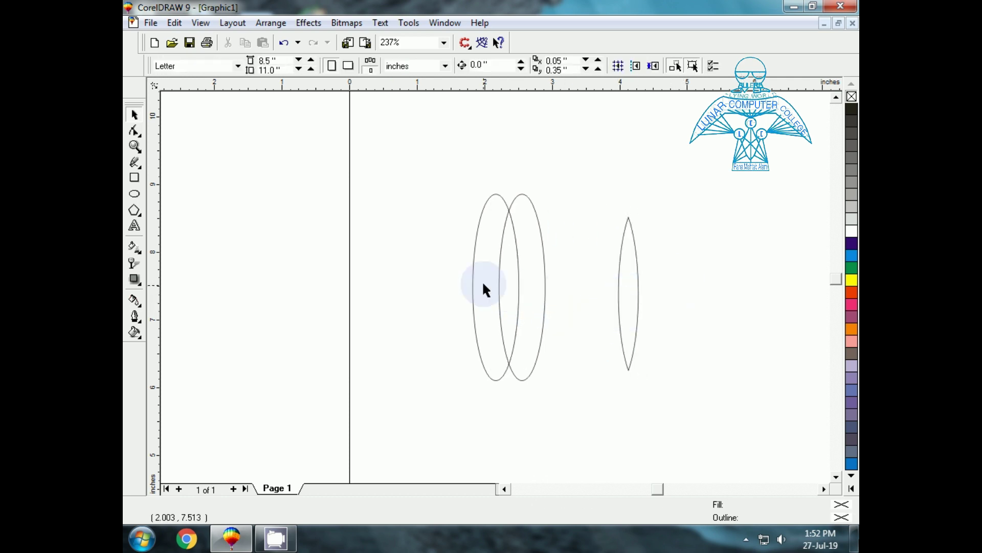
Delete both source ellipses and move the petal shape back to where they stood.
left_click_drag(423, 157, 565, 404)
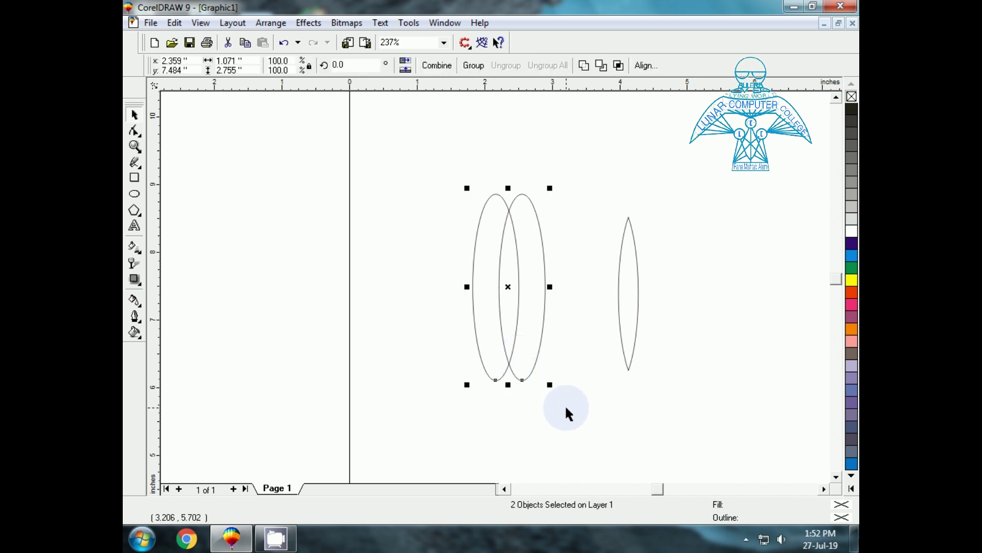
key("Delete")
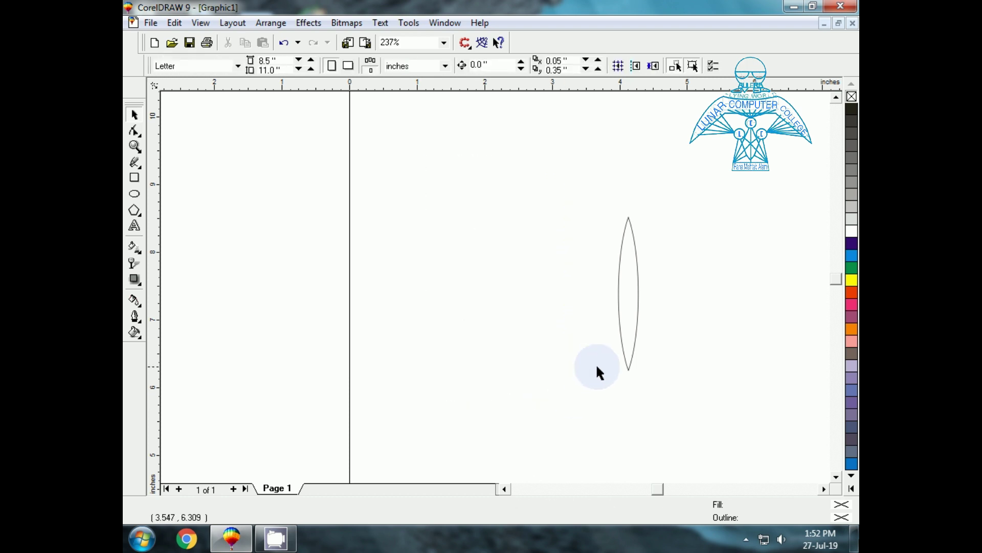
left_click_drag(627, 365, 523, 352)
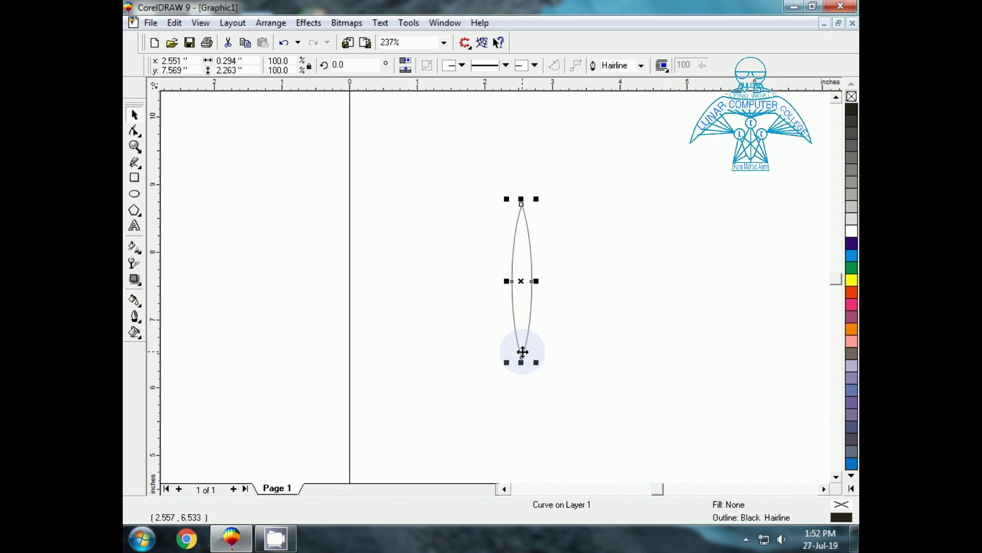
key("F3")
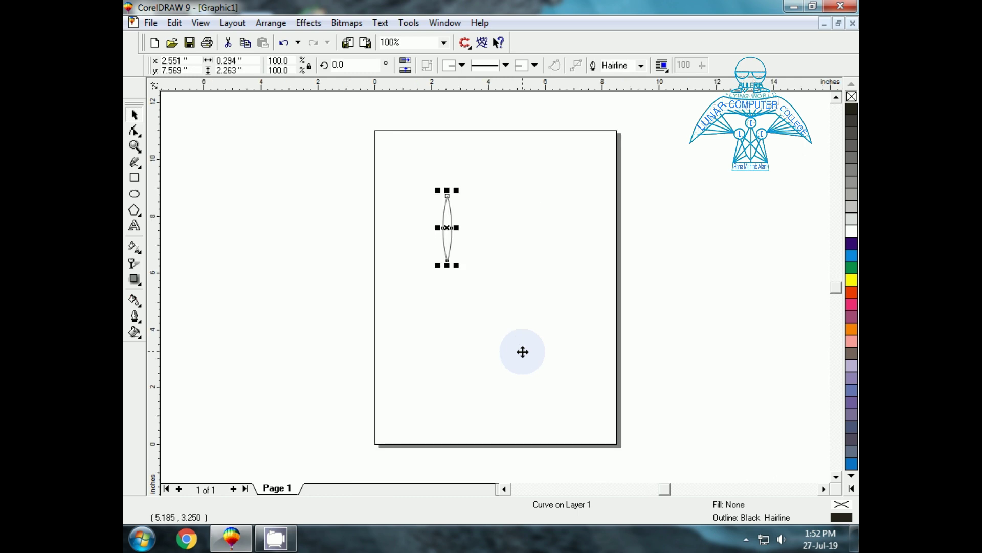
Duplicate the petal, keeping a spare near the page's left edge and the working petal centred at about 2.86, 8.08 inches.
left_click(429, 231)
left_click_drag(401, 164, 511, 340)
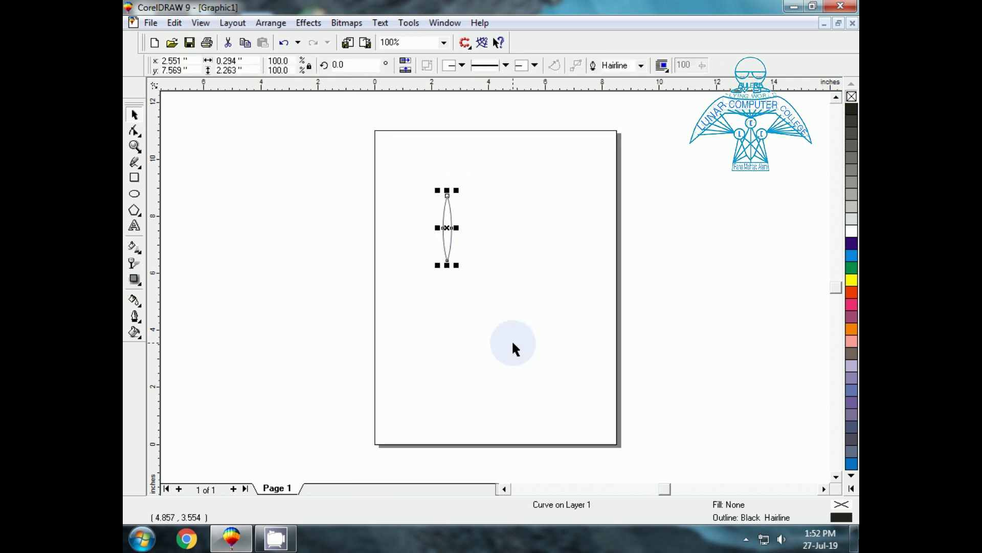
key("shift+F2")
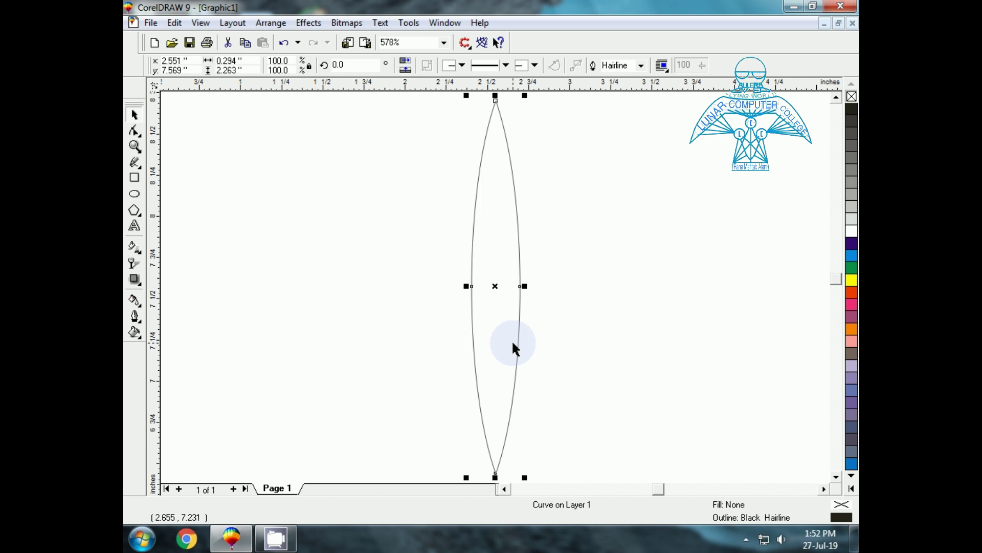
key("F3")
left_click_drag(497, 292, 532, 254)
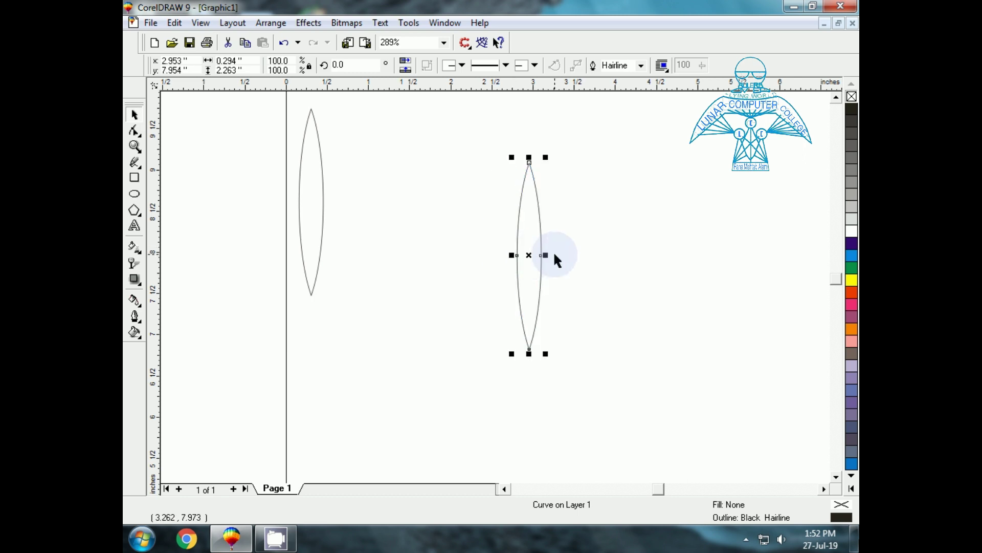
mouse_move(527, 254)
left_mouse_down()
mouse_move(509, 243)
mouse_move(520, 245)
left_mouse_up()
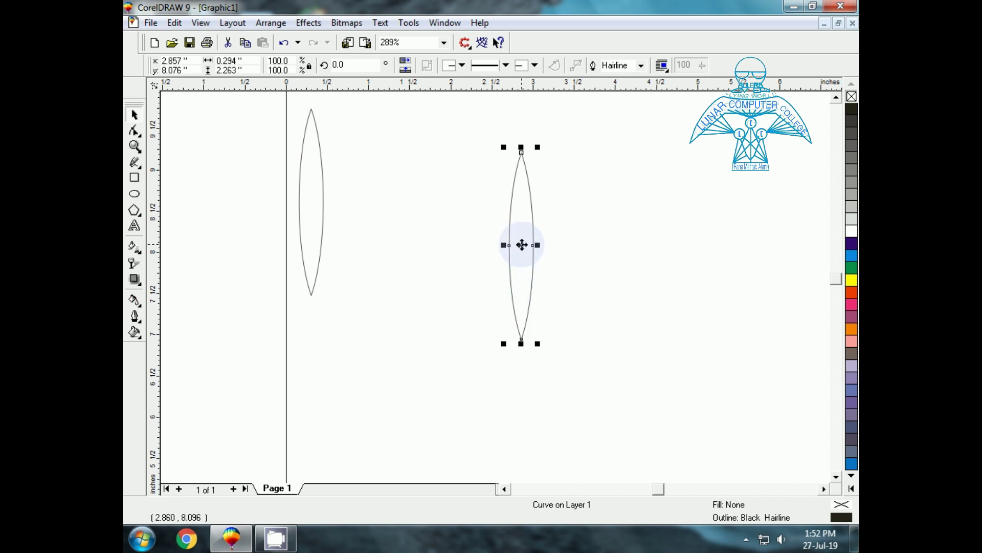
Set the working petal's rotation centre at its bottom tip and create a copy rotated clockwise to about 346.3 degrees.
left_click(521, 244)
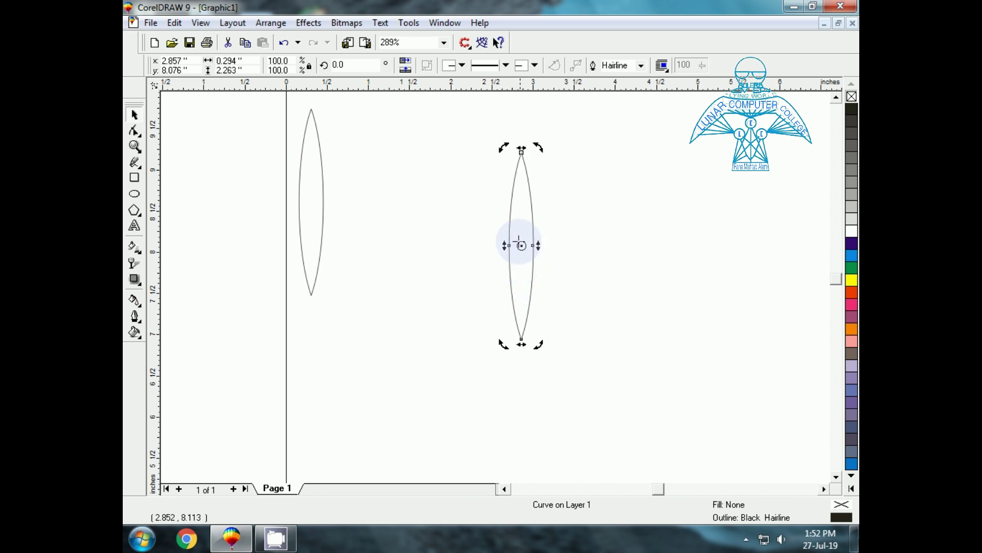
left_click_drag(521, 245, 521, 342)
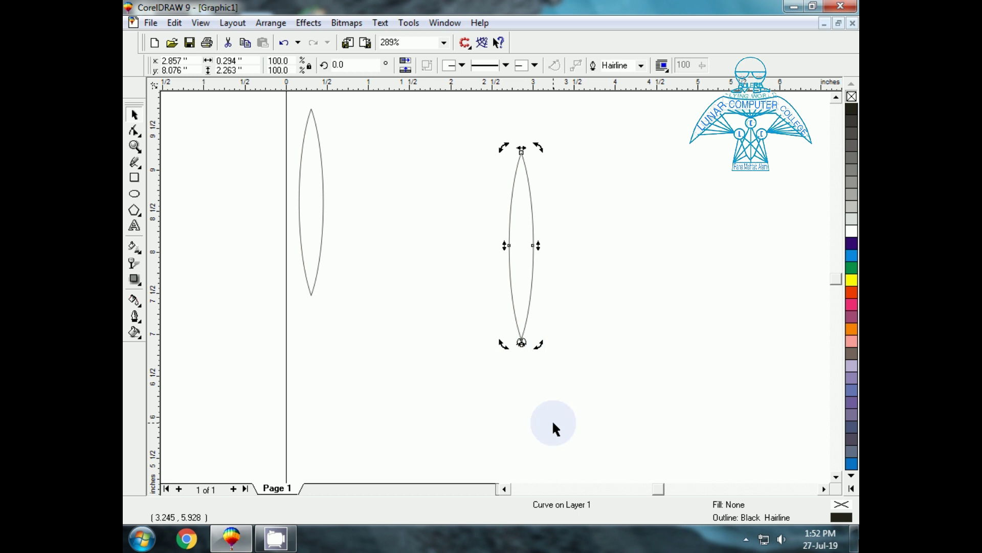
left_click_drag(538, 147, 580, 166)
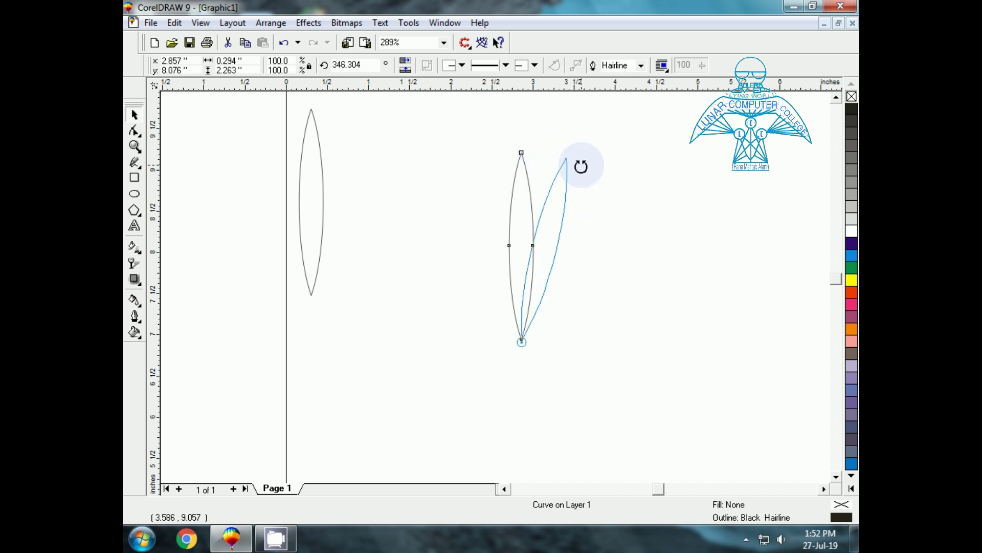
left_click_drag(581, 167, 580, 163)
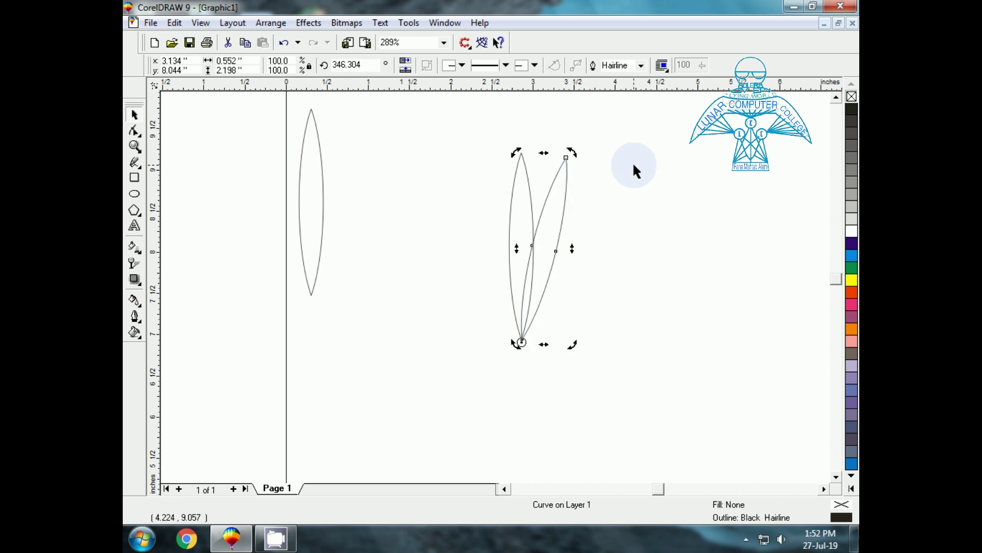
Repeat the rotated petal duplication around the shared tip until the petals form a full circular flower.
key("ctrl+r")
key("ctrl+r")
key("ctrl+r")
key("ctrl+r")
key("ctrl+r")
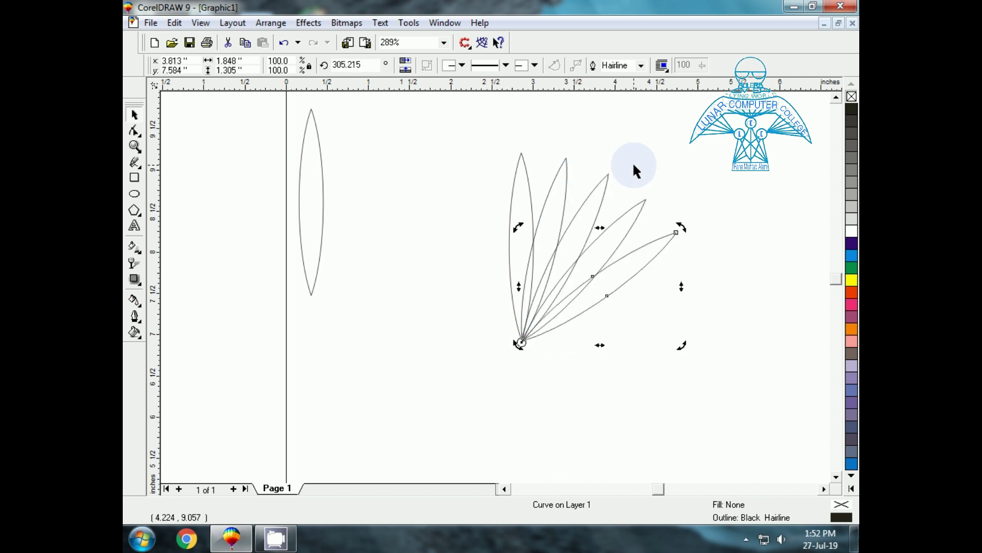
key("ctrl+r")
key("ctrl+r")
key("ctrl+r")
key("ctrl+r")
key("ctrl+r")
key("ctrl+r")
key("ctrl+r")
key("ctrl+r")
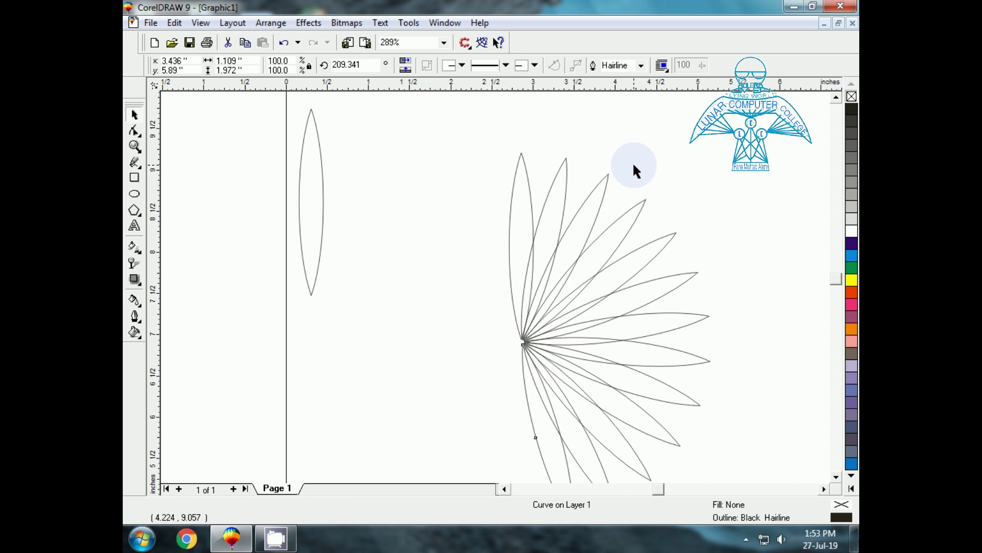
key("ctrl+r")
key("ctrl+r")
key("ctrl+r")
key("ctrl+r")
key("ctrl+r")
key("ctrl+r")
key("ctrl+r")
key("ctrl+r")
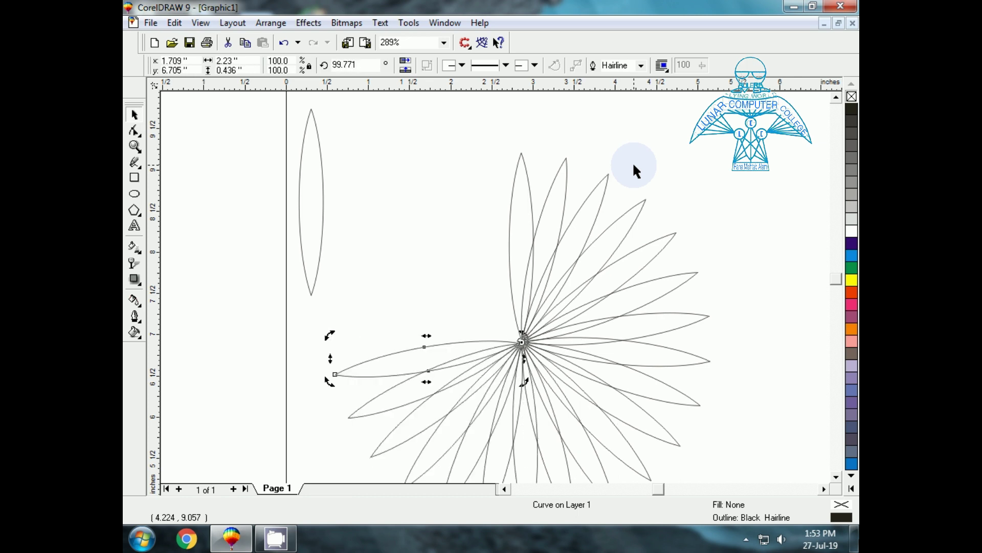
key("ctrl+r")
key("ctrl+r")
key("ctrl+r")
key("ctrl+r")
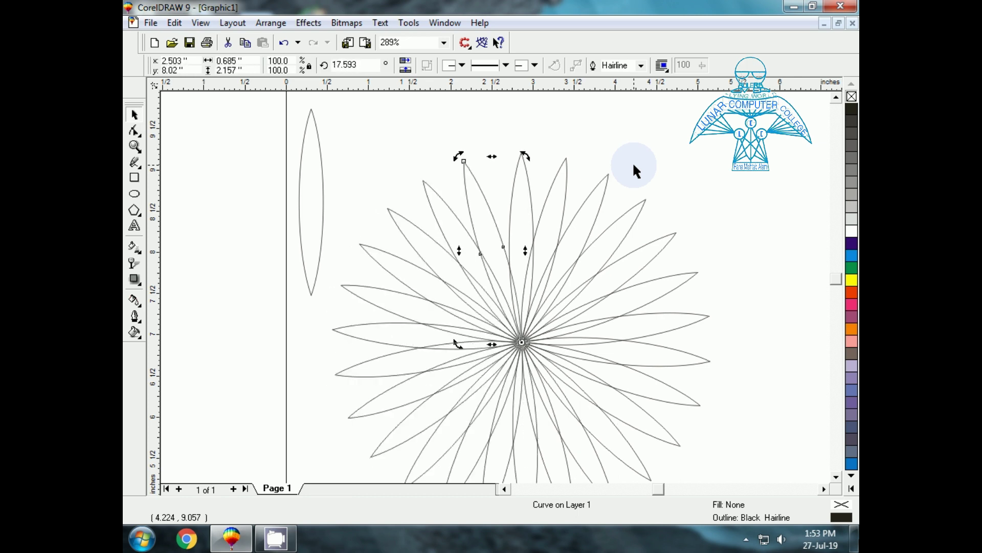
key("F3")
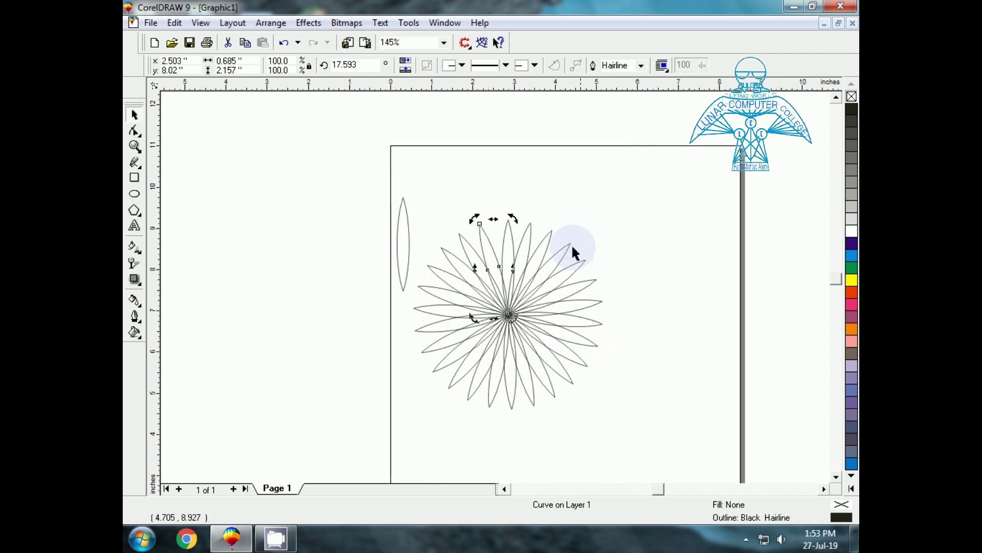
Move the spare single petal off the page to the left of the flower.
left_click(189, 239)
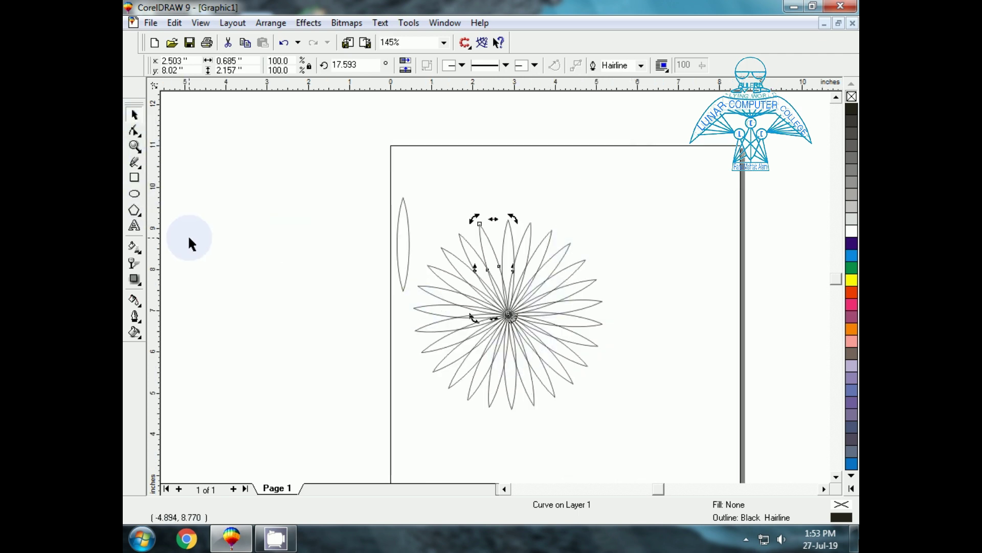
left_click(404, 262)
left_click_drag(401, 241, 281, 217)
Select all the flower's petals, fill them red and combine them into one curve.
left_click_drag(388, 150, 646, 440)
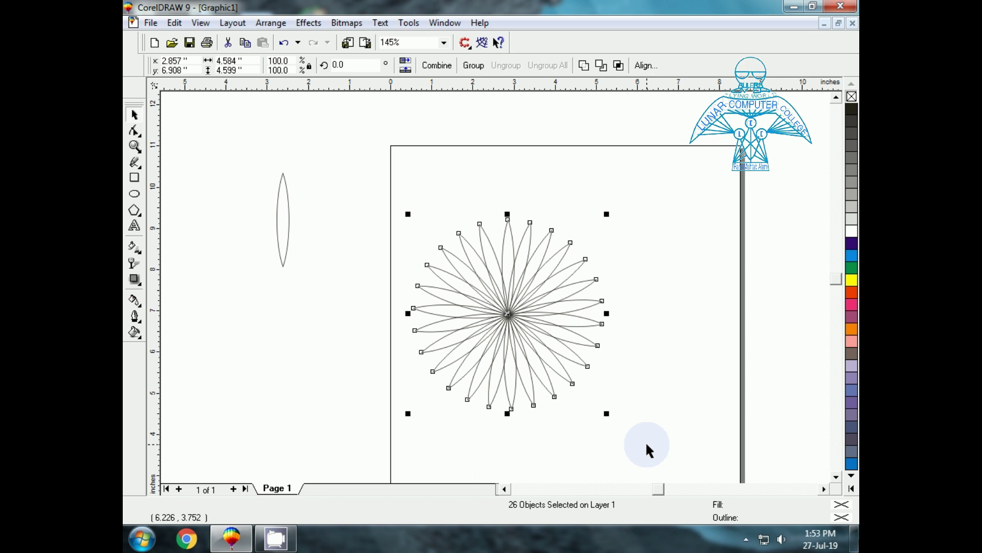
left_click(851, 292)
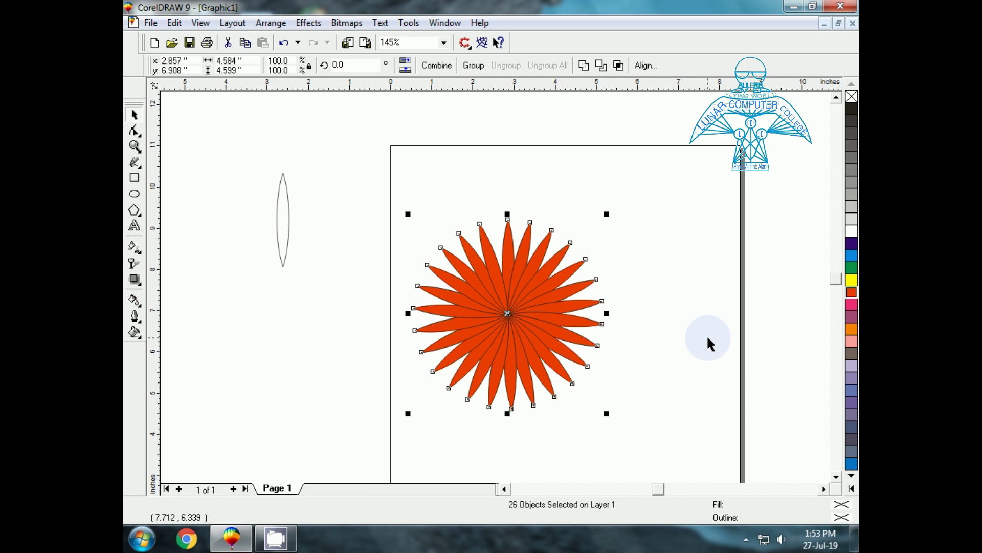
key("ctrl+l")
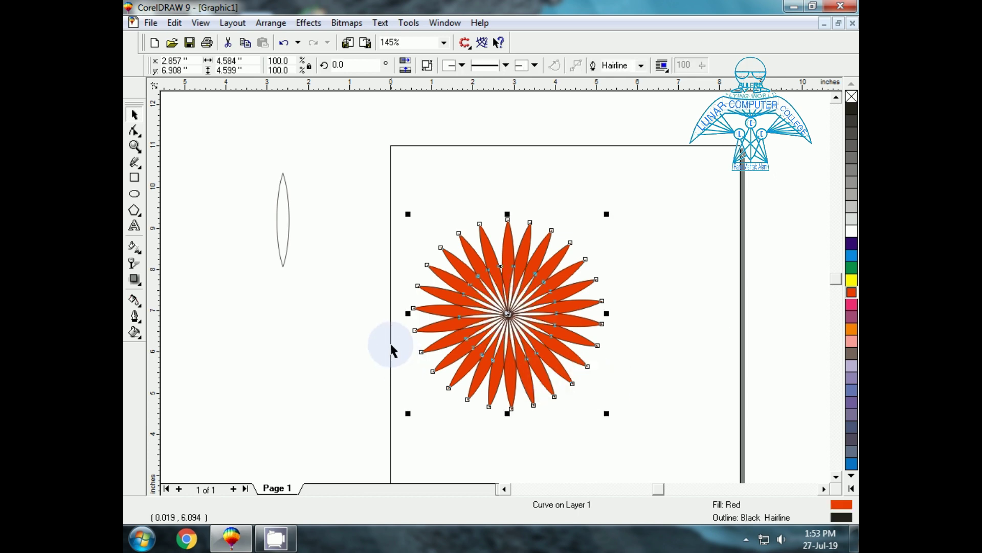
Scale the combined red flower down about its centre to about 3.4 by 3.4 inches and inspect it enlarged.
left_click(382, 318)
left_click_drag(346, 154, 699, 460)
left_click_drag(606, 413, 583, 390)
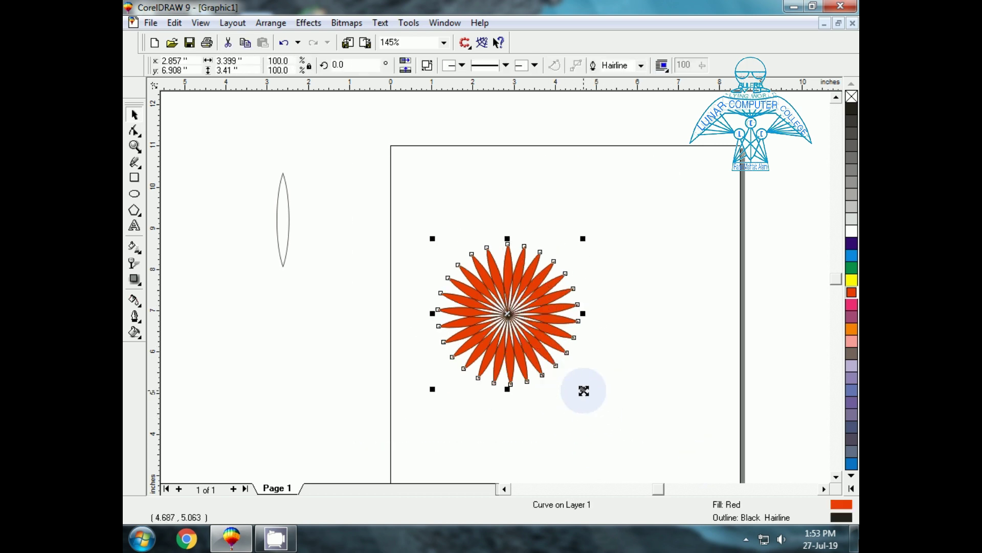
left_click_drag(382, 147, 688, 439)
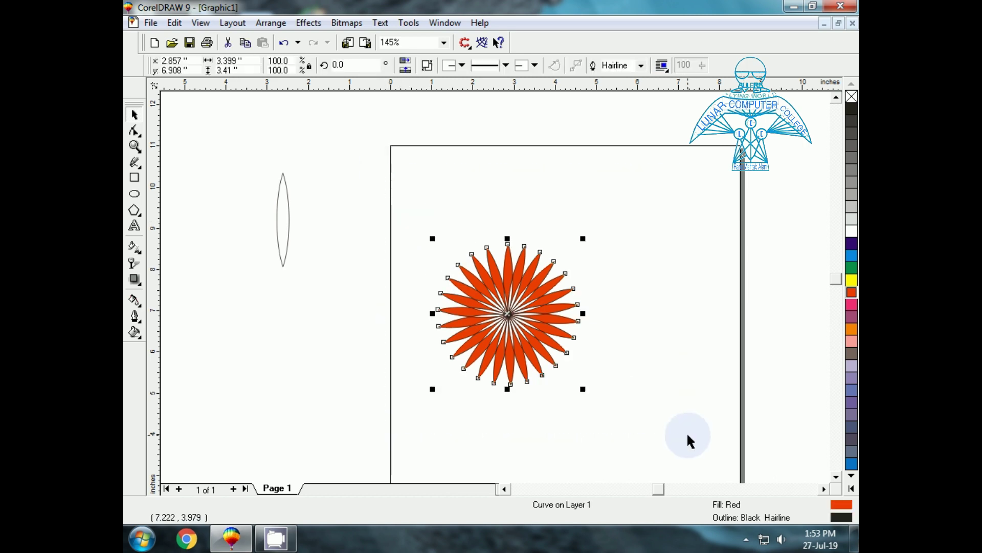
key("shift+F2")
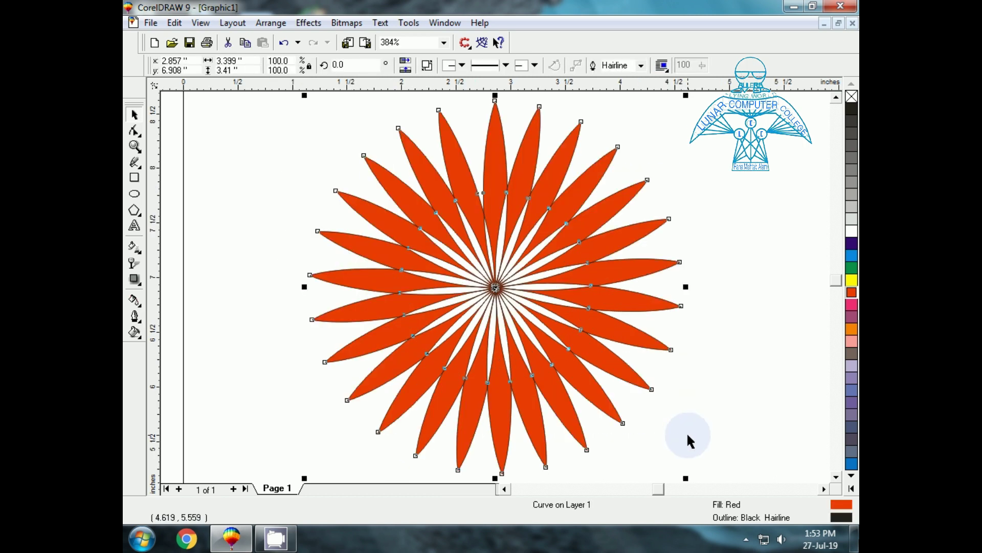
left_click(729, 341)
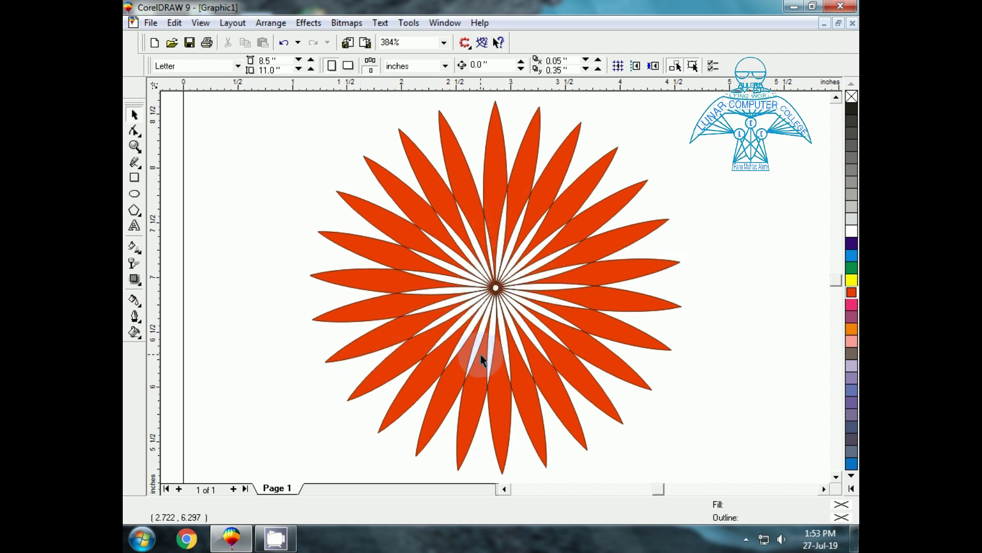
key("F3")
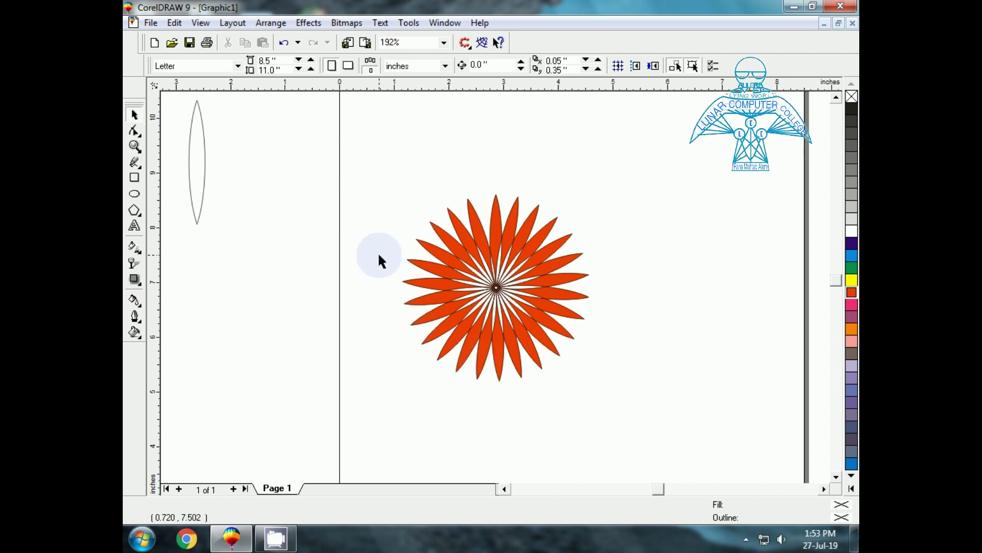
Move the red flower up and left on the page to make room beside it.
left_click_drag(358, 144, 625, 448)
left_click_drag(504, 294, 452, 237)
left_click(291, 374)
Place a copy of the spare petal to the right of the red flower and set its rotation centre slightly below its bottom tip.
left_click(194, 193)
left_click_drag(432, 279, 646, 306)
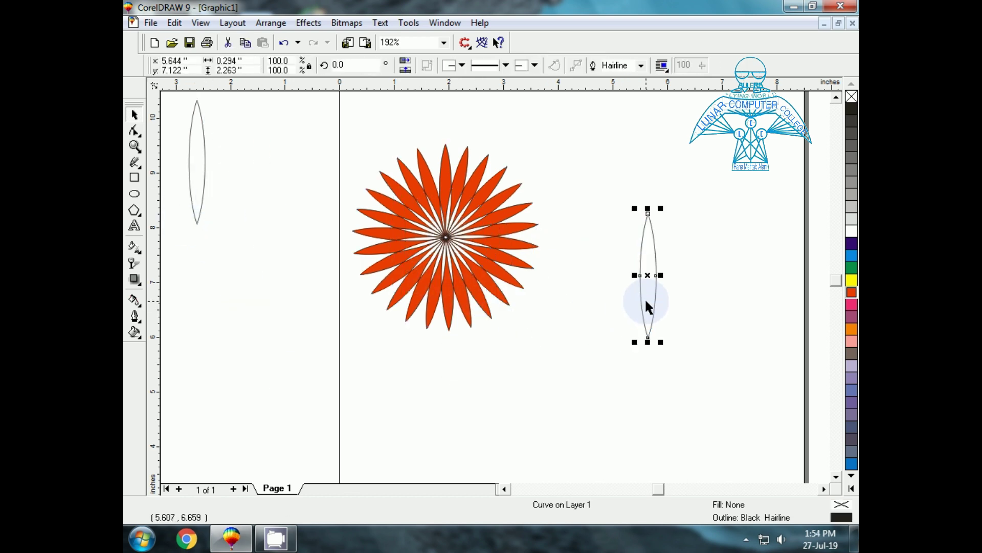
left_click(648, 275)
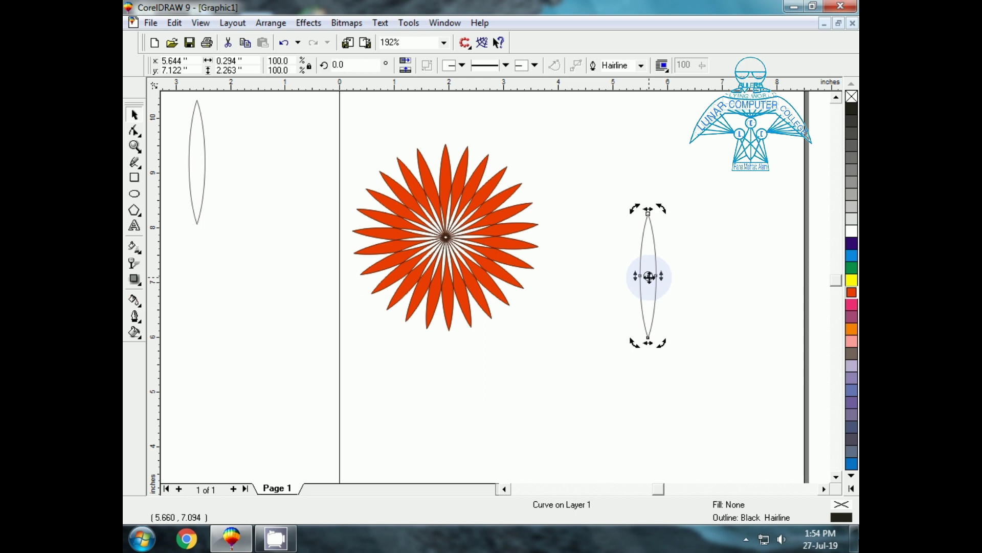
left_click_drag(647, 274, 650, 356)
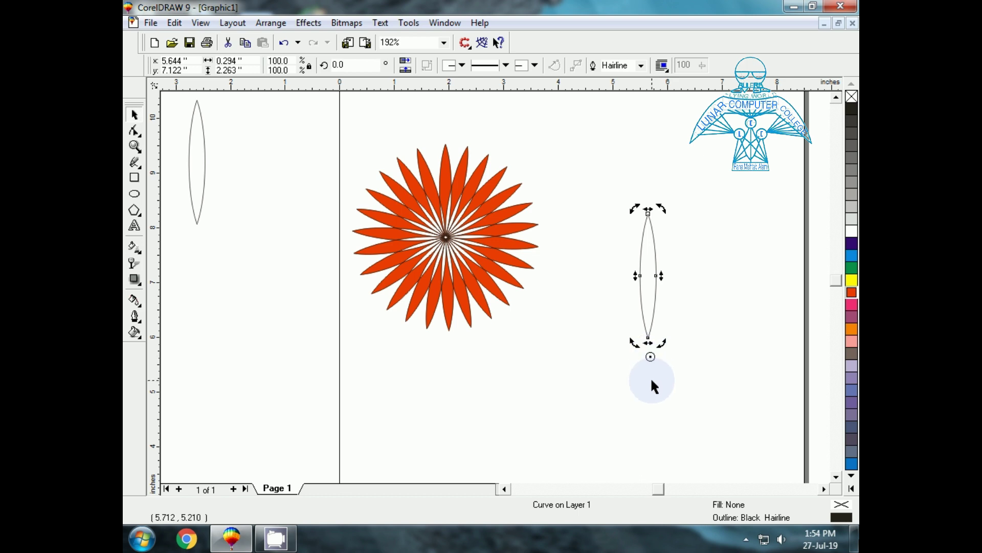
Rotate a copy of the petal about 14° clockwise around its rotation centre and repeat it to complete the ring, undoing the surplus copy.
mouse_move(661, 209)
left_mouse_down()
mouse_move(708, 230)
mouse_move(691, 234)
left_mouse_up()
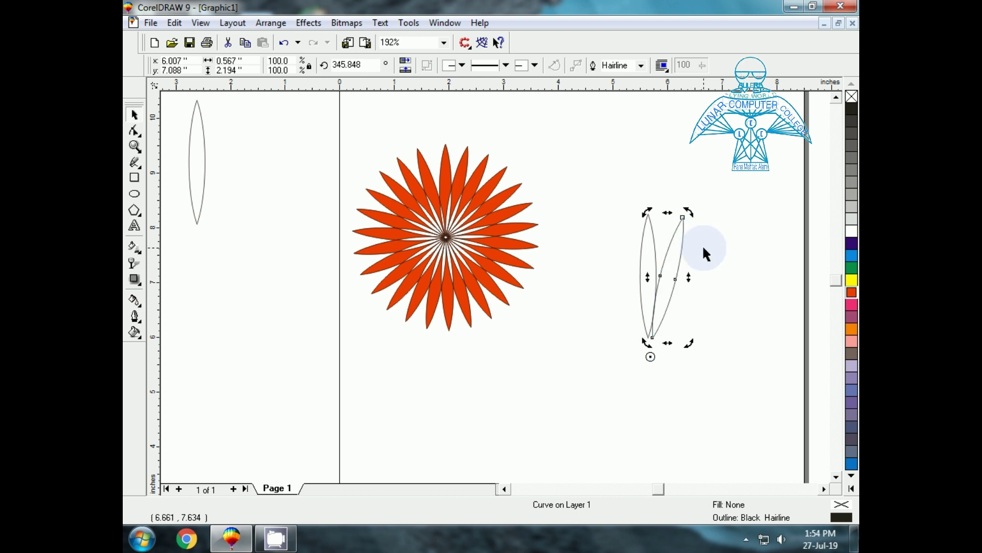
key("ctrl+r")
key("ctrl+r")
key("ctrl+r")
key("ctrl+r")
key("ctrl+r")
key("ctrl+r")
key("ctrl+r")
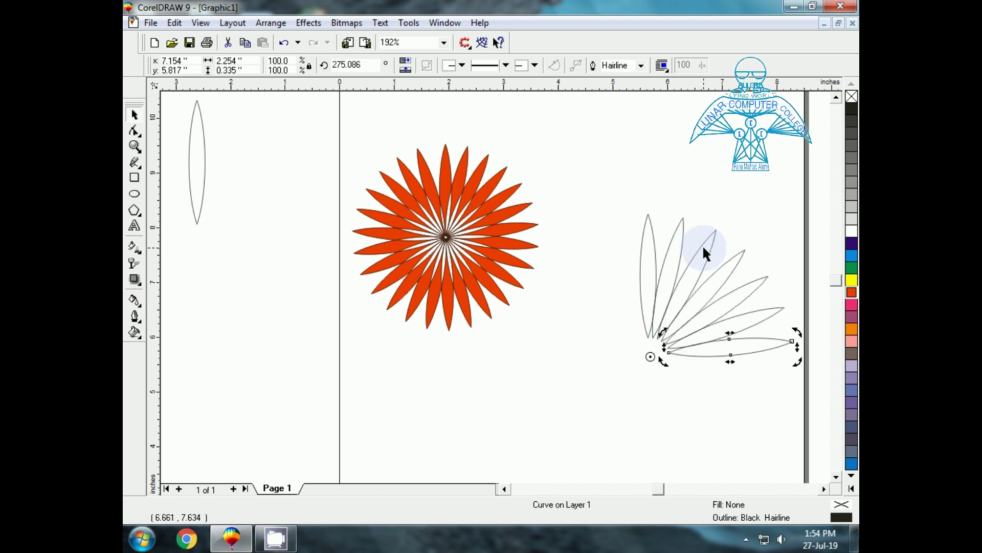
key("ctrl+r")
key("ctrl+r")
key("ctrl+r")
key("ctrl+r")
key("ctrl+r")
key("ctrl+r")
key("ctrl+r")
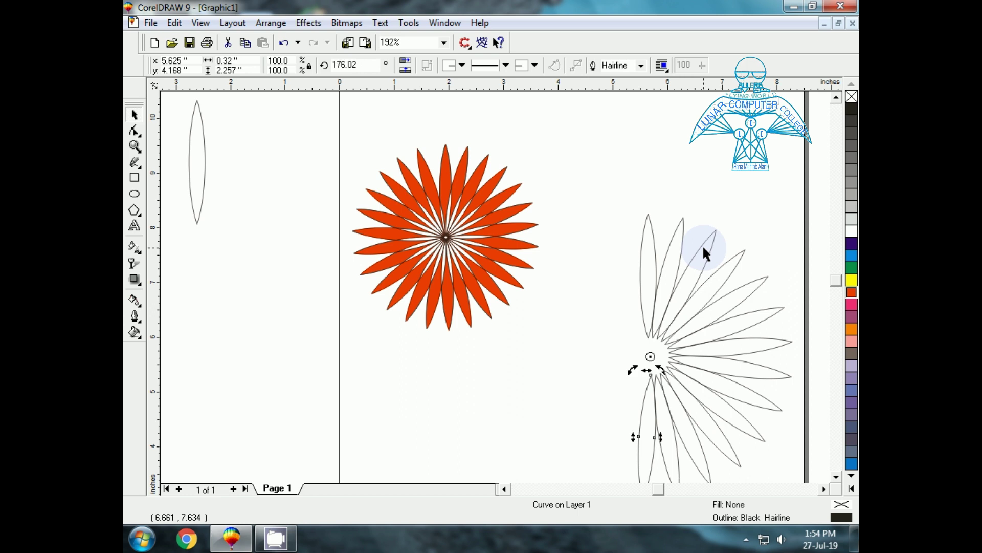
key("ctrl+r")
key("ctrl+r")
key("ctrl+r")
key("ctrl+r")
key("ctrl+r")
key("ctrl+r")
key("ctrl+r")
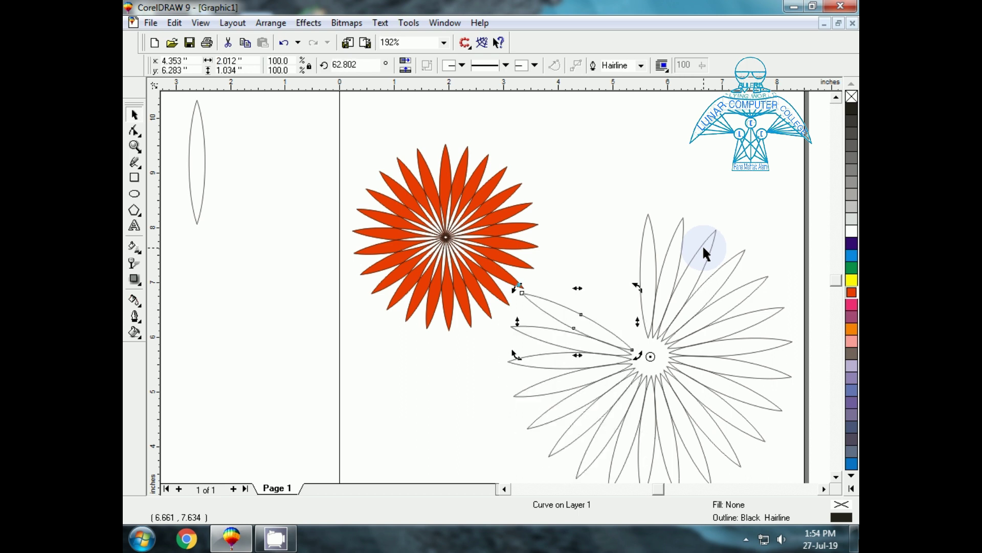
key("ctrl+r")
key("ctrl+r")
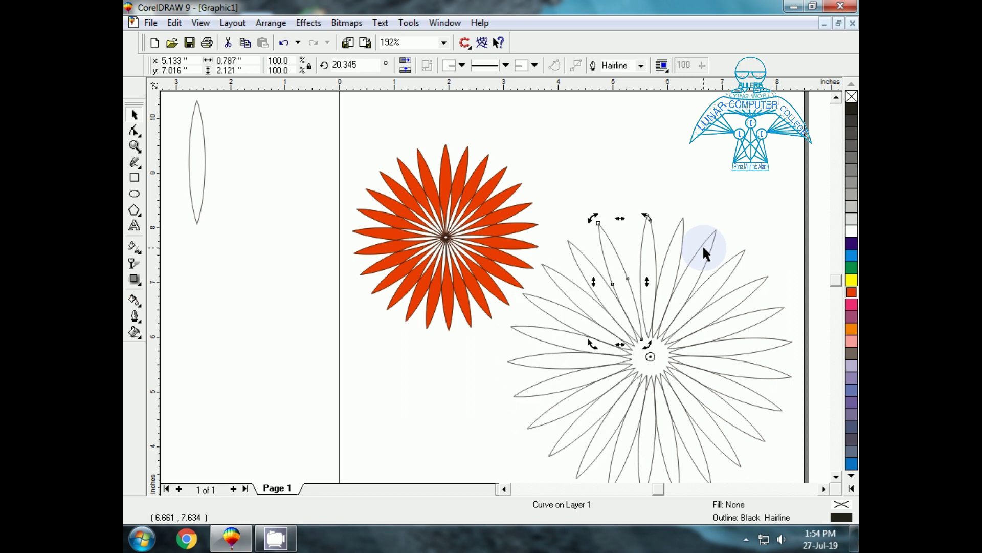
key("ctrl+r")
key("ctrl+z")
key("F3")
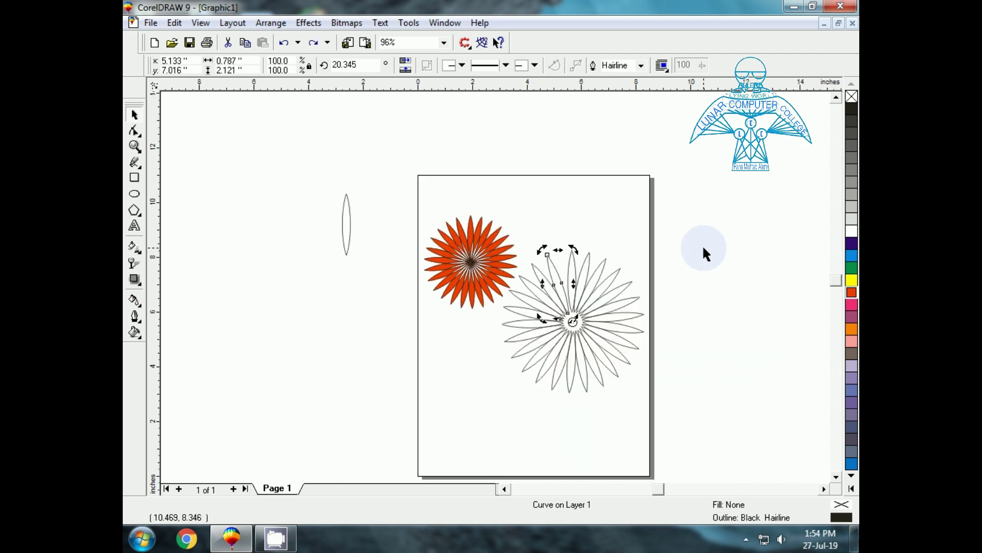
Select all 25 petals of the new flower, fill them red and combine them into one curve.
left_click(679, 401)
left_click_drag(742, 212, 477, 465)
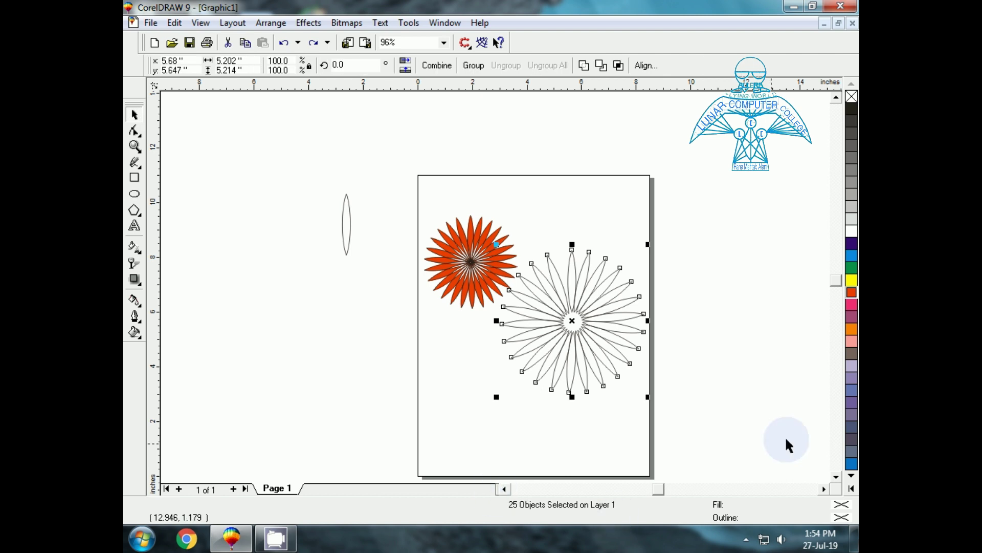
left_click(851, 293)
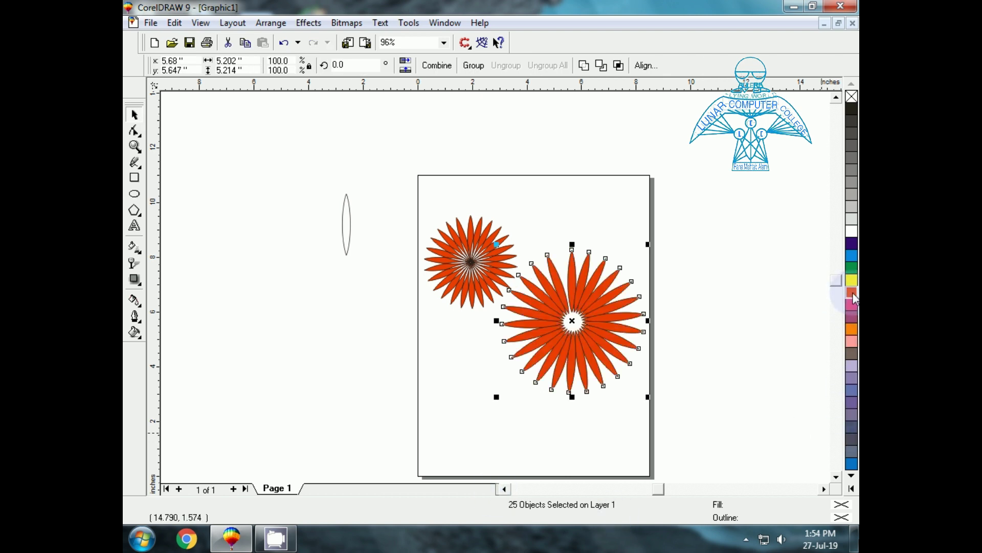
key("ctrl+l")
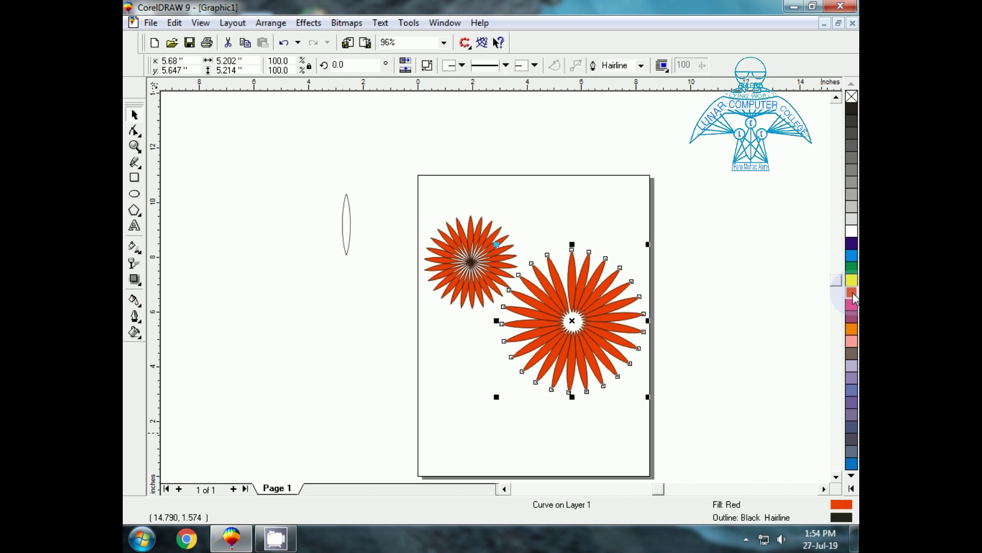
left_click(764, 292)
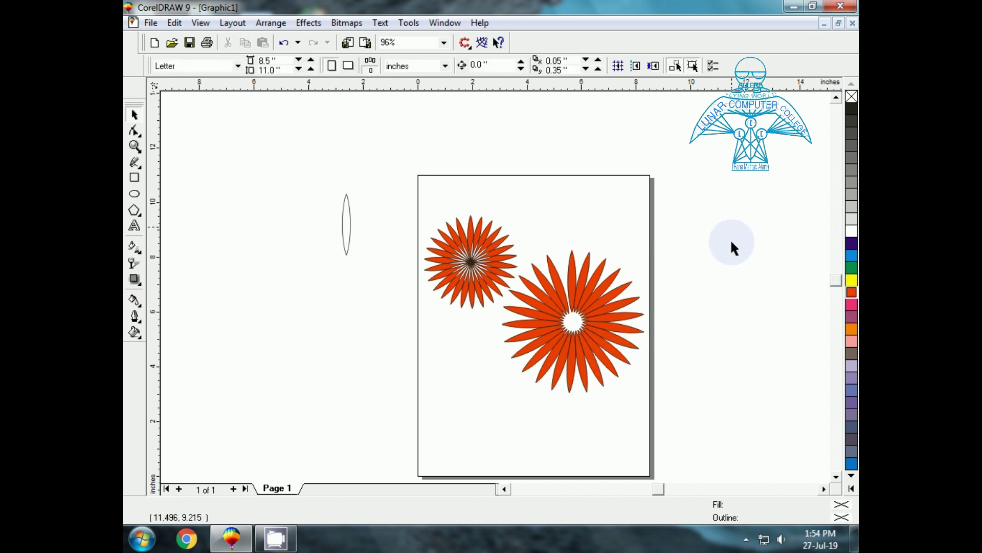
Scale the new red flower down to about 3.0 by 3.0 inches and move it up beside the first flower.
left_click_drag(495, 450, 465, 436)
left_click_drag(572, 324, 591, 274)
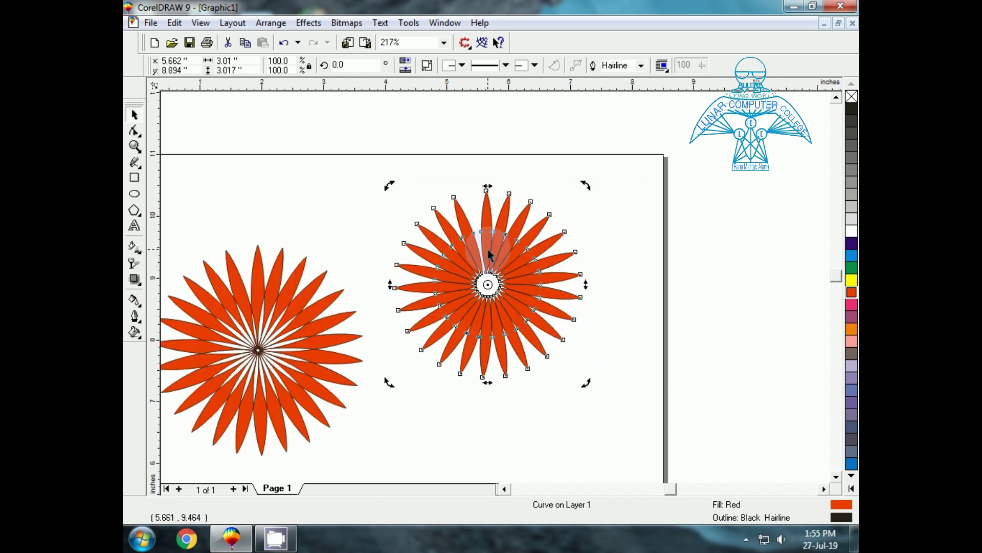
left_click(451, 430)
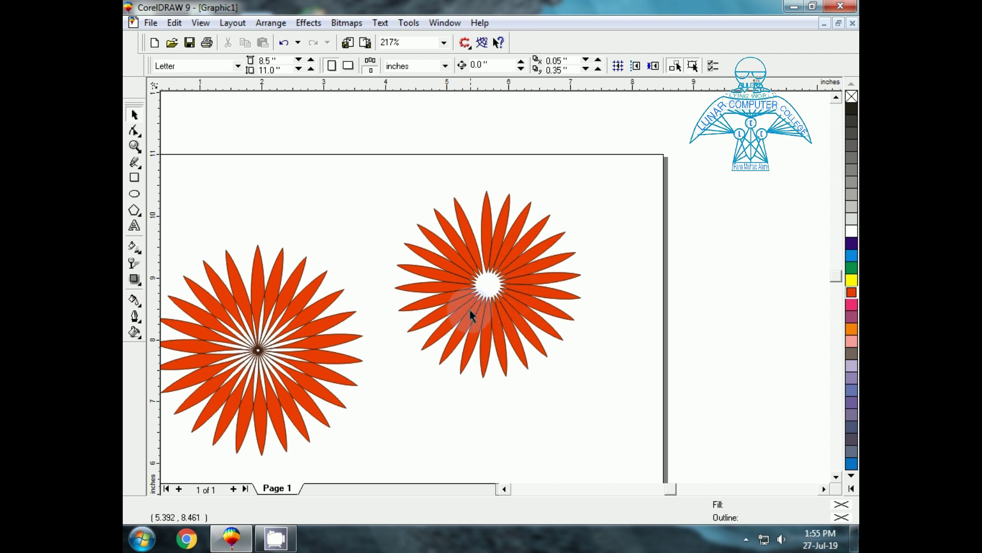
Draw a circle about 0.79 inches wide at the second flower's centre, colour its fill and outline green and send it behind the petals.
left_click(134, 195)
left_click_drag(176, 178, 489, 285)
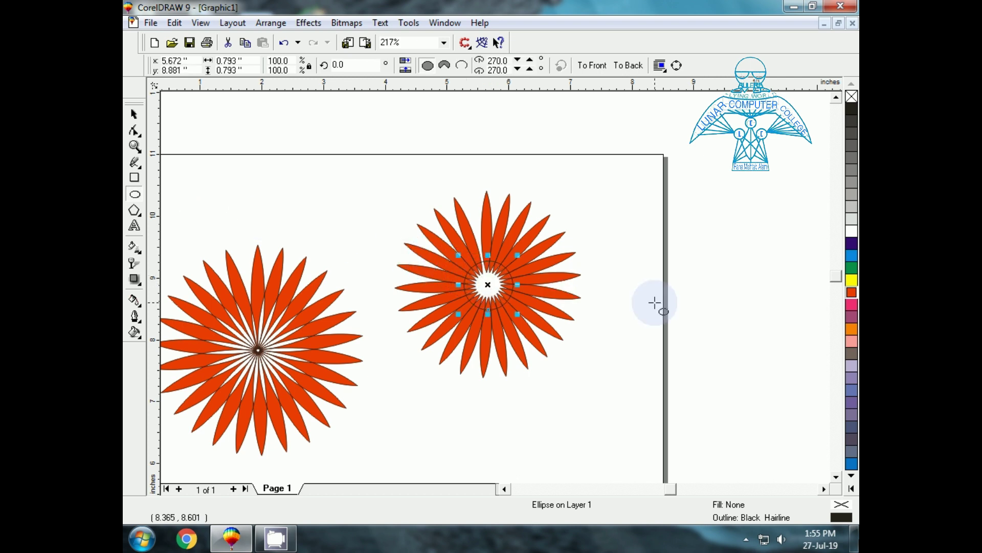
left_click(851, 267)
right_click(851, 268)
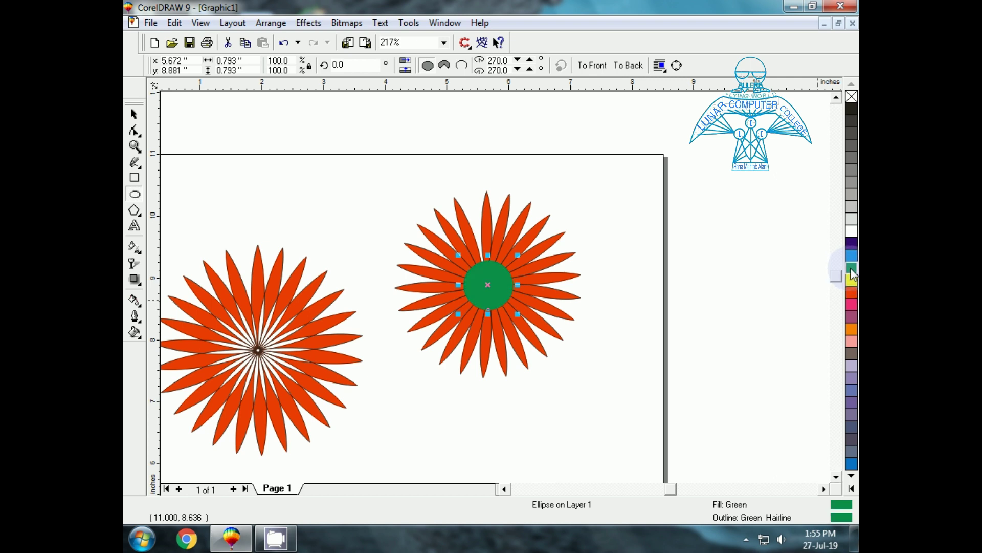
key("shift+Page_Down")
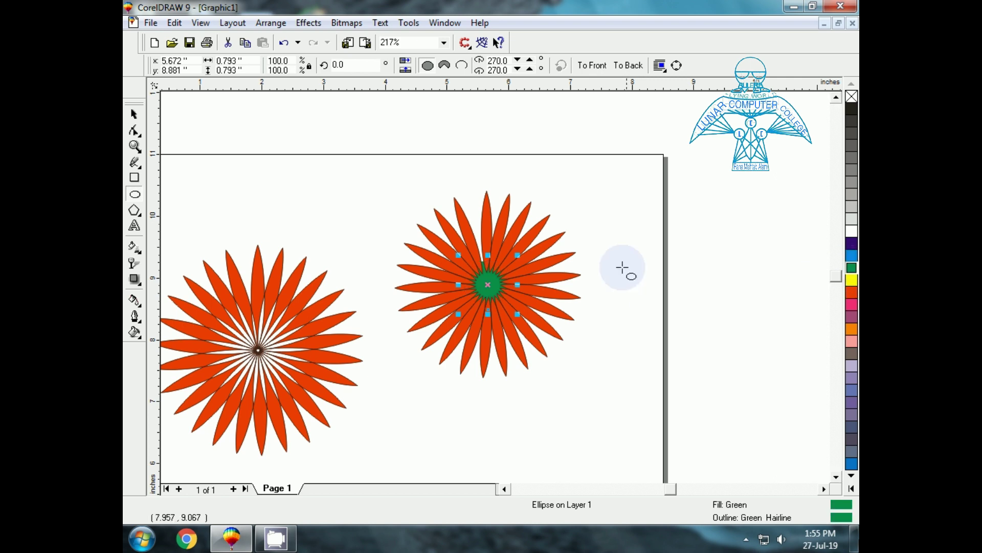
left_click(204, 157)
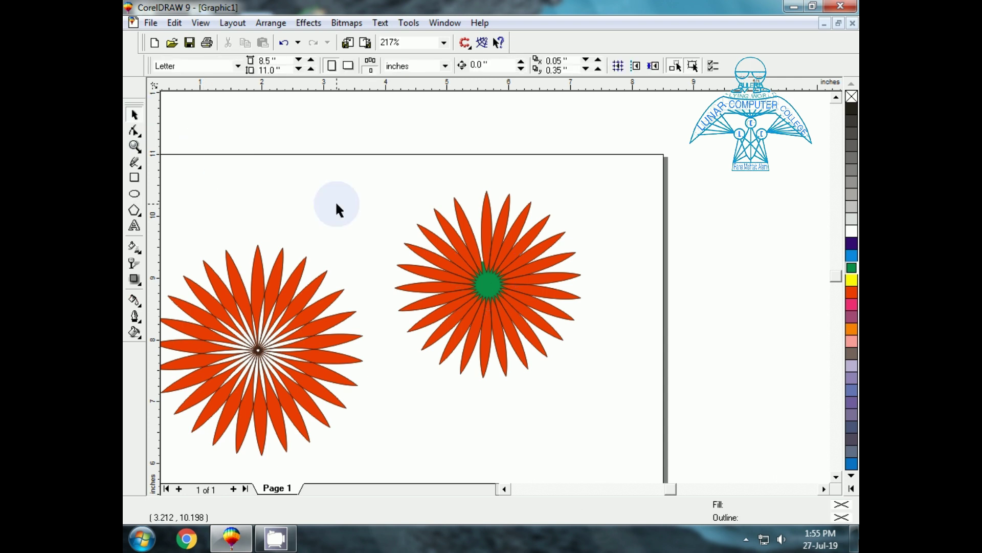
Move the spare petal onto the second flower's gap and rotate it about 13° counterclockwise.
key("F3")
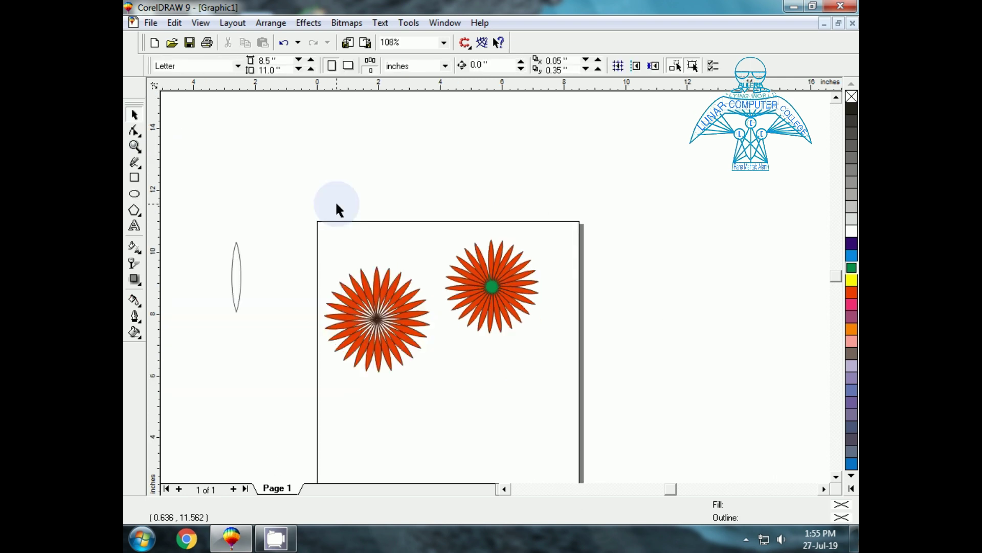
left_click(236, 290)
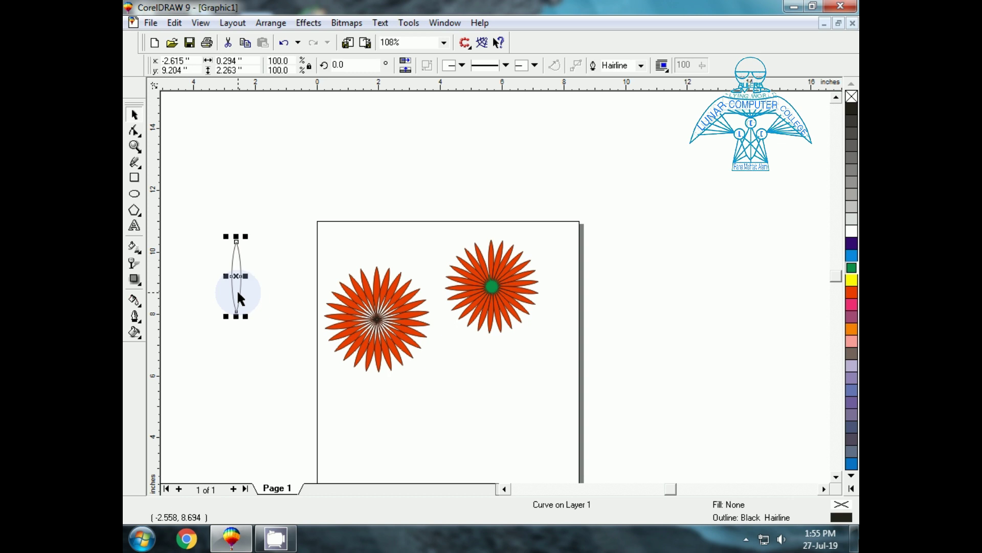
left_click_drag(235, 278, 489, 276)
left_click(490, 279)
left_click_drag(498, 315, 504, 314)
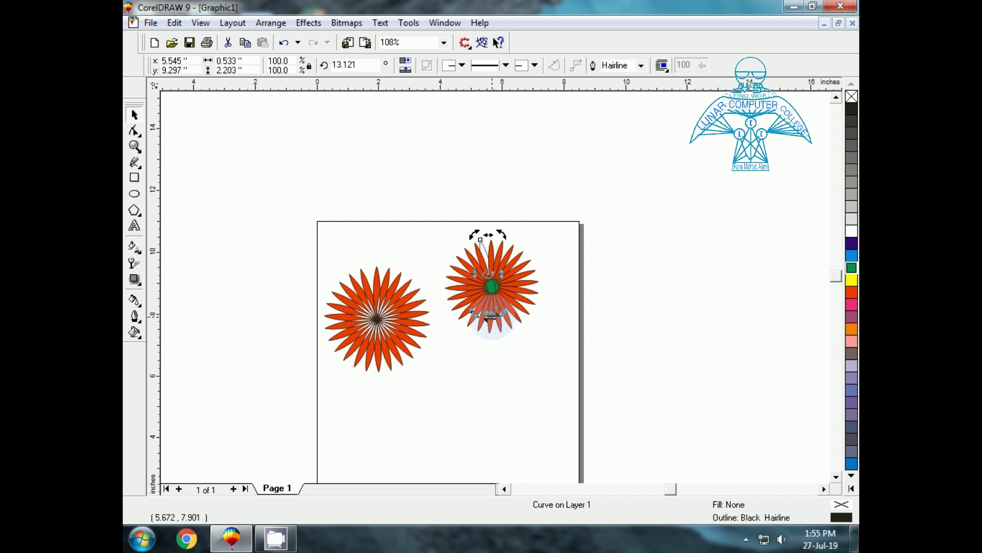
Scale the spare petal down to about 0.46 by 1.91 inches and shift it into the second flower's gap.
key("shift+F2")
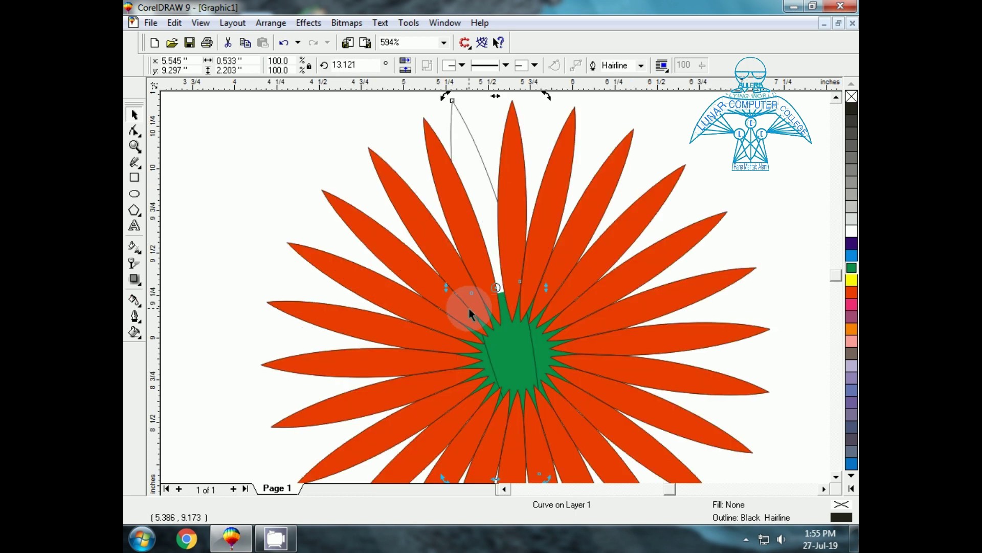
key("F4")
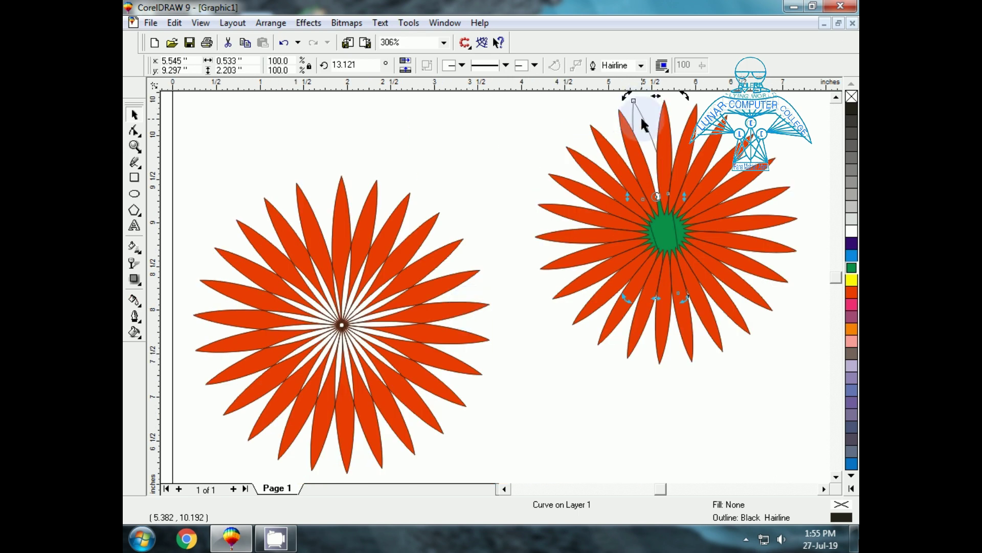
left_click(657, 204)
left_click_drag(658, 204, 661, 195)
left_click_drag(634, 97, 637, 131)
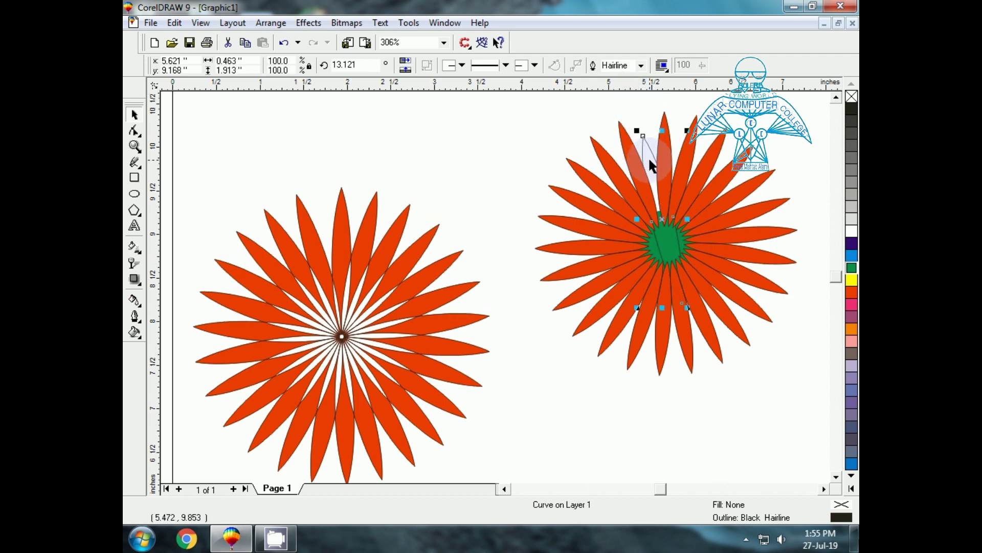
left_click_drag(654, 179, 648, 152)
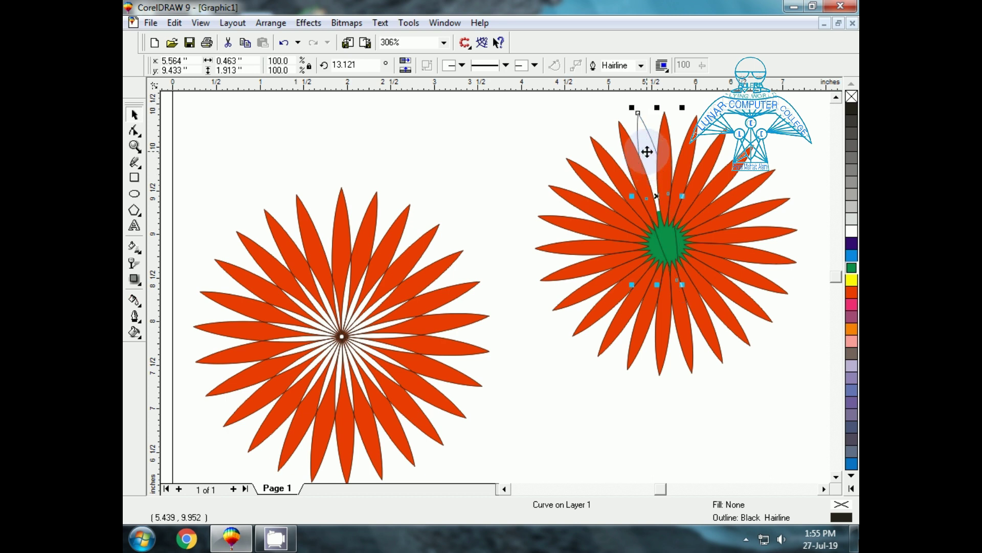
Adjust the filler petal's rotation to about 12° and fill it red.
left_click(647, 152)
left_click_drag(683, 284, 680, 285)
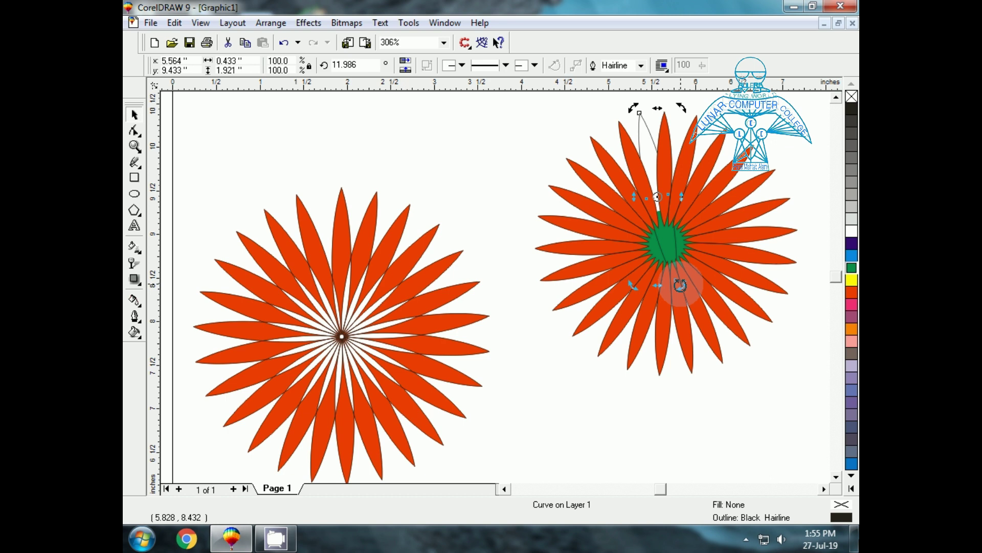
left_click(851, 292)
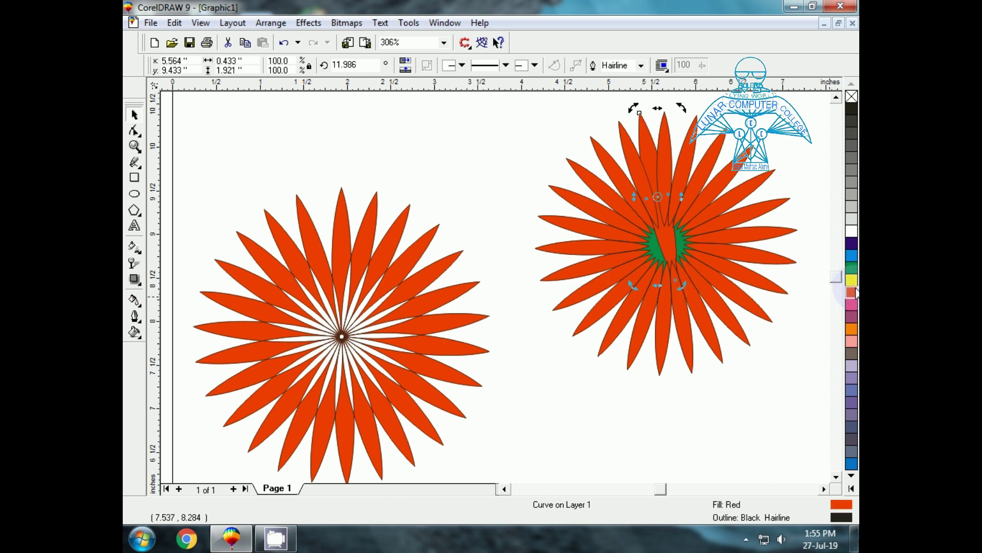
left_click(737, 383)
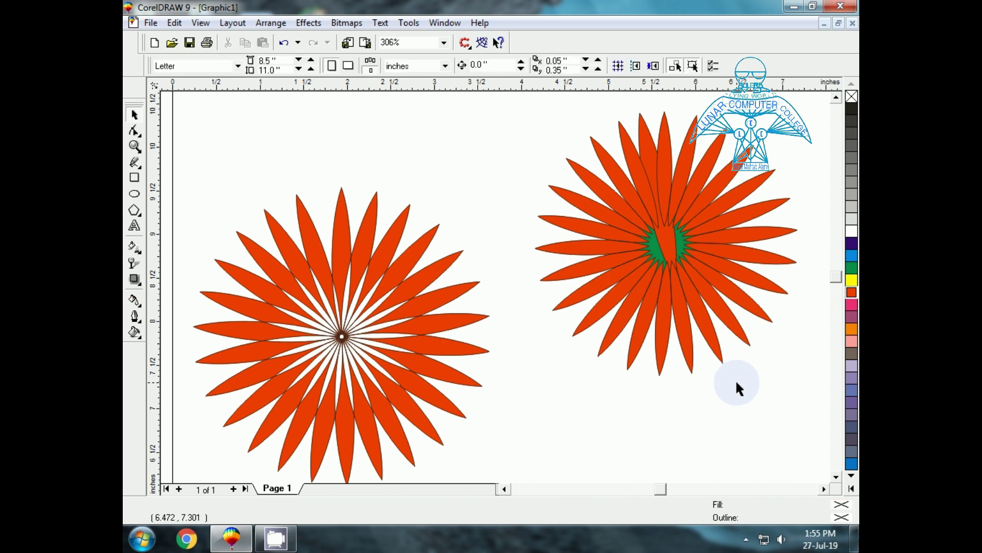
Send the red filler petal to the back, behind the green centre and the other petals.
key("F3")
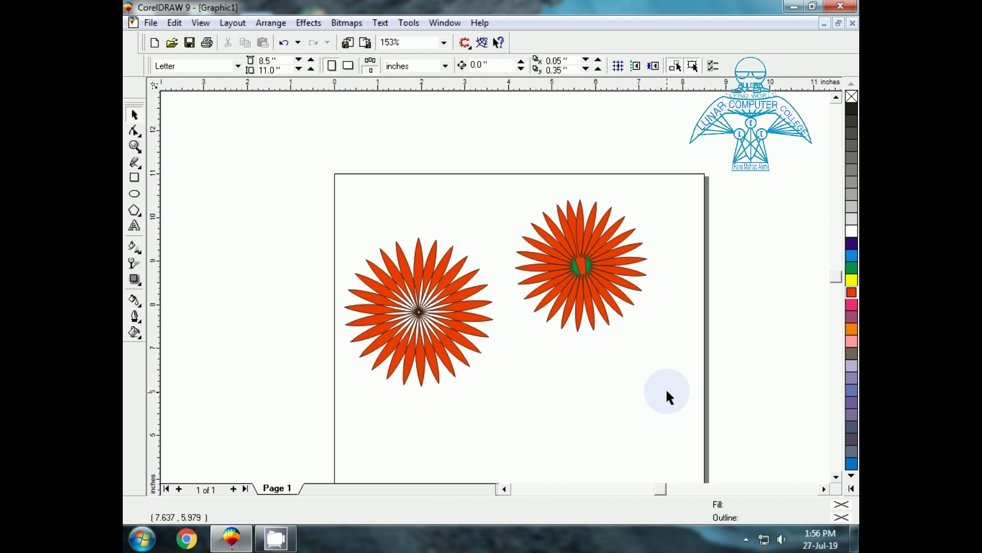
left_click(576, 265)
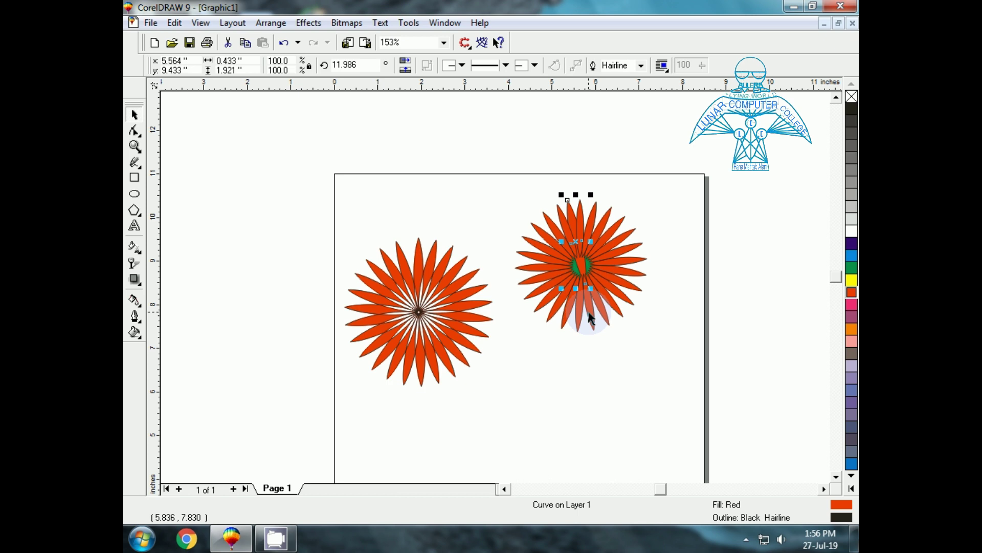
key("shift+Page_Up")
left_click(581, 263)
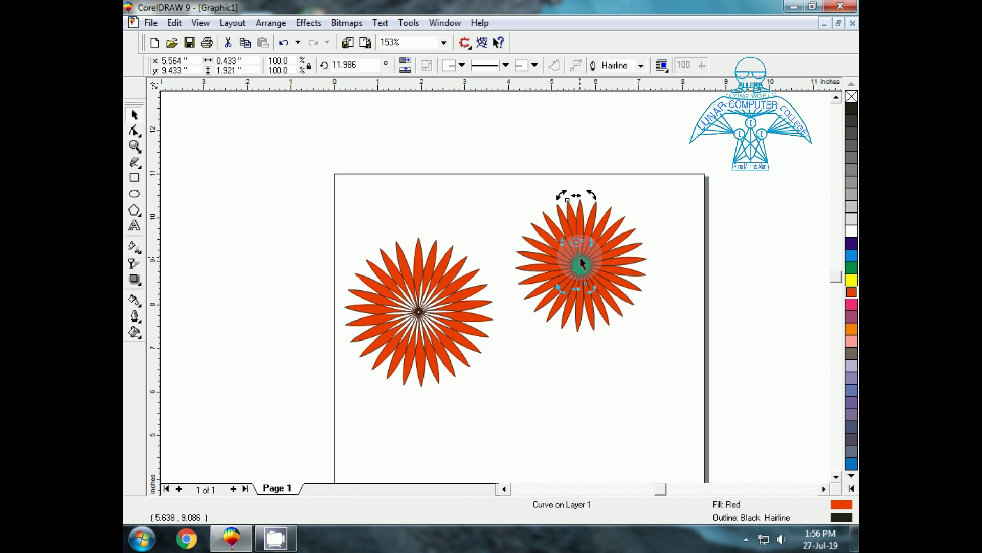
left_click(588, 373)
Enlarge the second flower in the view and narrow the filler petal from both sides to about 0.29 inches wide.
left_click_drag(474, 177, 673, 348)
key("shift+F2")
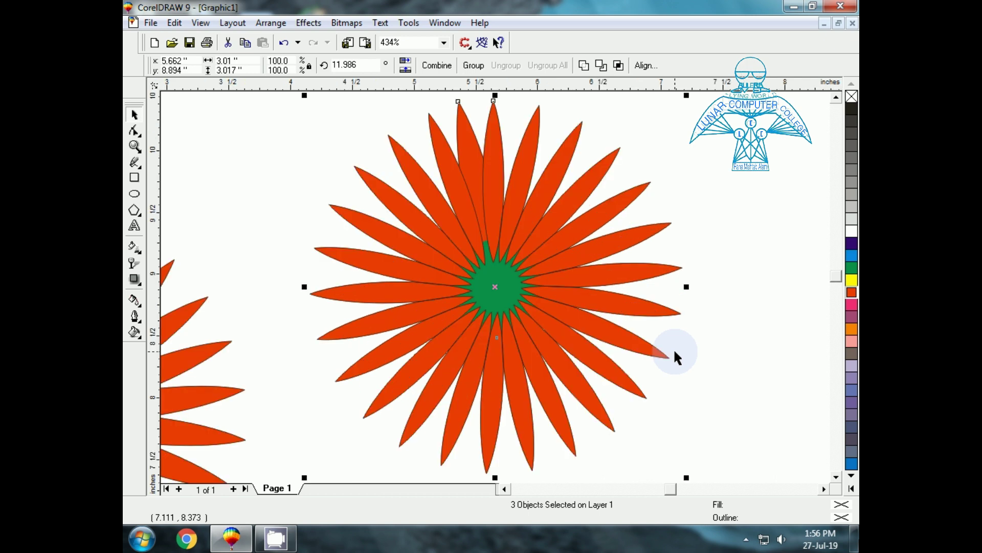
left_click(716, 266)
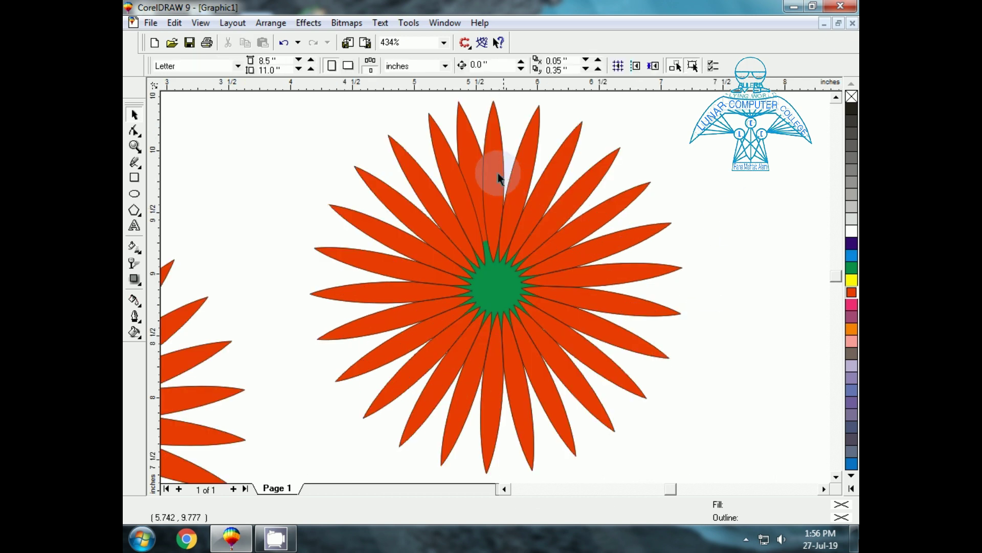
left_click(468, 158)
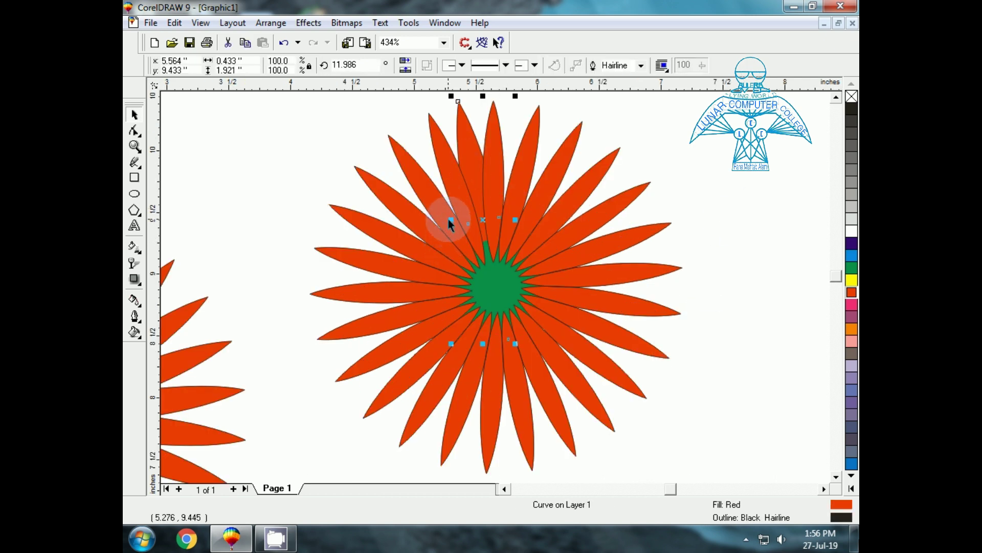
left_click_drag(448, 219, 454, 217)
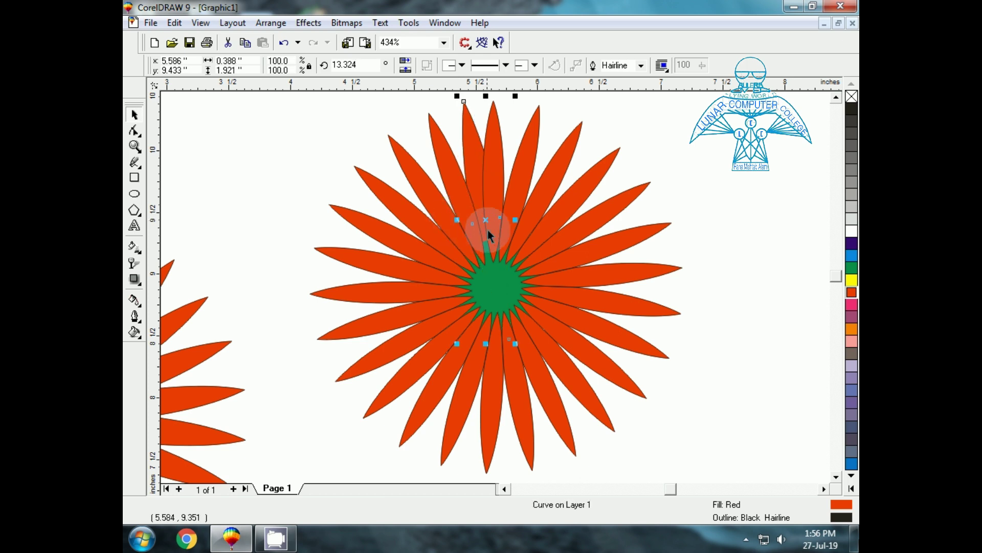
left_click_drag(514, 220, 503, 219)
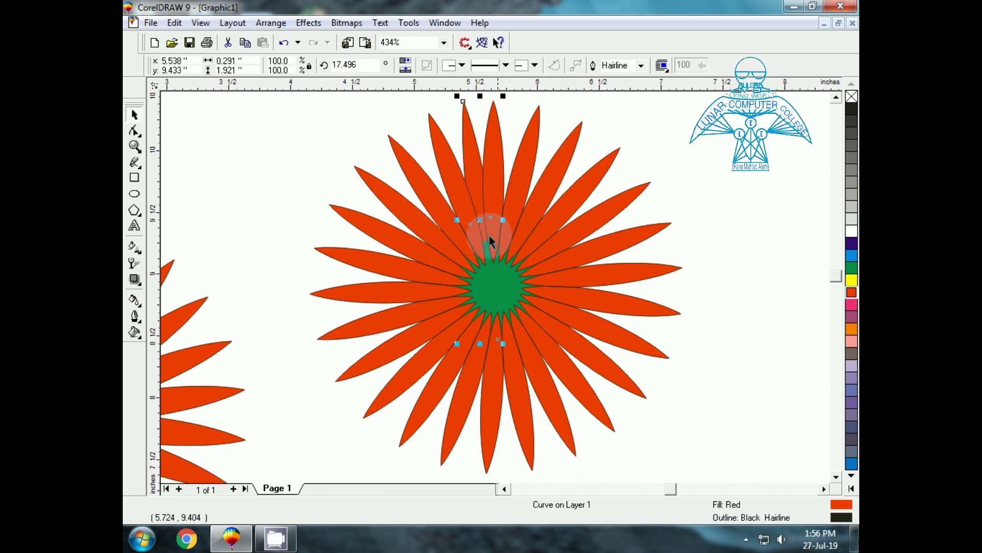
left_click(260, 143)
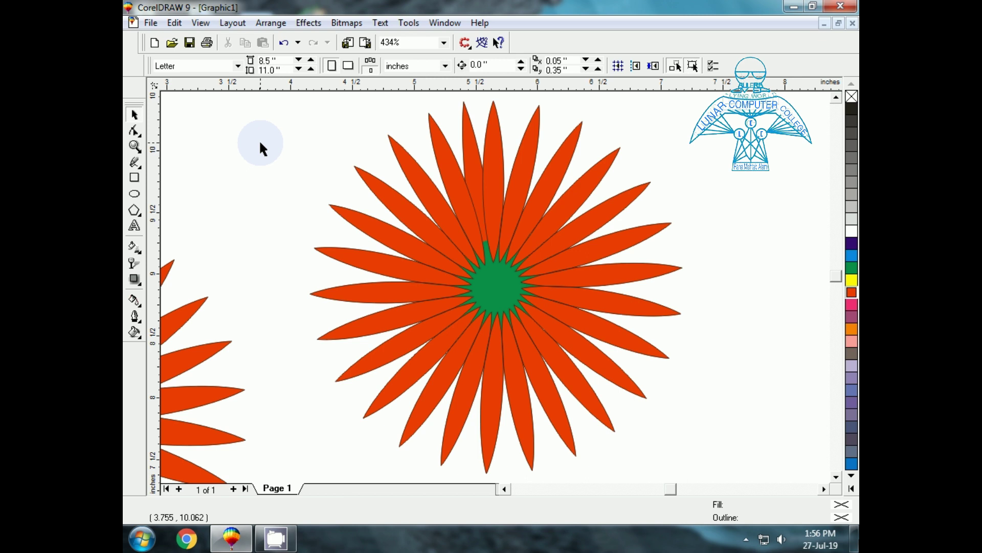
Place a spare red petal, about 1.0 by 1.92 inches, in the empty page area below the two flowers.
key("F3")
key("F3")
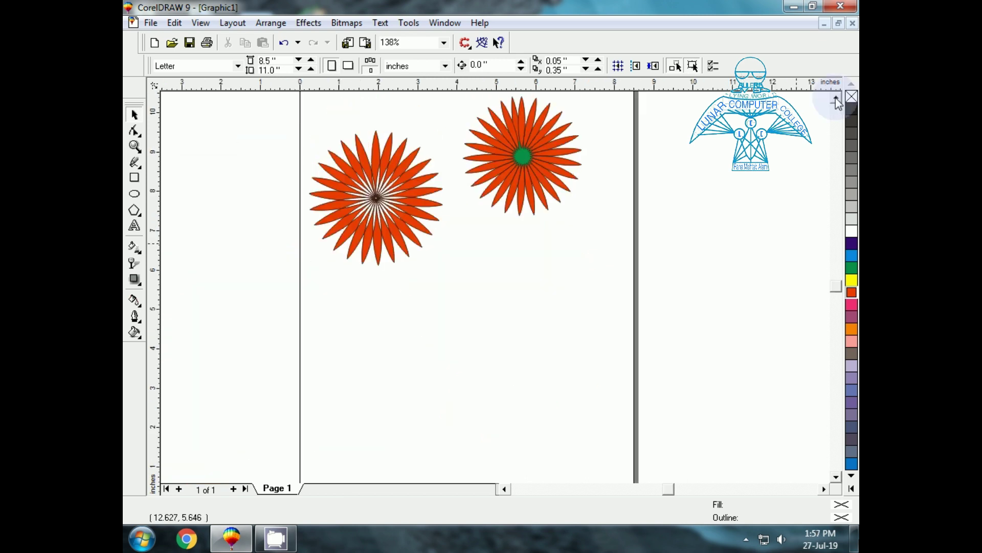
left_click(519, 229)
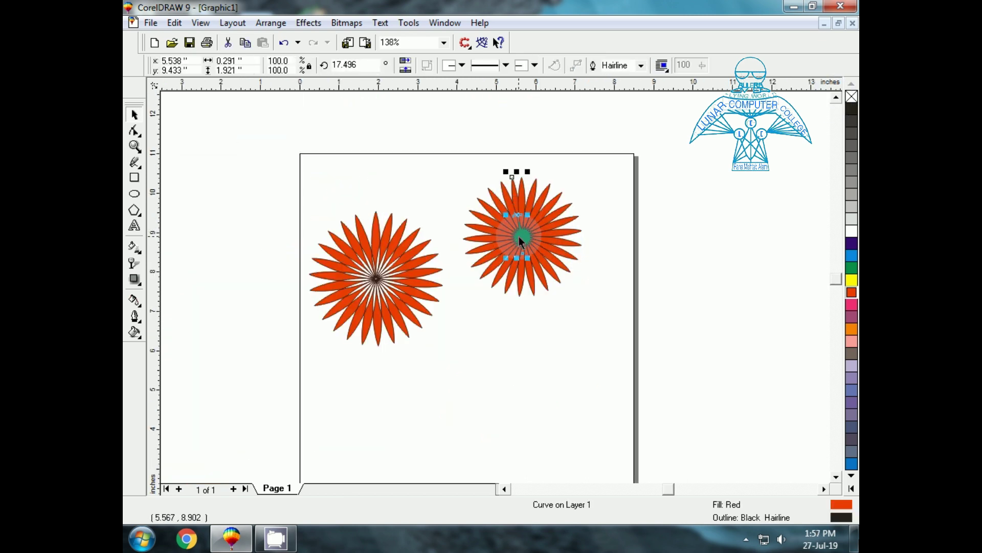
left_click_drag(517, 216, 500, 404)
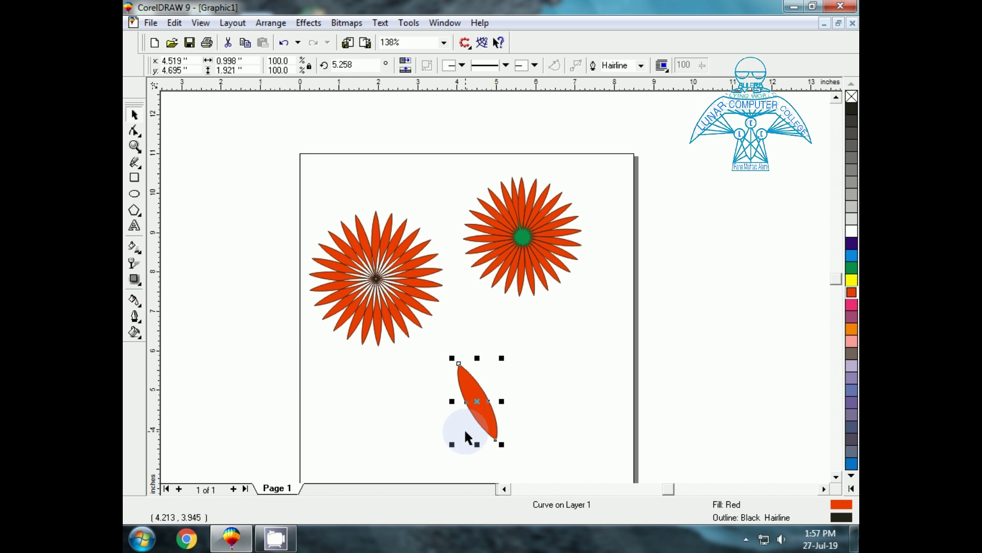
left_click(455, 397)
left_click(481, 398)
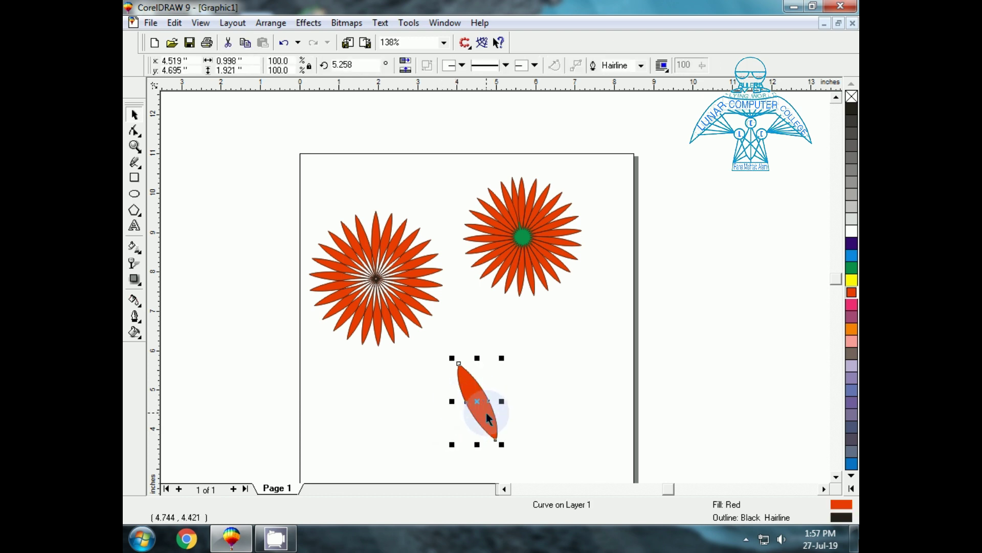
Enlarge the spare petal in the view and remove its fill, keeping only the hairline outline.
key("shift+F2")
left_click(486, 330)
key("F3")
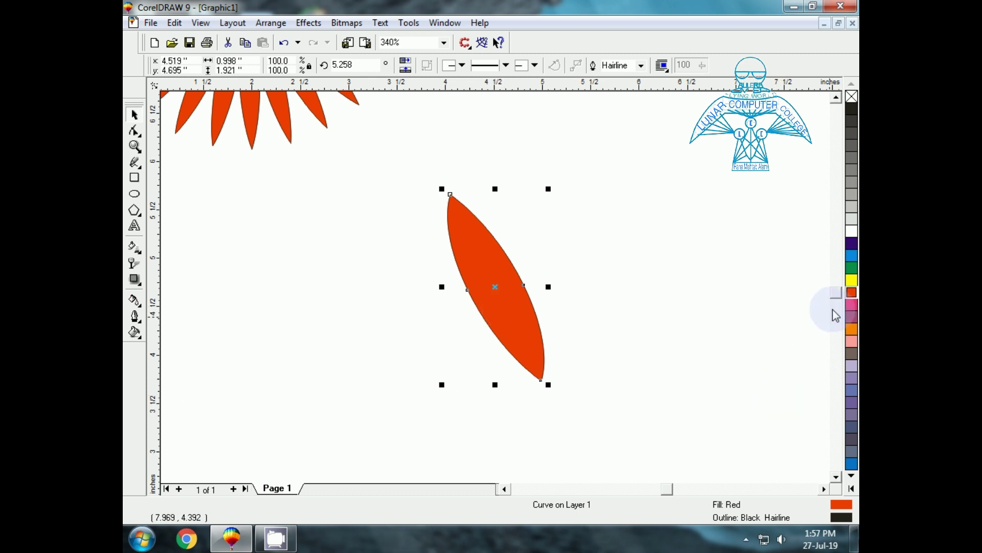
left_click(851, 96)
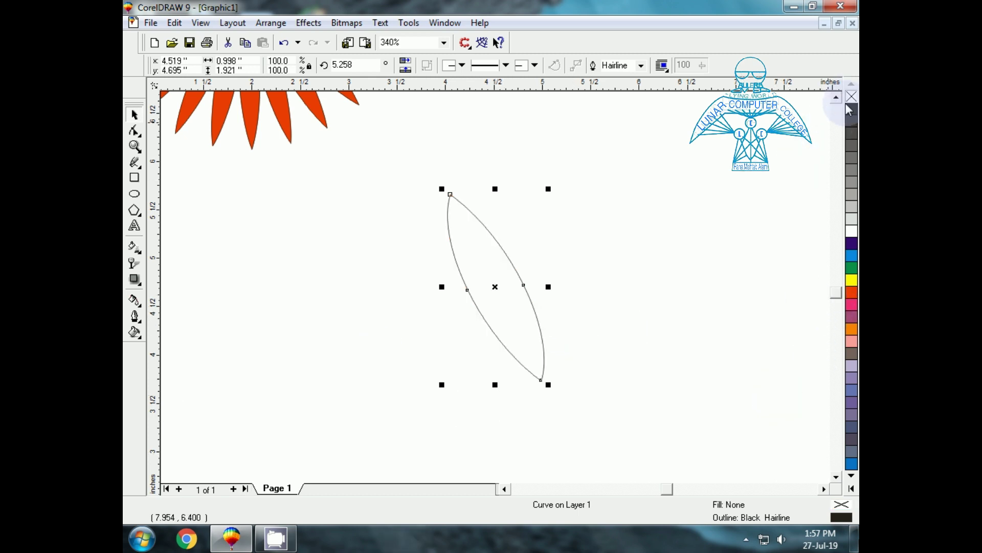
left_click(326, 333)
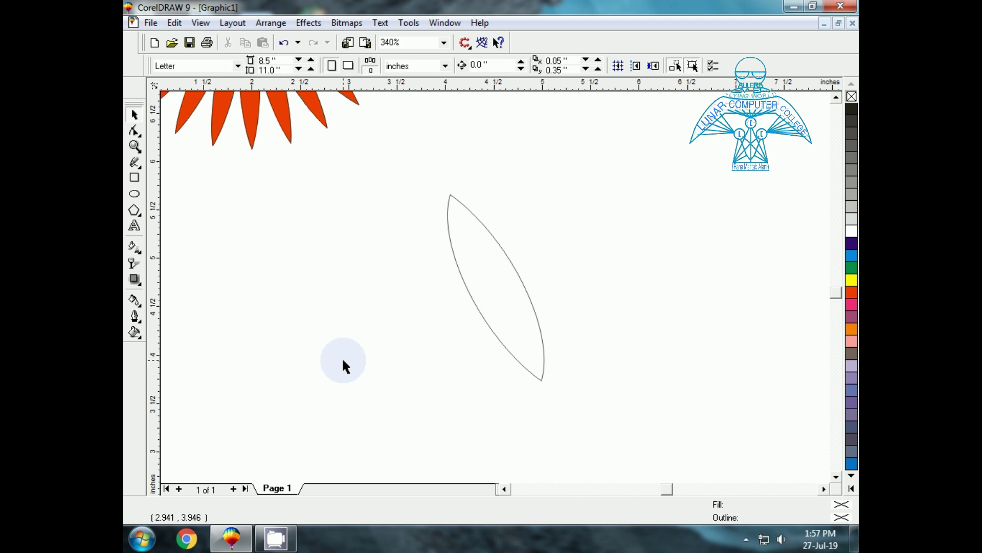
Draw a freehand curve about 1.03 by 2.48 inches lengthwise through the petal, past both tips, and shift it slightly toward the left edge.
left_click(134, 162)
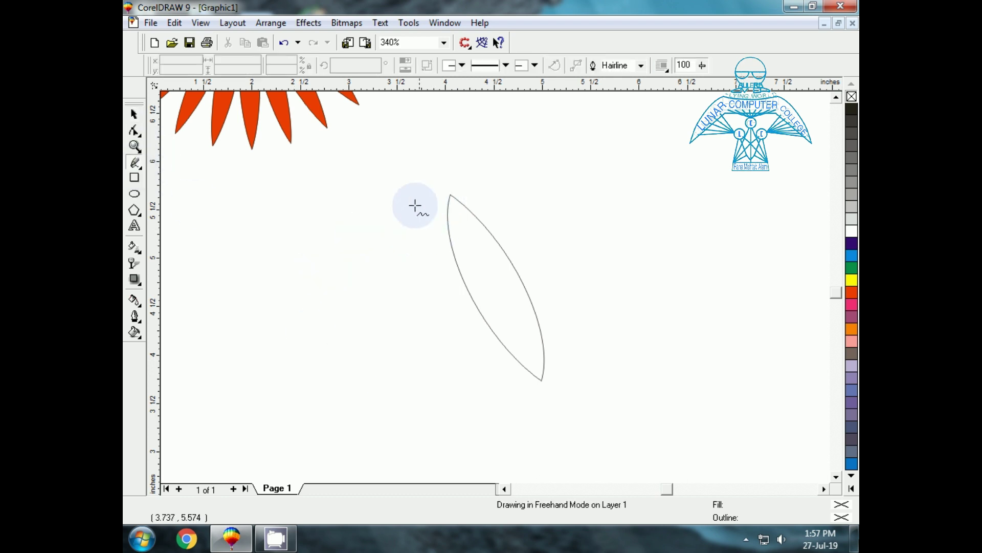
mouse_move(444, 174)
left_mouse_down()
mouse_move(460, 226)
mouse_move(517, 304)
mouse_move(544, 409)
left_mouse_up()
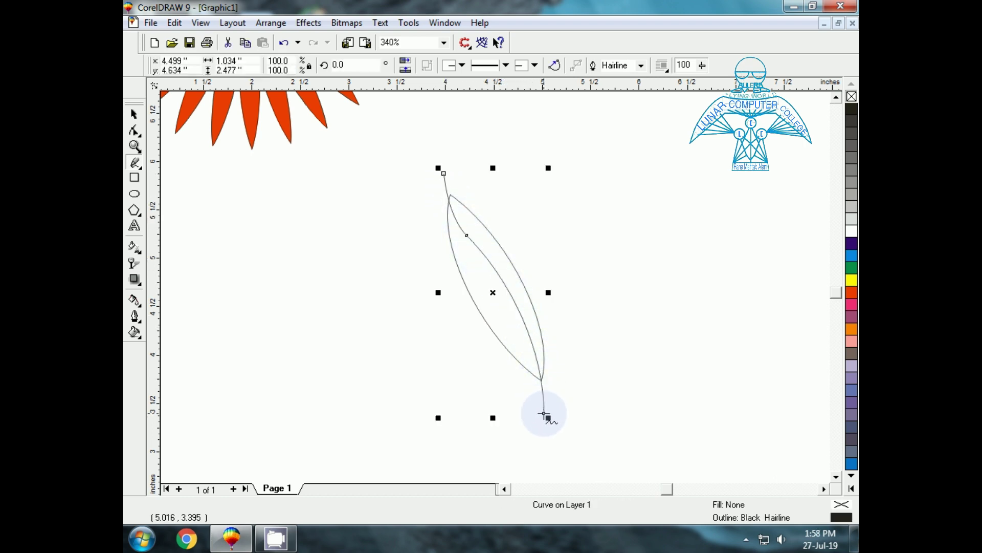
left_click_drag(495, 291, 487, 293)
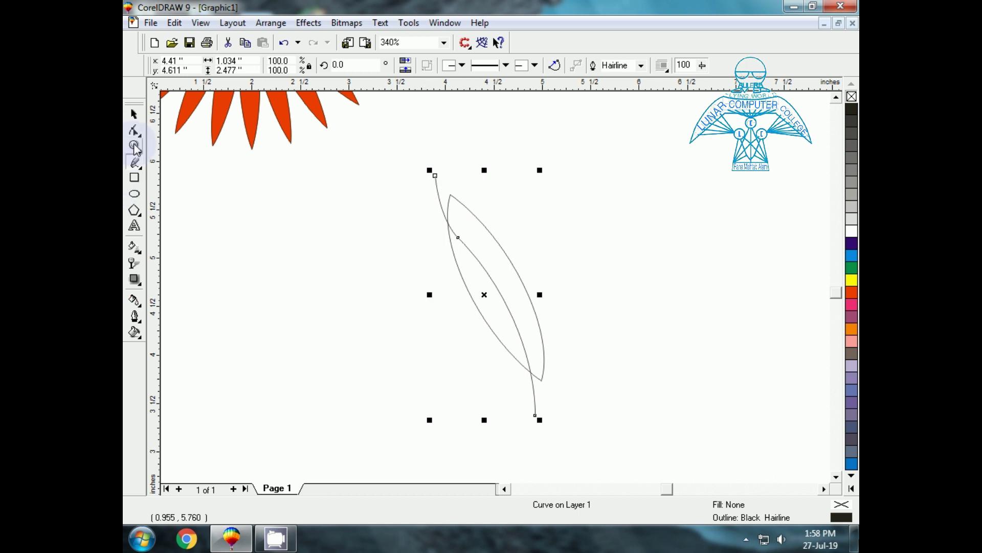
Reshape the freehand curve with the Shape tool so that it passes through both tips of the petal.
left_click(134, 132)
left_click_drag(434, 175, 453, 164)
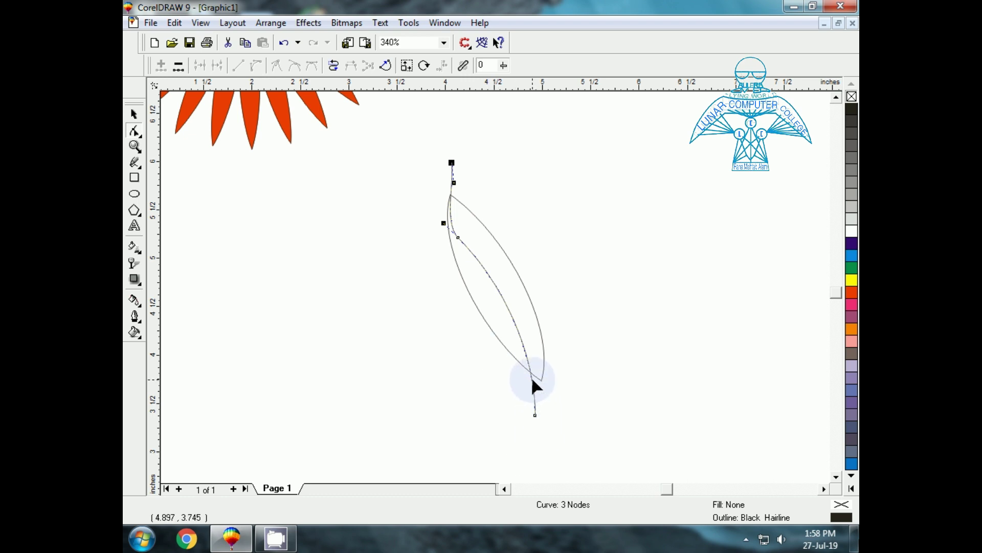
left_click_drag(531, 379, 539, 381)
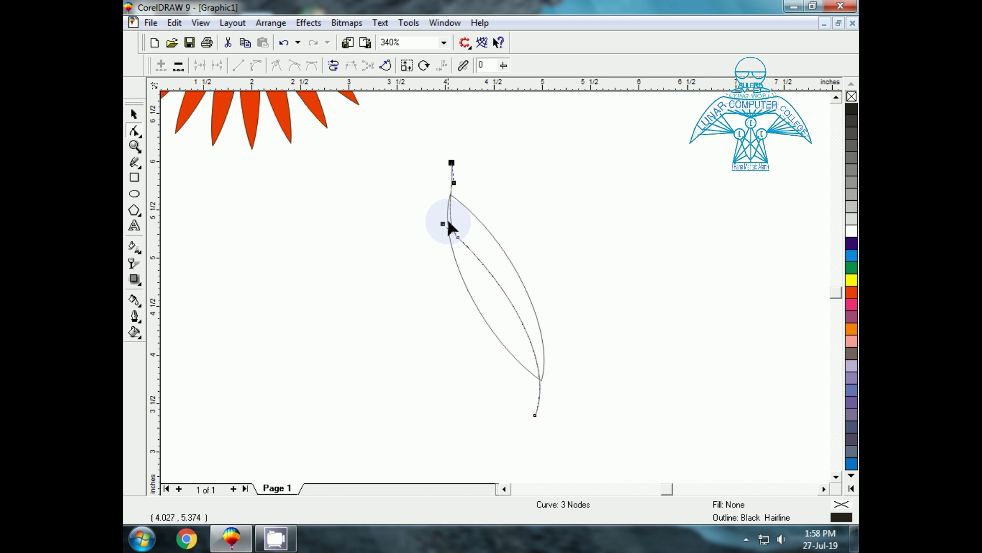
left_click(134, 113)
left_click(395, 204)
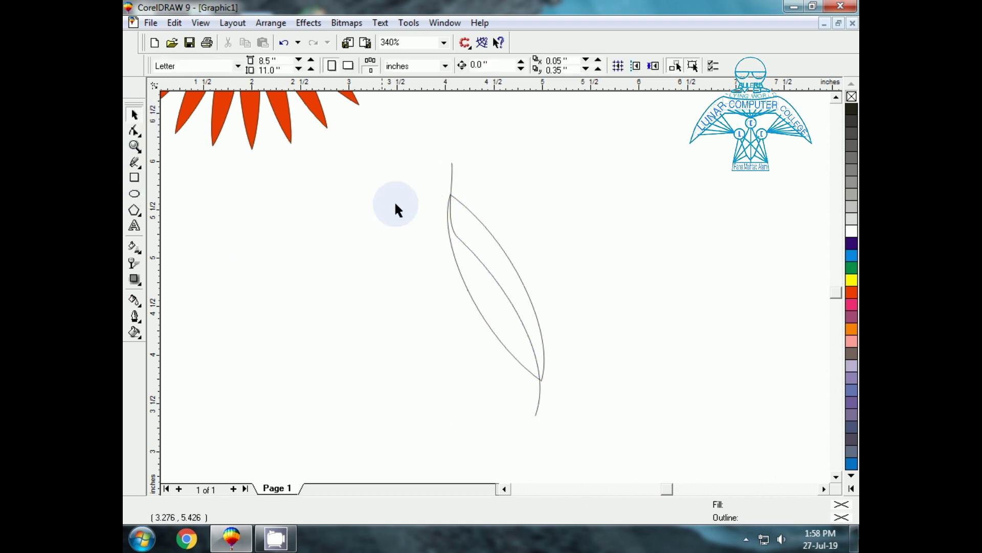
Trim the petal with the freehand curve and delete the curve.
left_click_drag(404, 136, 587, 442)
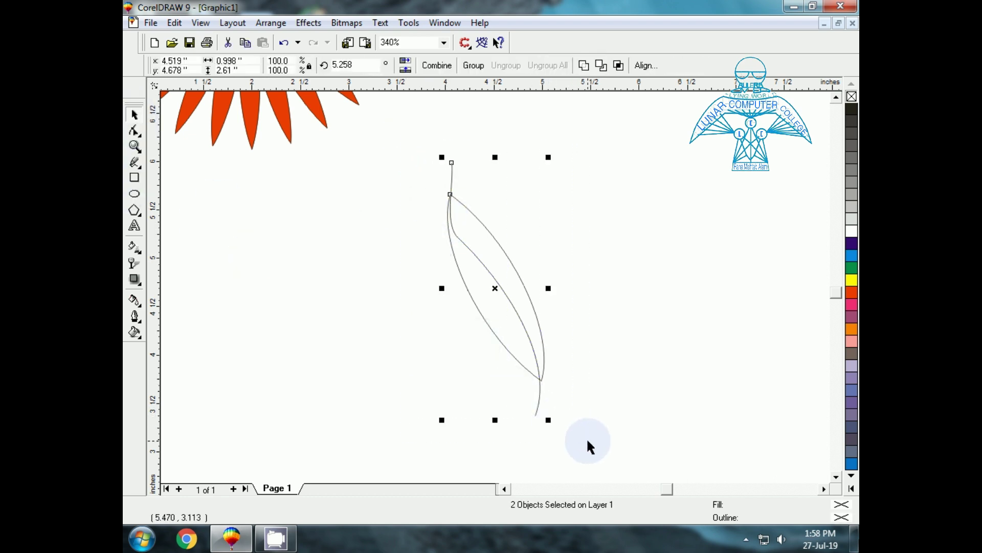
left_click(601, 65)
left_click(305, 200)
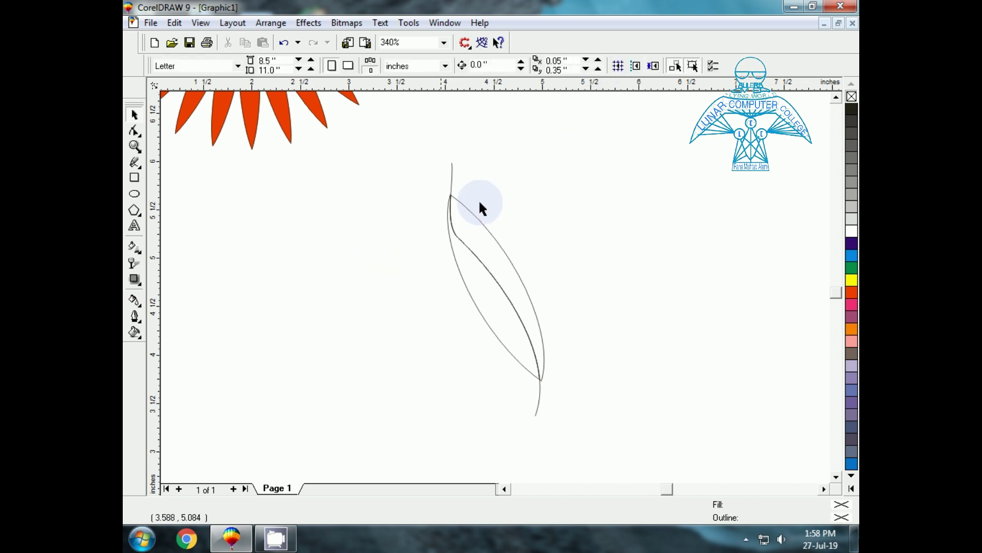
left_click(453, 177)
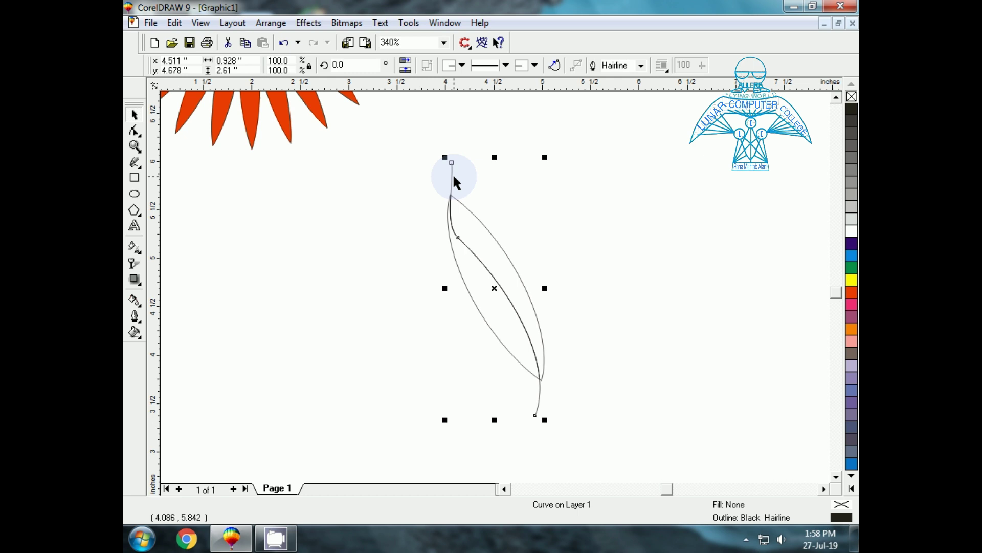
left_click(453, 173)
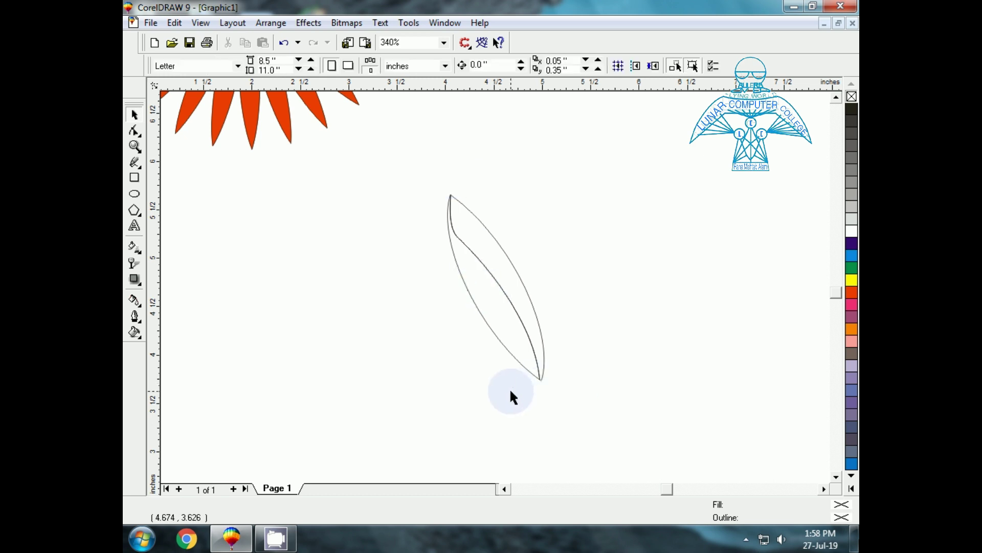
Break the trimmed petal apart into two separate halves and select each half in turn.
left_click_drag(423, 162, 603, 420)
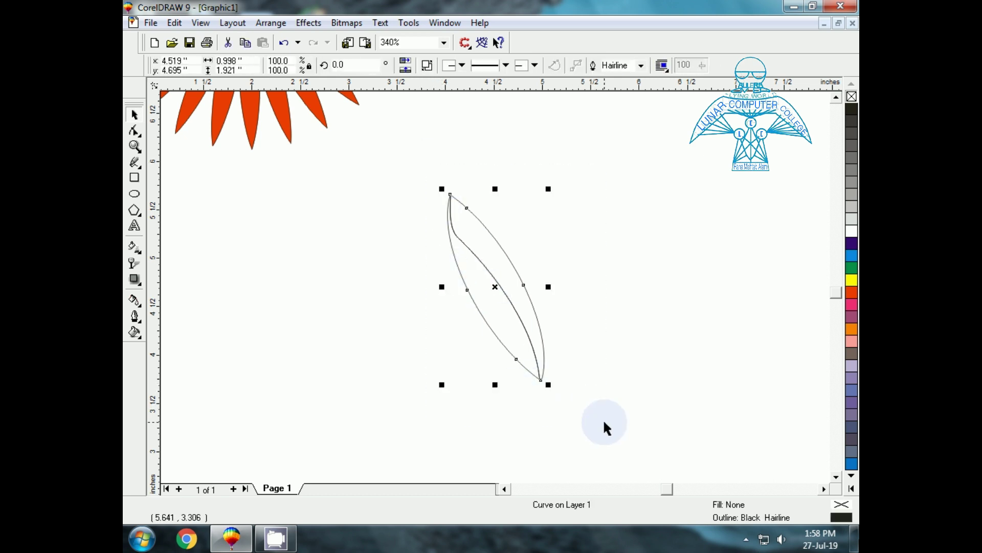
left_click(427, 65)
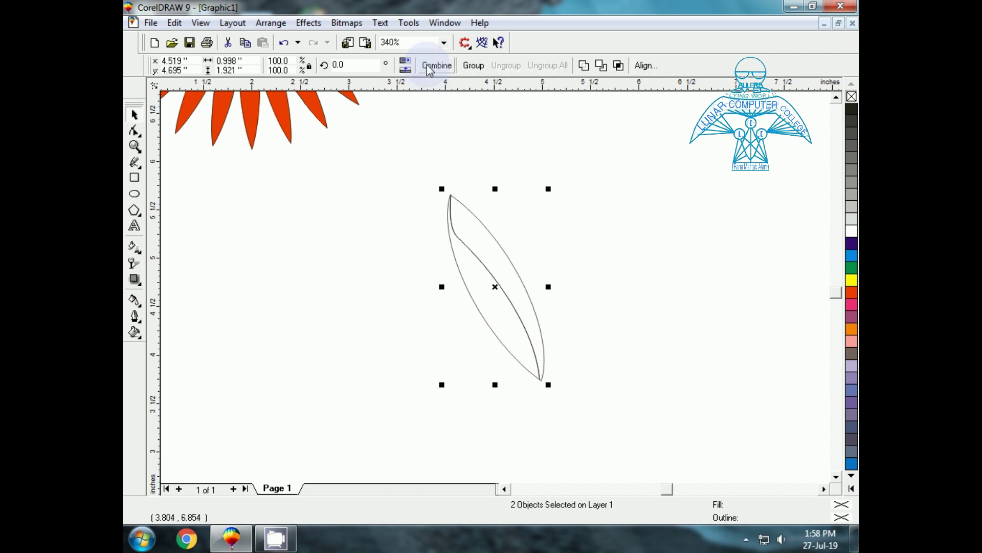
left_click(399, 192)
left_click(475, 289)
left_click(531, 213)
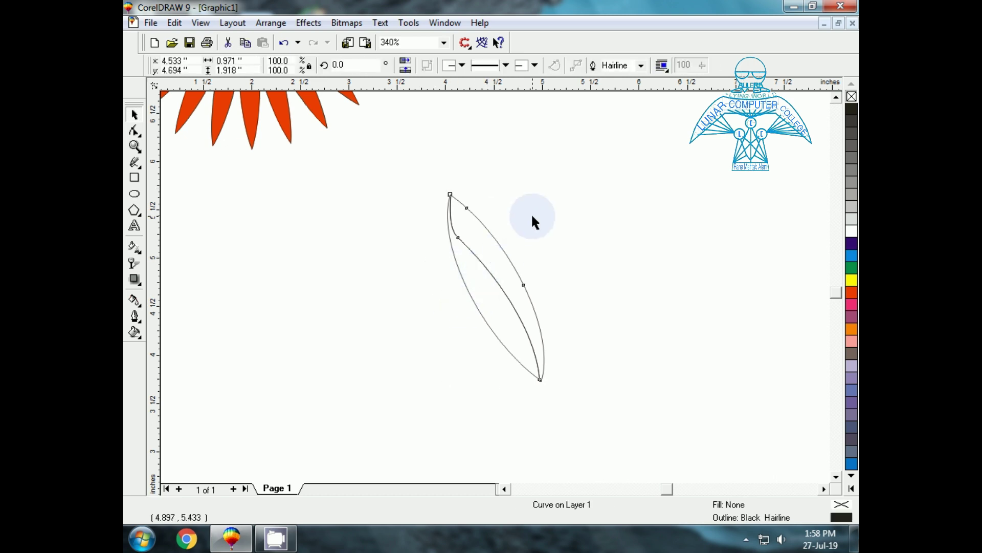
Pull the petal's left half away to check that it is separate, and undo the move.
left_click(486, 293)
left_click_drag(487, 295, 400, 319)
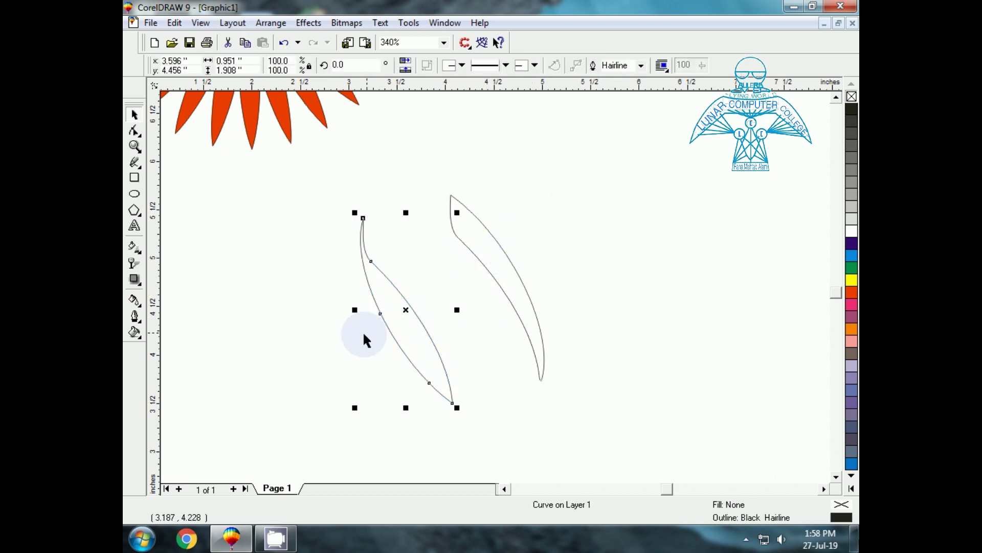
key("ctrl+z")
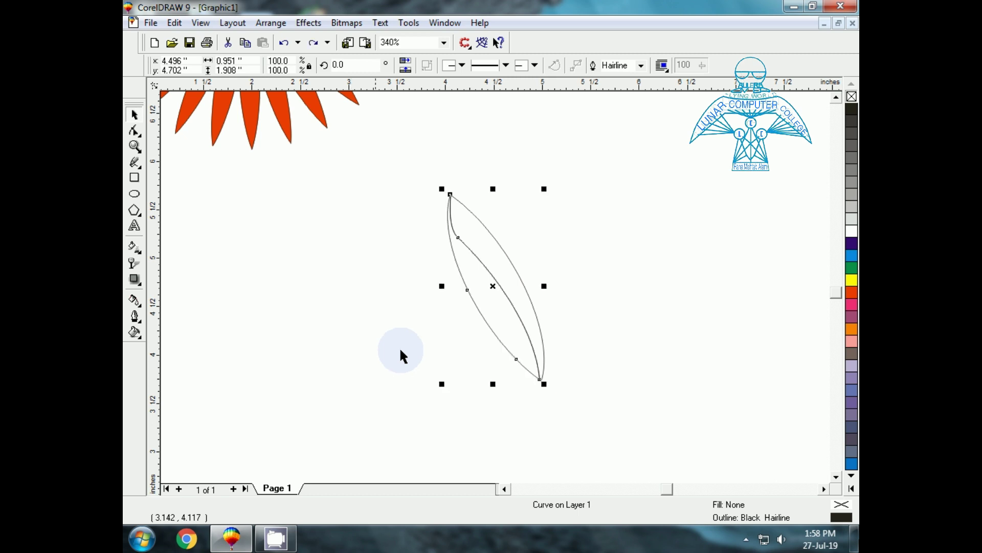
Give both petal halves a red fill and a red outline.
left_click(850, 293)
right_click(850, 294)
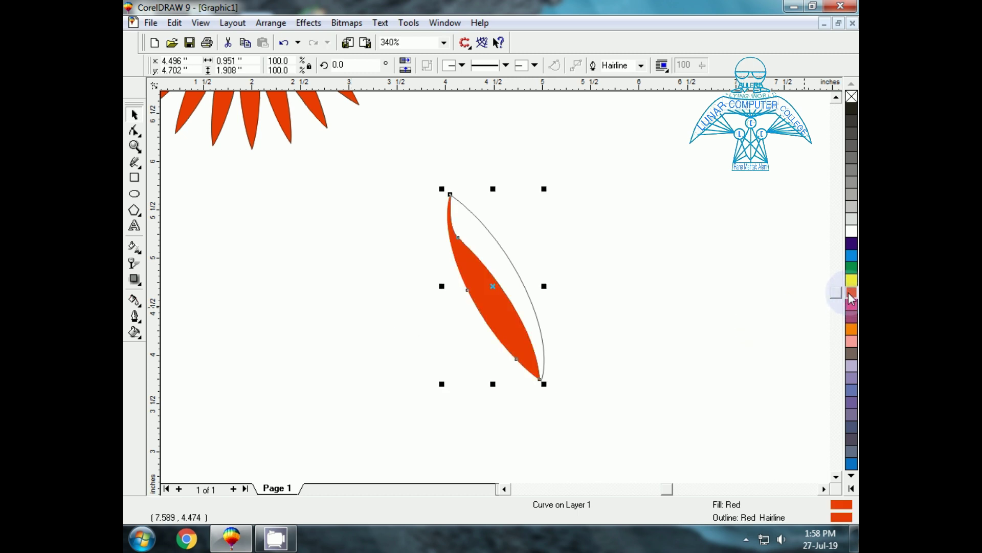
left_click(514, 275)
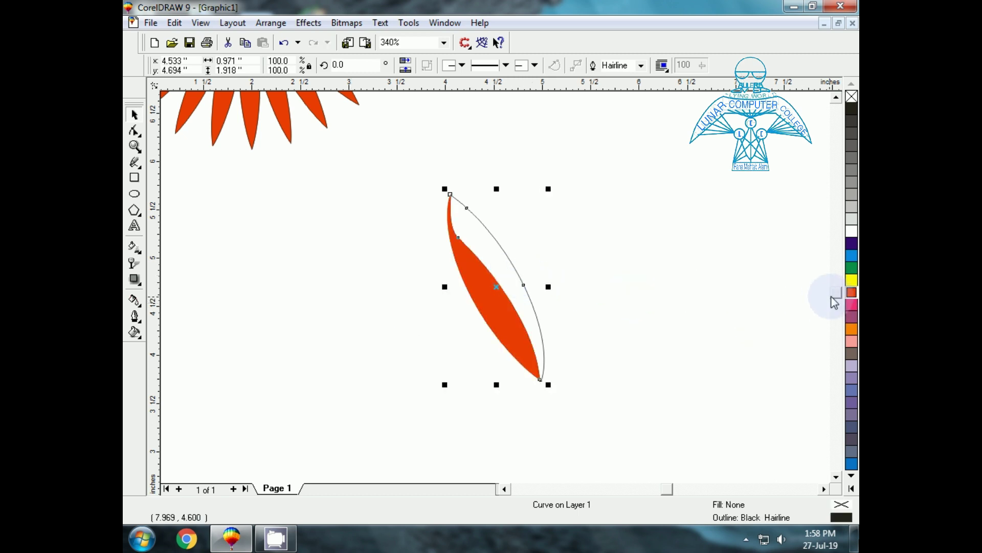
left_click(850, 291)
right_click(850, 291)
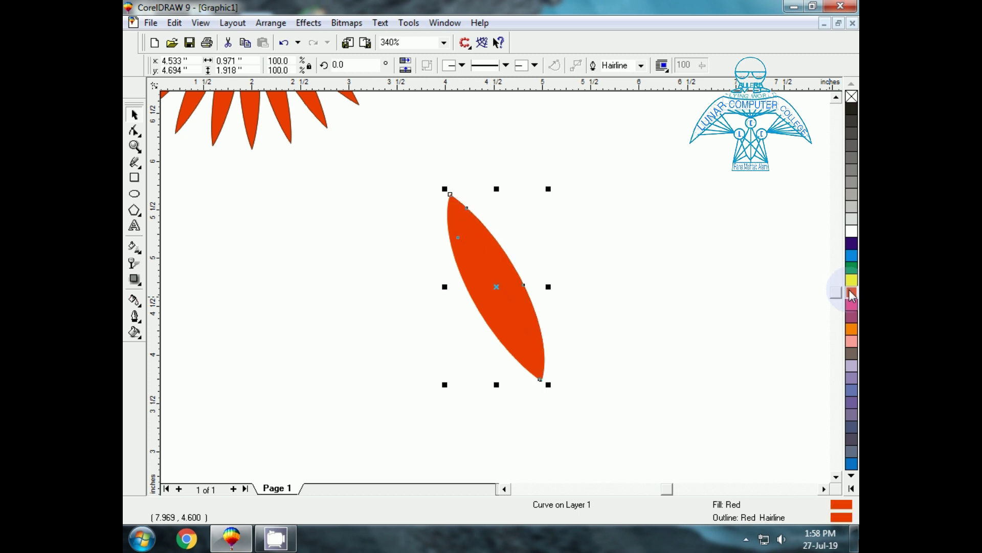
left_click(355, 342)
Apply a fountain transparency along the petal's left half, fading toward its upper tip.
left_click(495, 307)
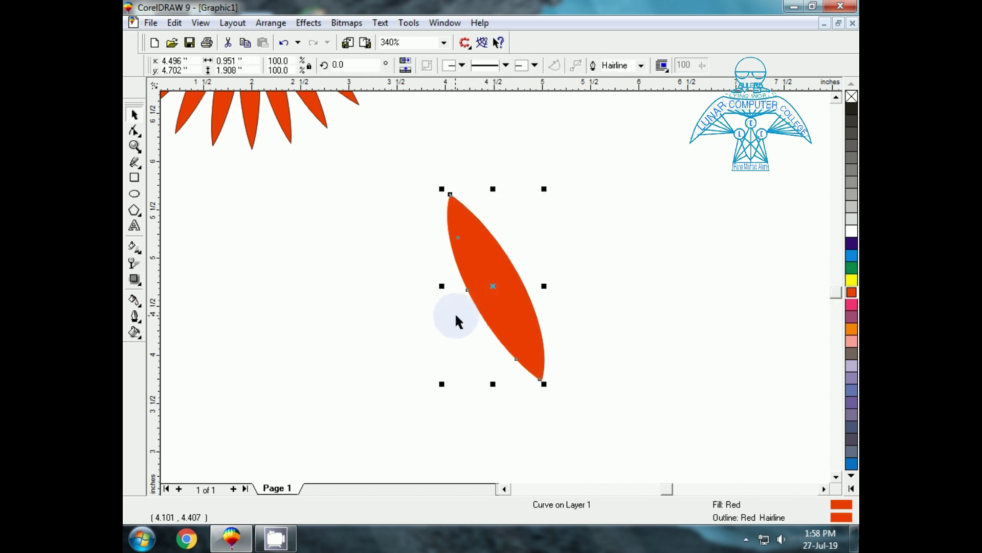
left_click(456, 315)
left_click(477, 303)
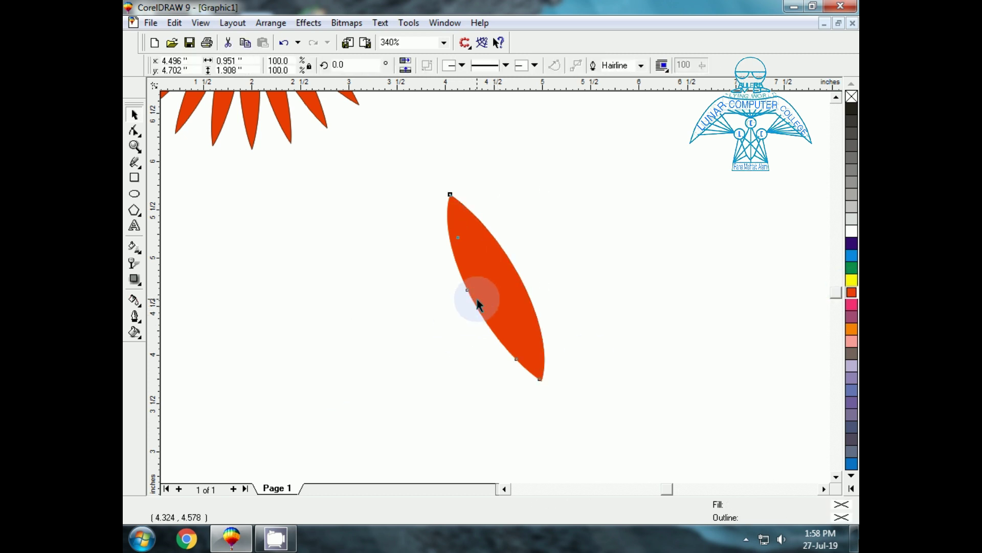
left_click(134, 265)
left_click_drag(539, 394, 589, 409)
left_click(465, 323)
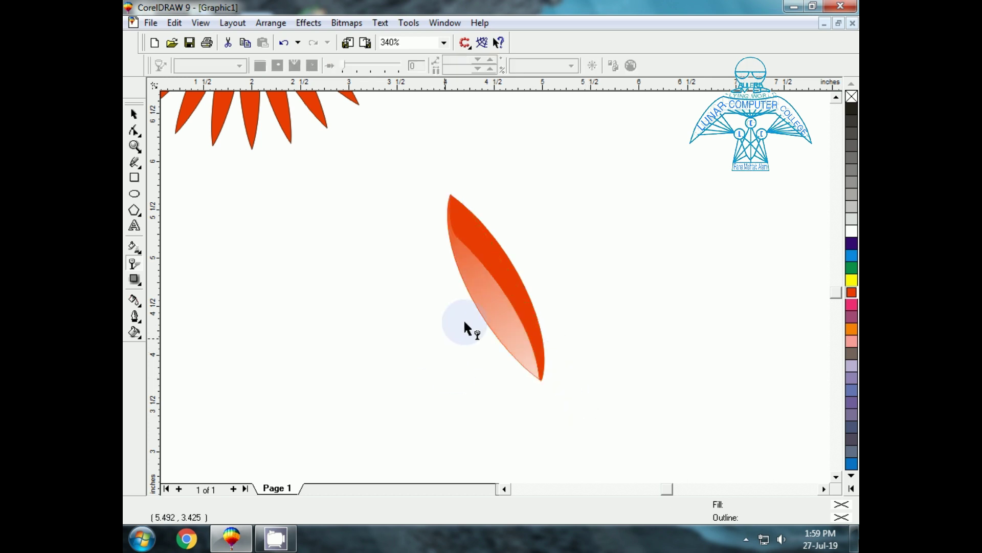
left_click(488, 284)
Apply a linear fountain transparency of about -56° to the petal's right half, running from above the upper tip and fading toward the lower tip.
left_click(498, 253)
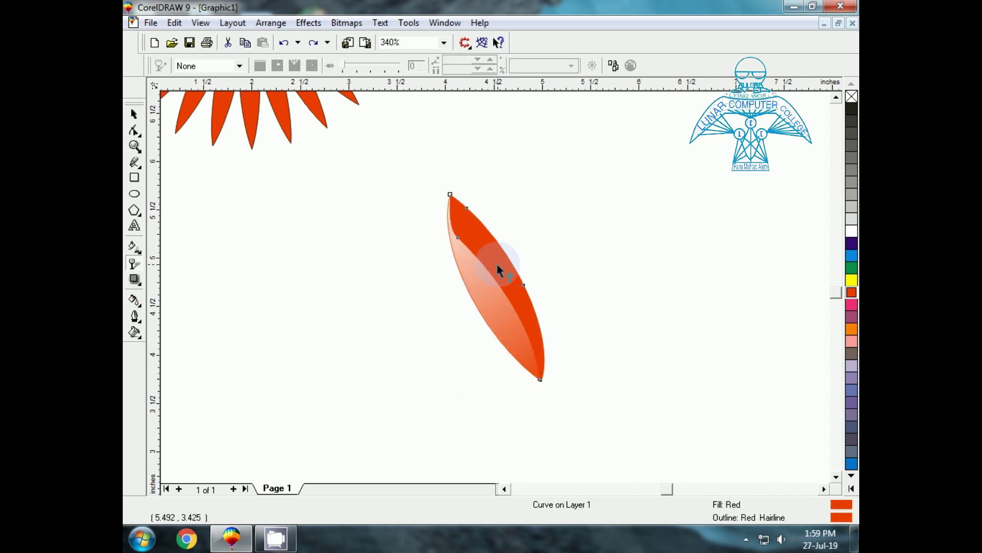
left_click(134, 114)
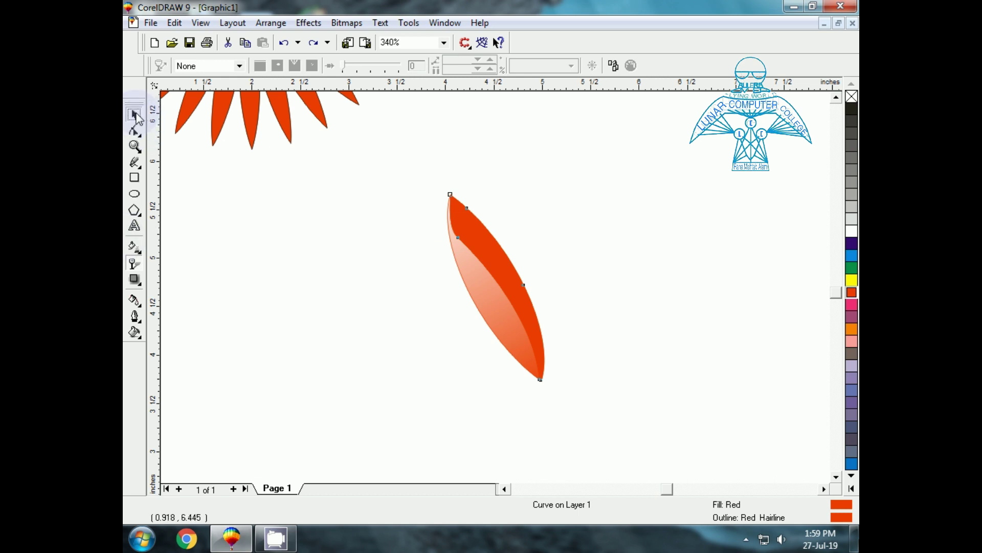
left_click(531, 224)
left_click(492, 240)
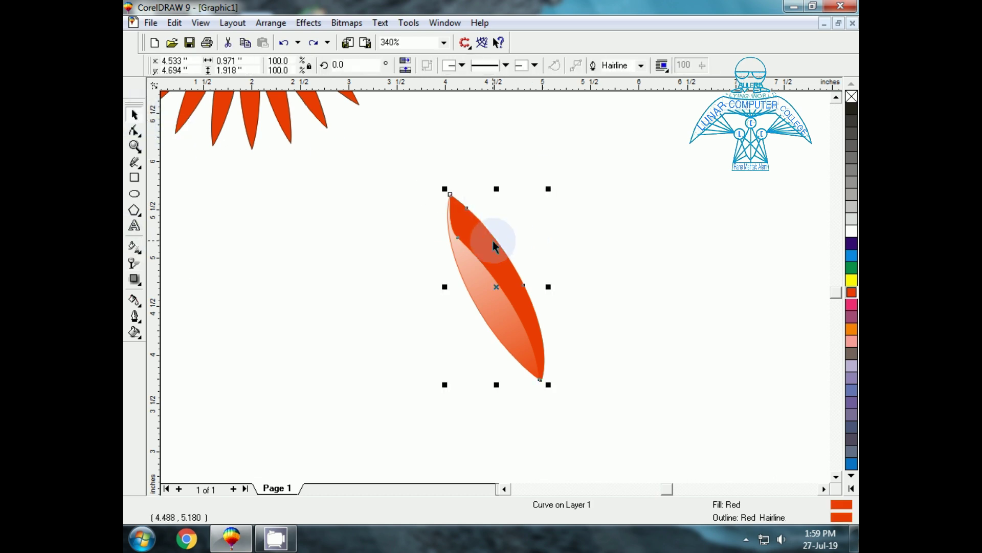
left_click(134, 263)
left_click_drag(436, 169, 584, 391)
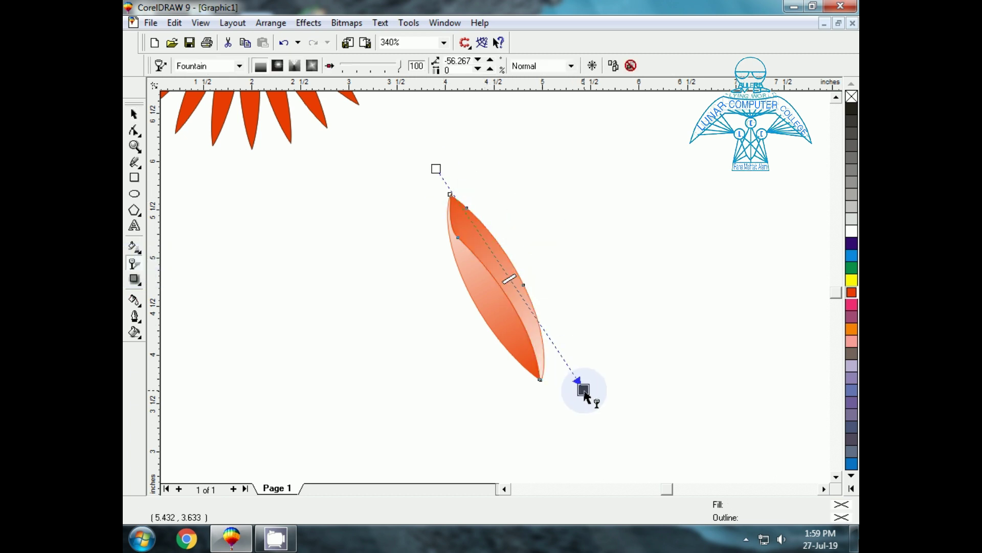
Group the two shaded petal halves into one object.
left_click(134, 114)
left_click(284, 305)
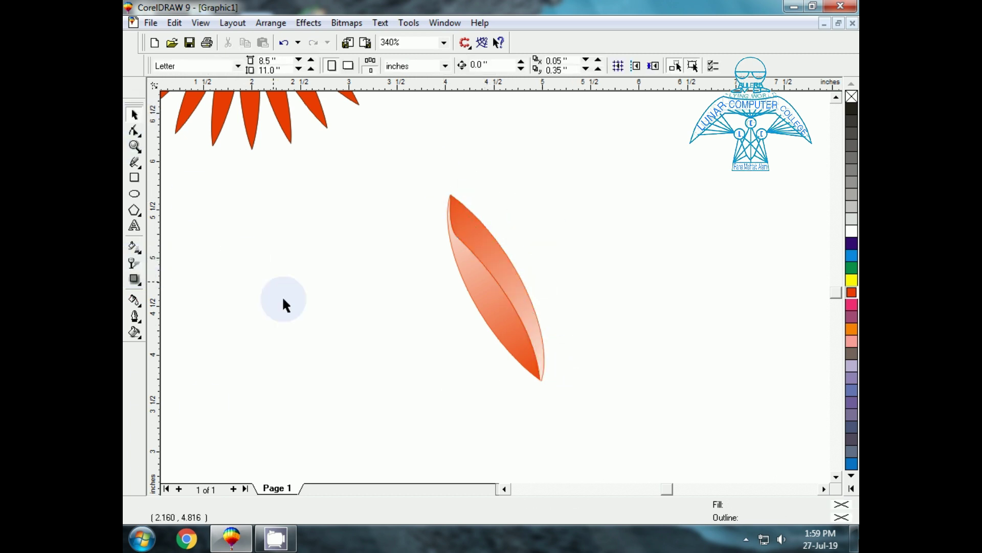
left_click_drag(481, 296, 616, 434)
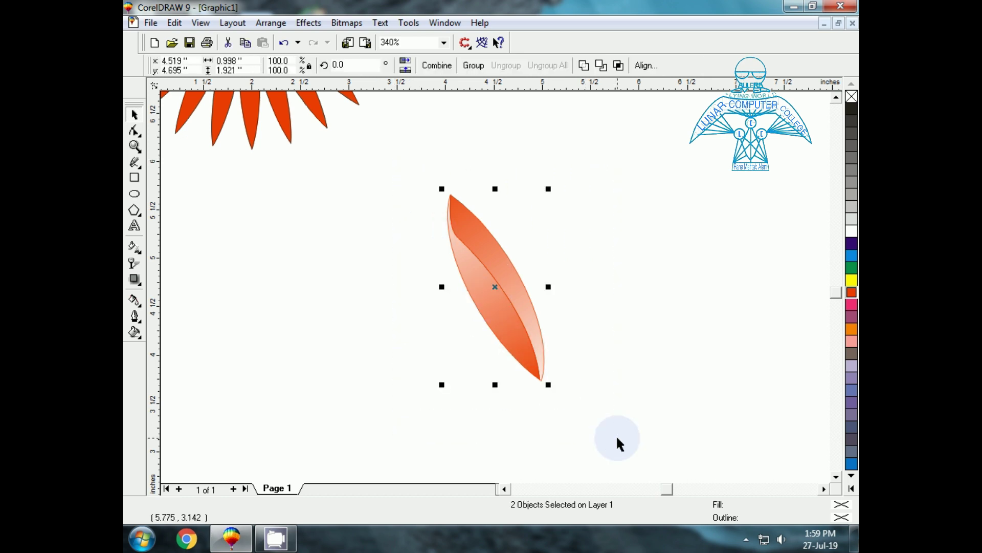
key("ctrl+g")
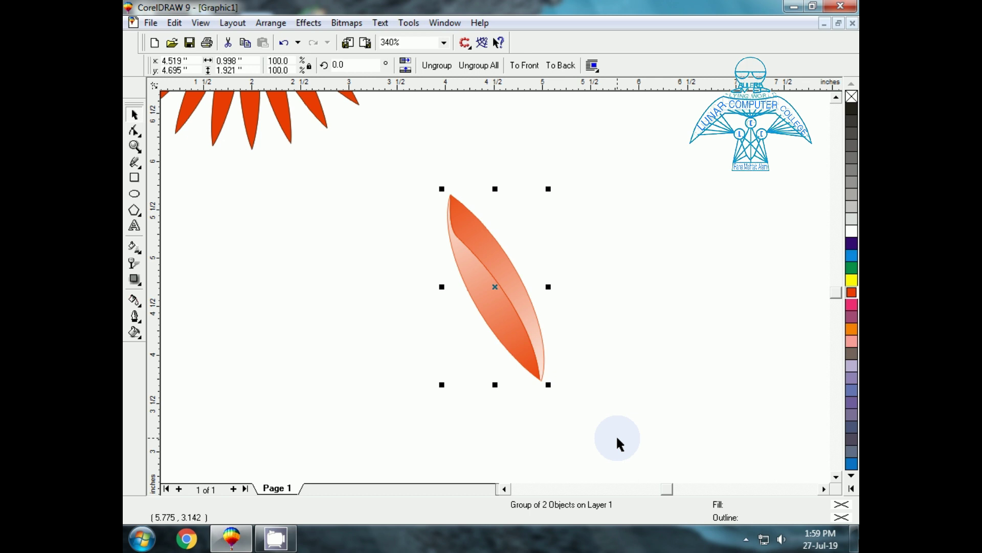
Move the grouped petal's rotation centre to its lower tip and place a copy rotated about 12° clockwise.
left_click(362, 339)
left_click(500, 321)
left_click(494, 287)
left_click_drag(492, 285, 538, 381)
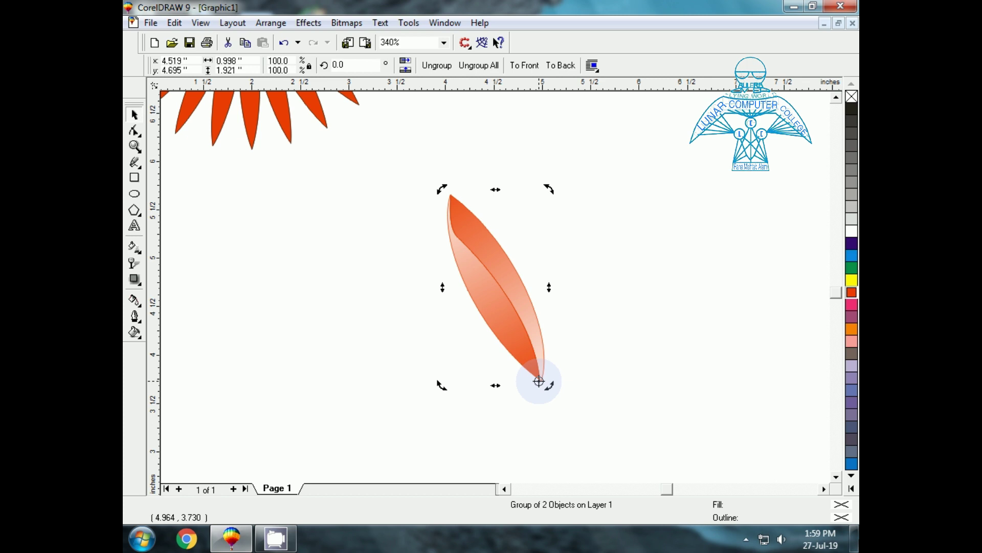
left_click_drag(549, 190, 586, 211)
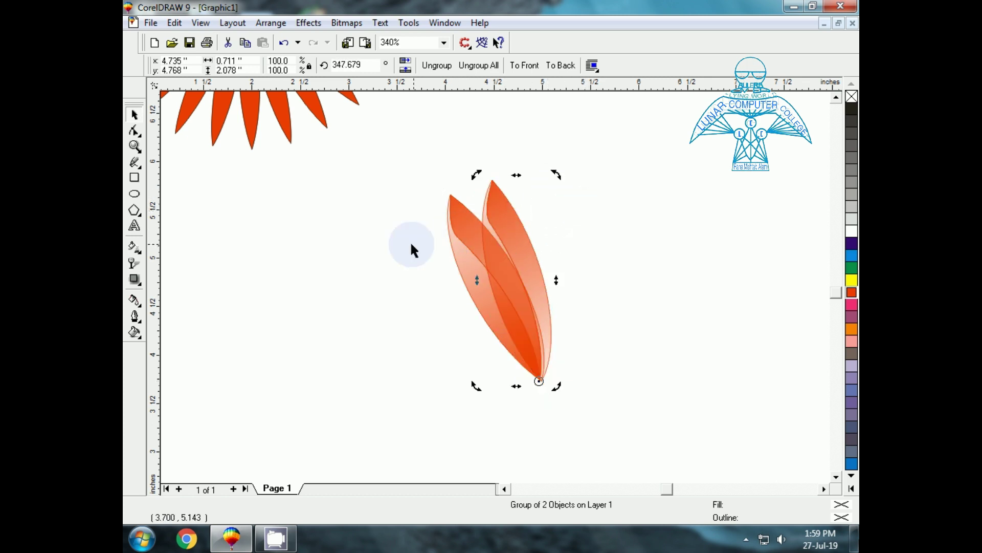
Repeat the rotated petal copy around the shared tip until the petals complete a full-circle flower.
key("ctrl+r")
key("ctrl+r")
key("ctrl+r")
key("ctrl+r")
key("ctrl+r")
key("ctrl+r")
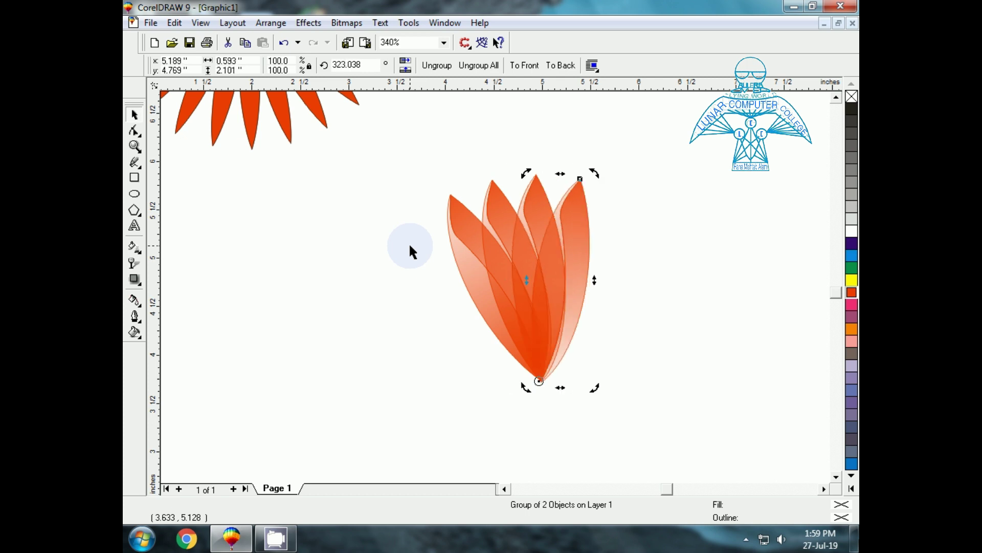
key("ctrl+r")
key("ctrl+r")
key("ctrl+r")
key("ctrl+r")
key("ctrl+r")
key("ctrl+r")
key("ctrl+r")
key("ctrl+r")
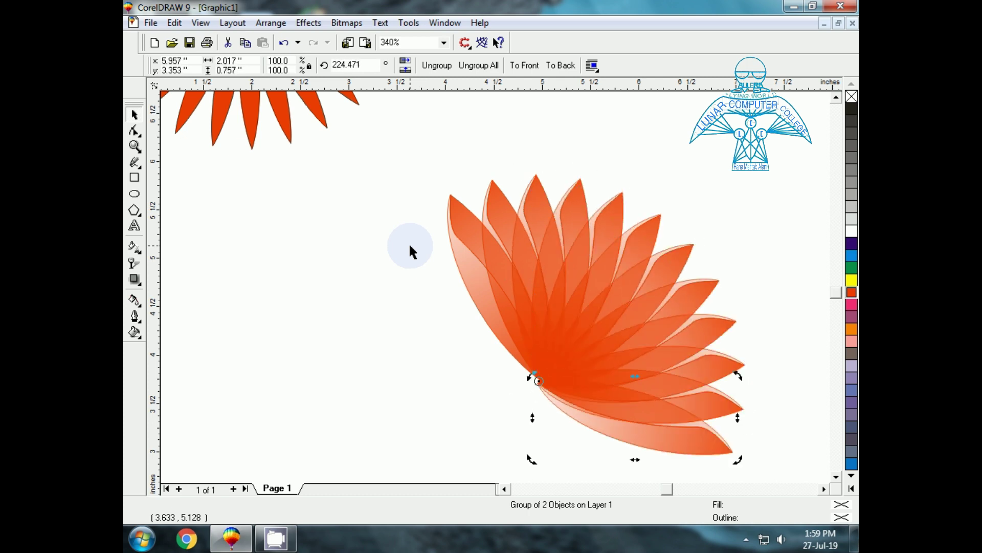
key("ctrl+r")
key("ctrl+r")
key("ctrl+r")
key("ctrl+r")
key("ctrl+r")
key("ctrl+r")
key("ctrl+r")
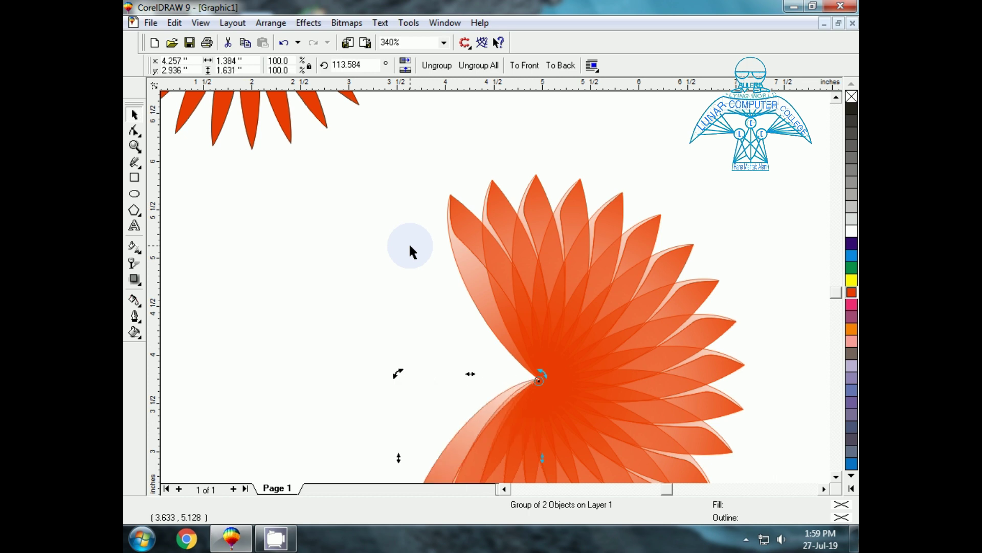
key("ctrl+r")
key("ctrl+r")
key("ctrl+r")
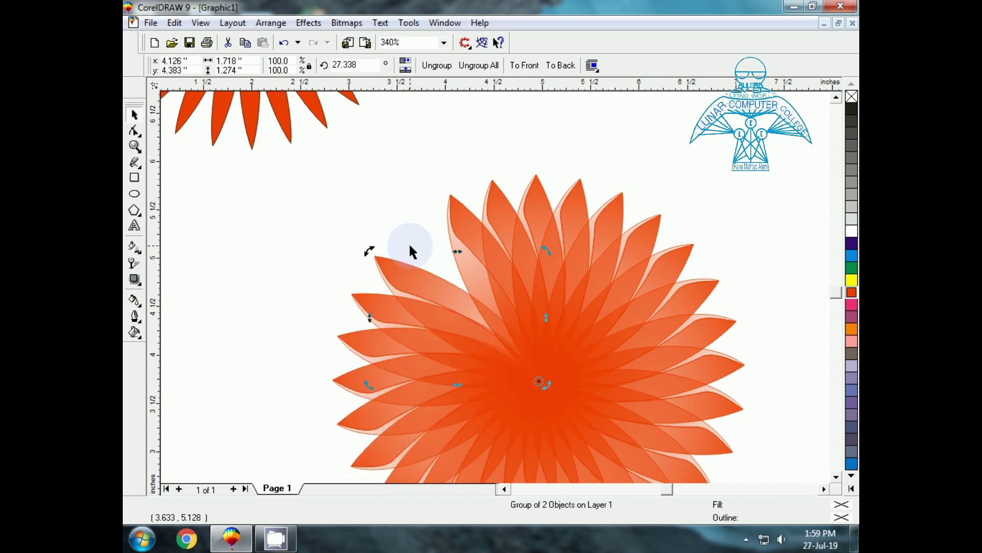
key("F3")
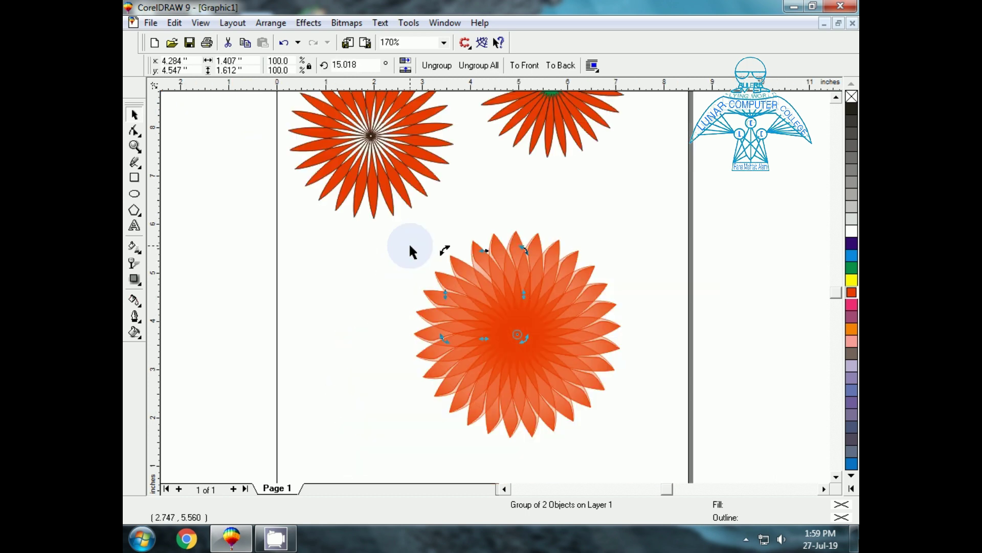
Select all petals of the new transparent flower and give them a white outline.
left_click(287, 330)
left_click_drag(364, 216, 696, 465)
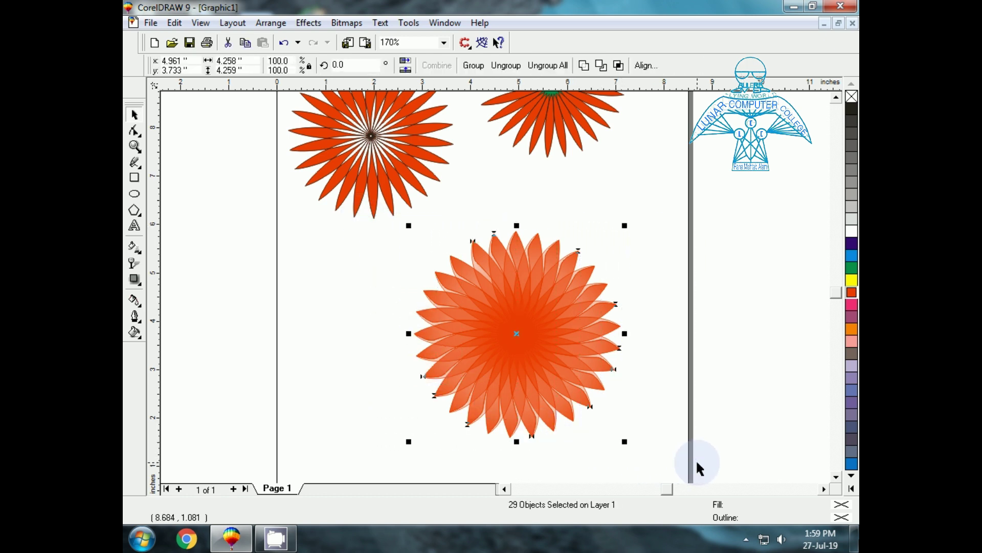
right_click(850, 280)
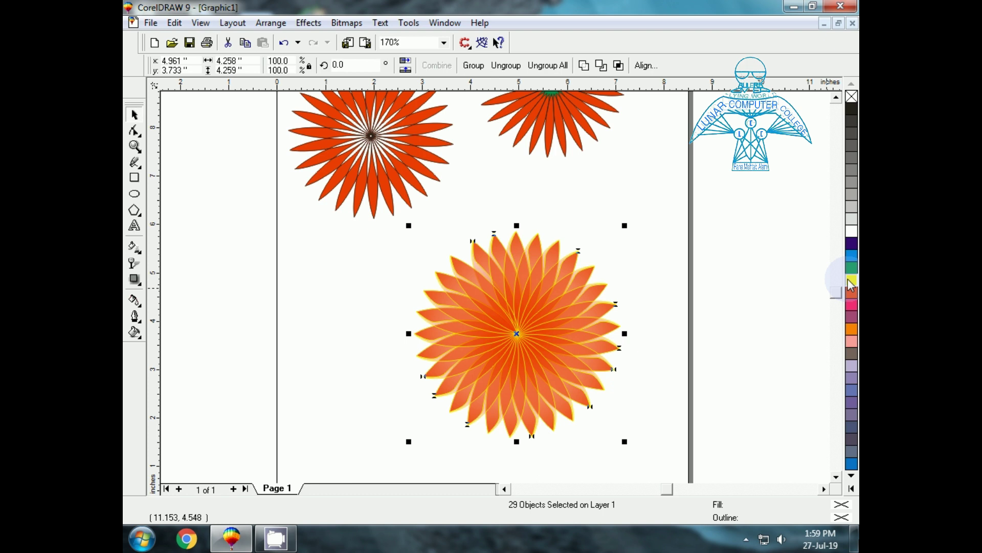
right_click(851, 234)
left_click(336, 235)
left_click_drag(336, 235, 664, 456)
key("shift+F2")
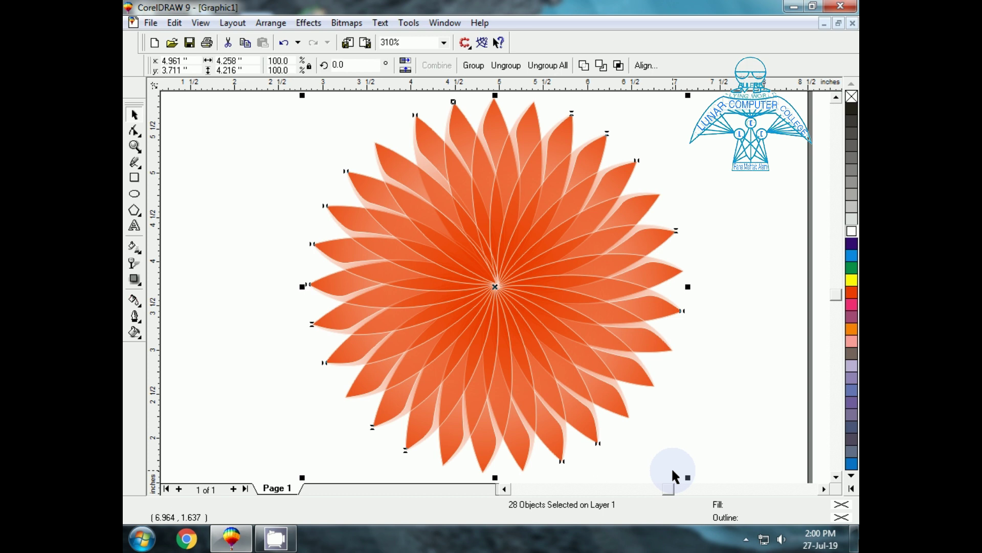
left_click(230, 394)
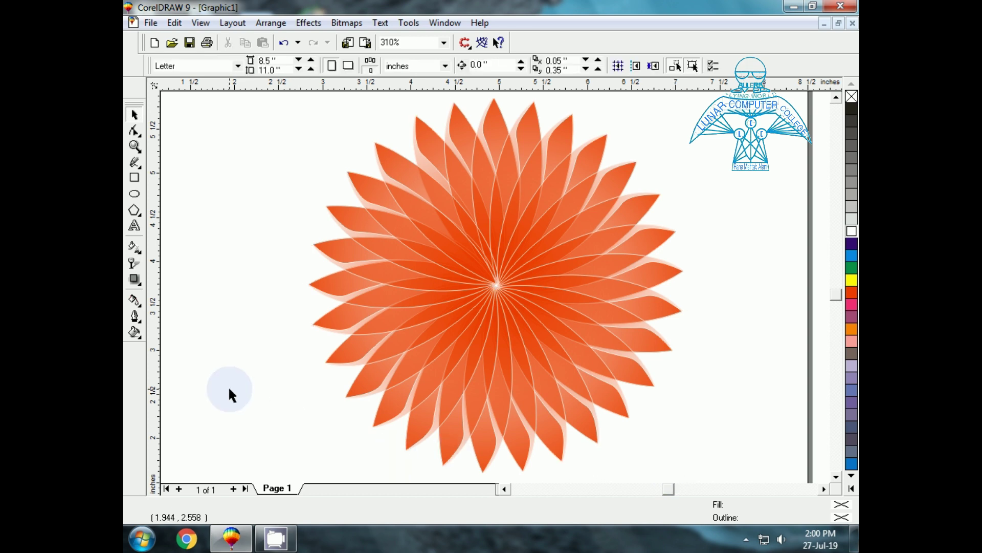
Place a copy of one shaded petal in the empty area beside the transparent flower, below the first flower.
key("F3")
key("F3")
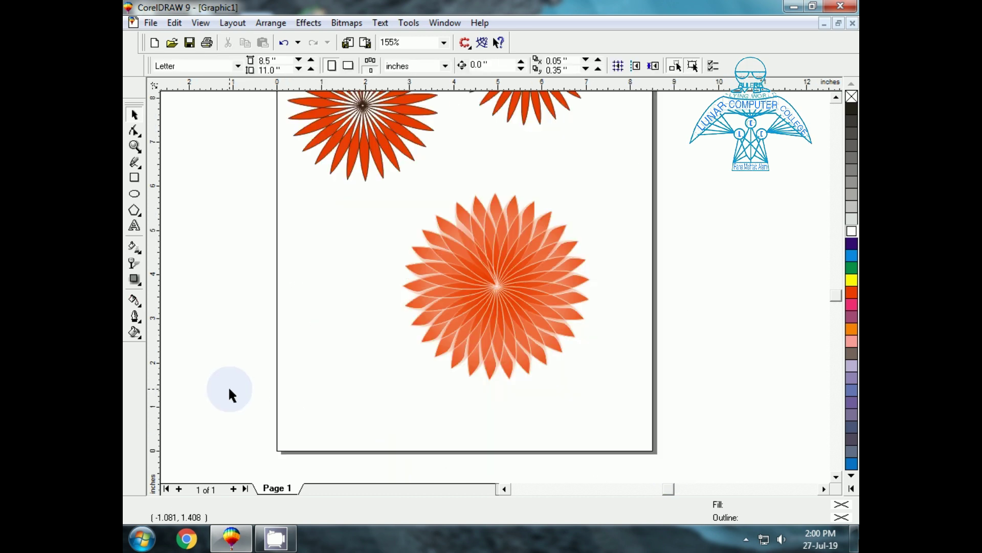
left_click_drag(475, 323, 398, 332)
left_click(450, 310)
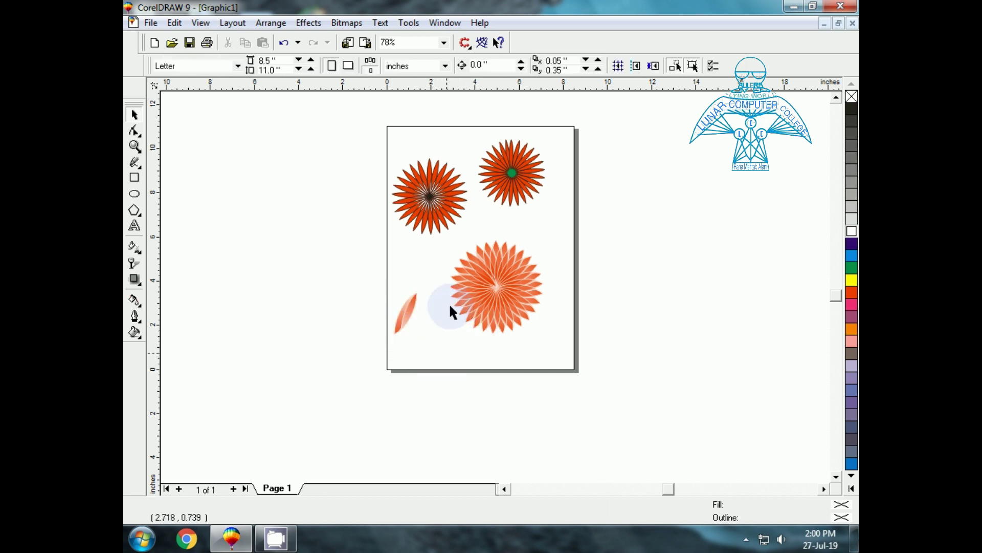
left_click_drag(435, 243, 457, 272)
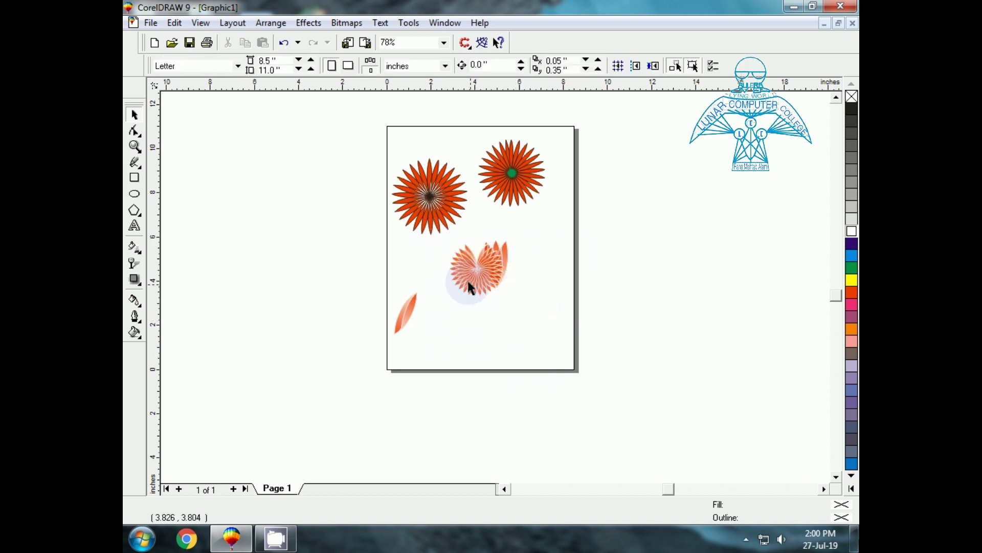
key("ctrl+z")
left_click(470, 350)
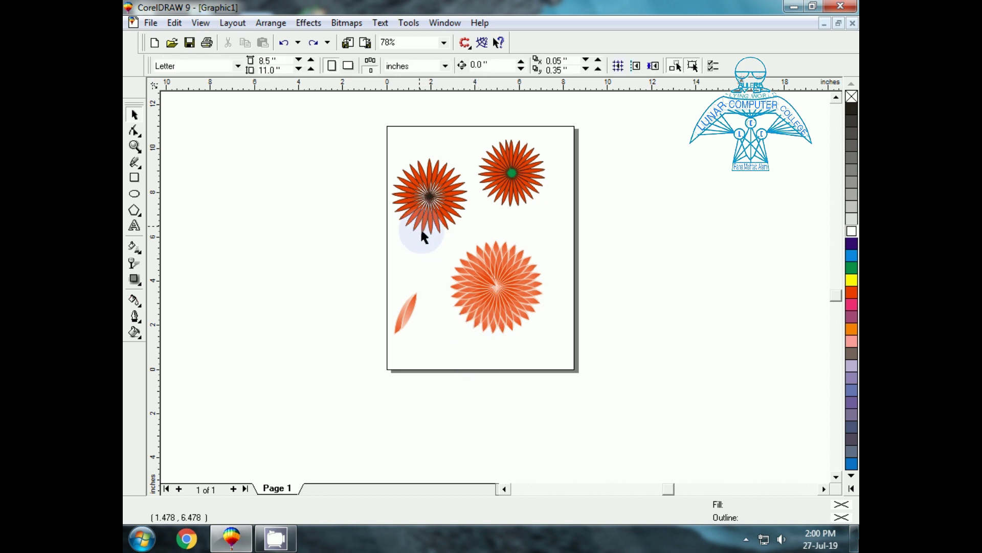
Group all petals of the transparent flower, scale it down and place it just below the green-centred flower.
left_click_drag(643, 223, 438, 356)
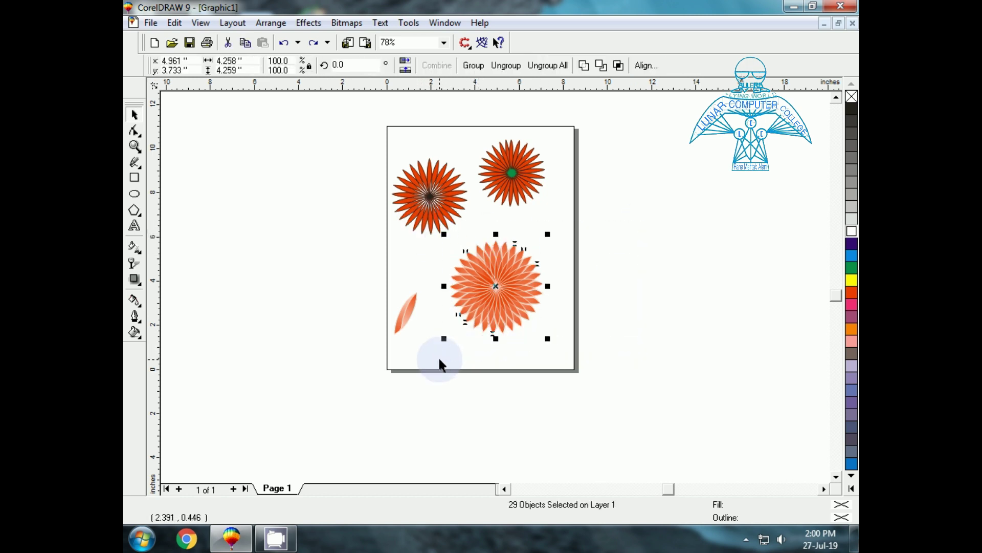
key("ctrl+g")
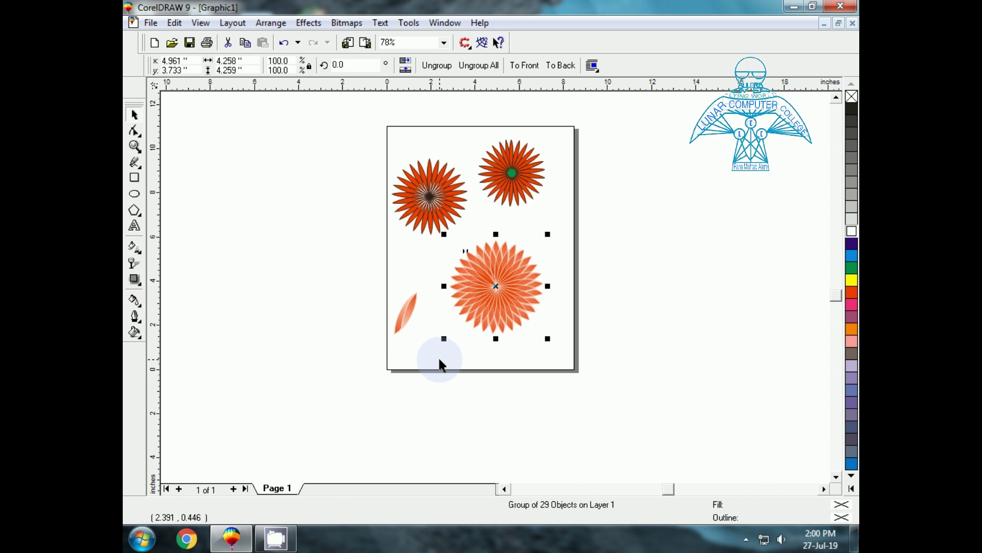
left_click_drag(481, 291, 509, 256)
left_click_drag(574, 307, 538, 267)
Move the spare petal slightly up and inward on the page, and ungroup its two halves.
left_click(412, 323)
left_click_drag(410, 320, 421, 309)
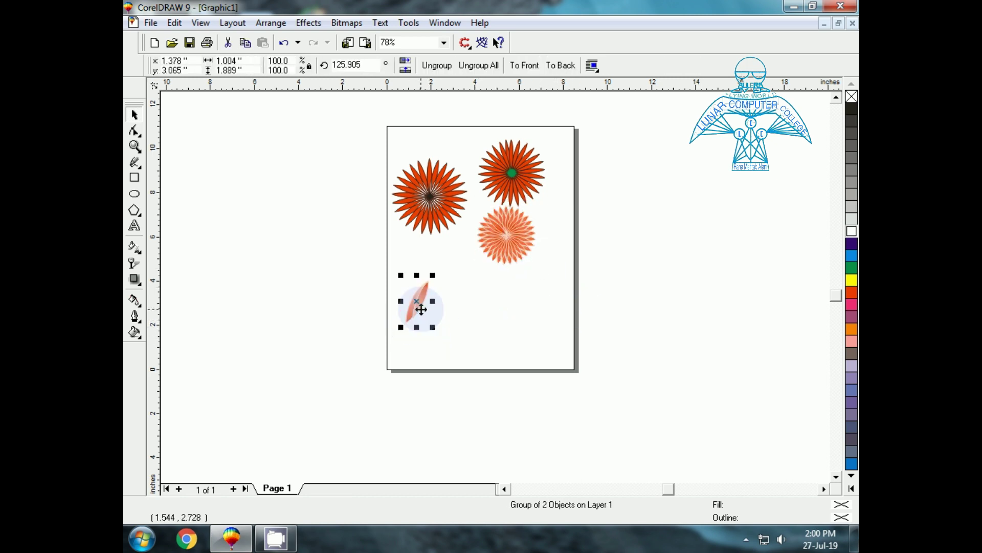
key("shift+F2")
key("F3")
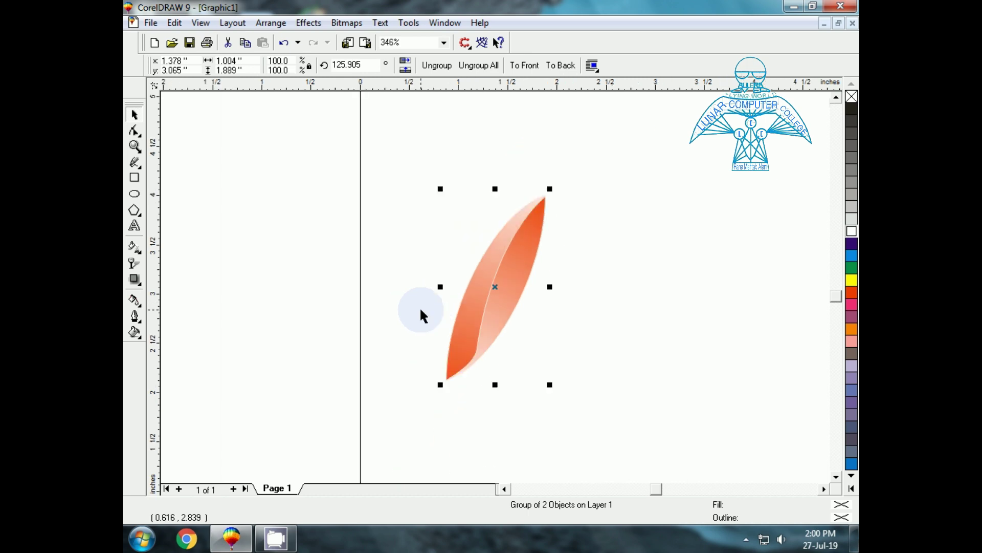
left_click(464, 332)
left_click(464, 331)
key("ctrl+u")
left_click(410, 304)
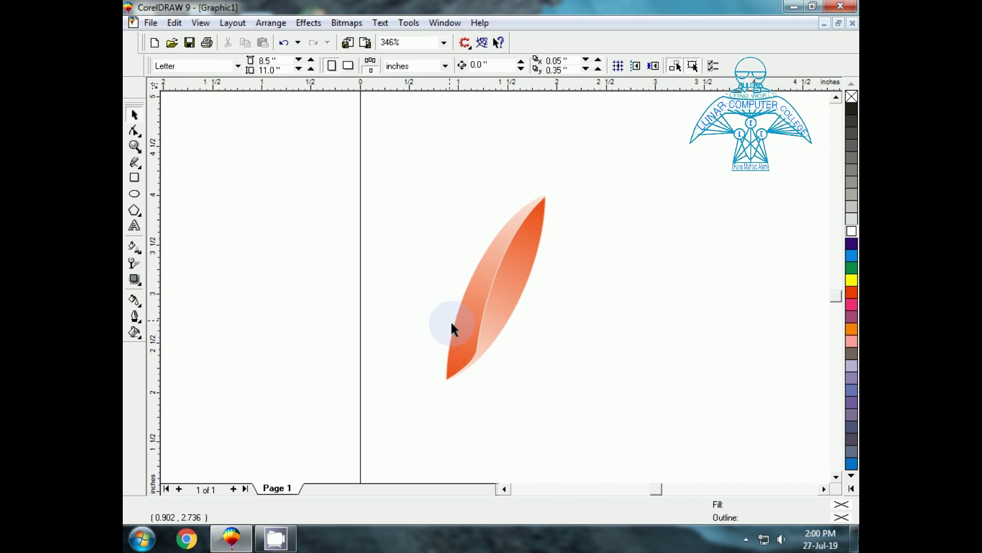
Change the fill of the spare petal's left half to pink.
left_click(451, 324)
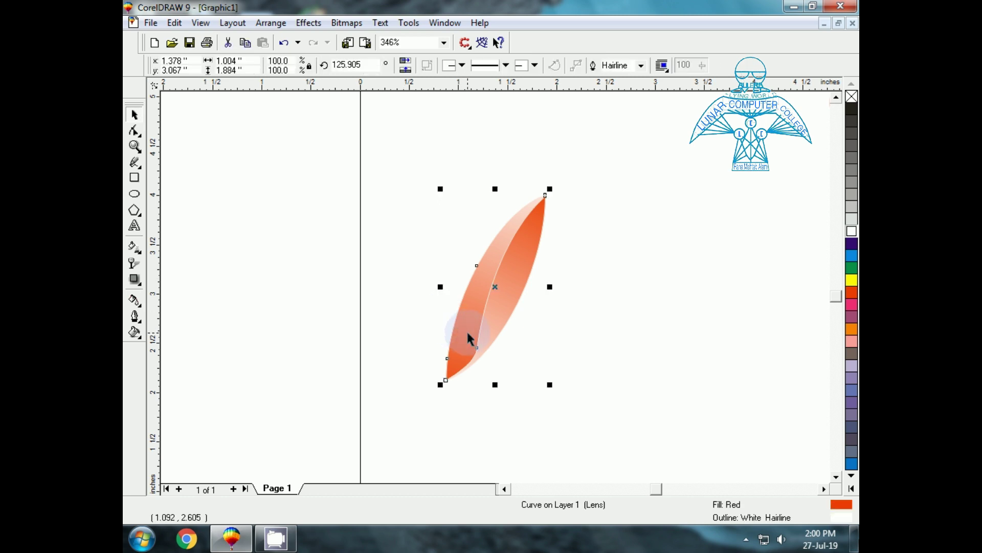
left_click(852, 280)
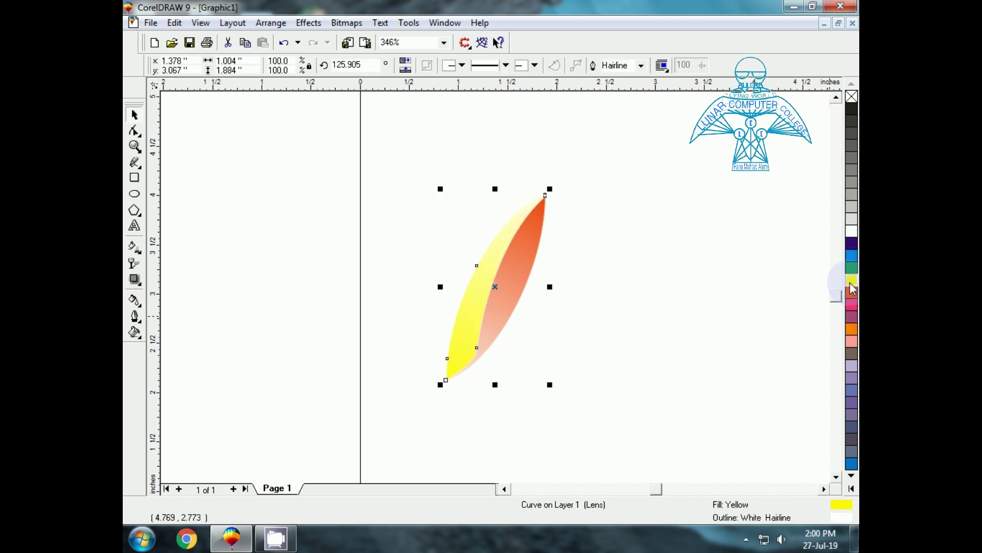
left_click(478, 311)
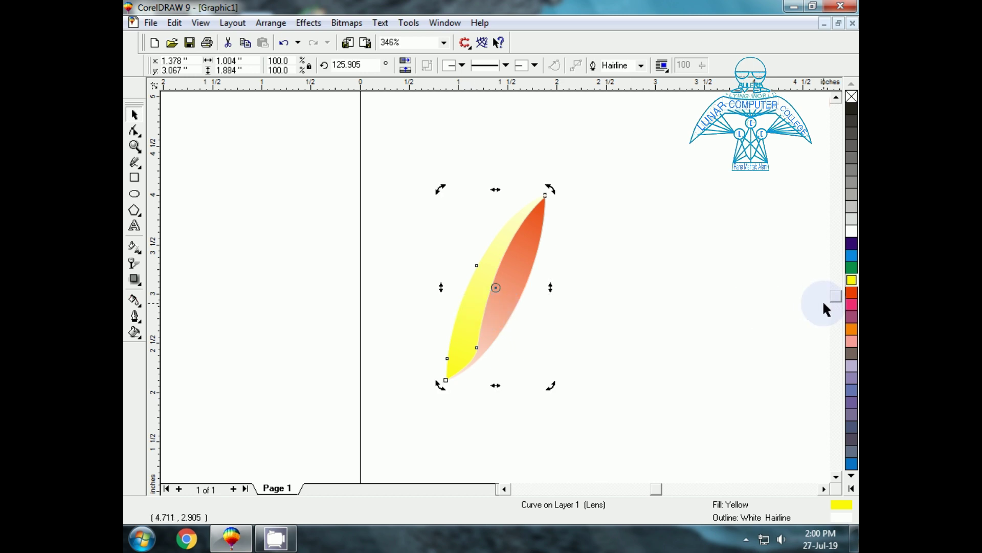
left_click(852, 305)
left_click(600, 334)
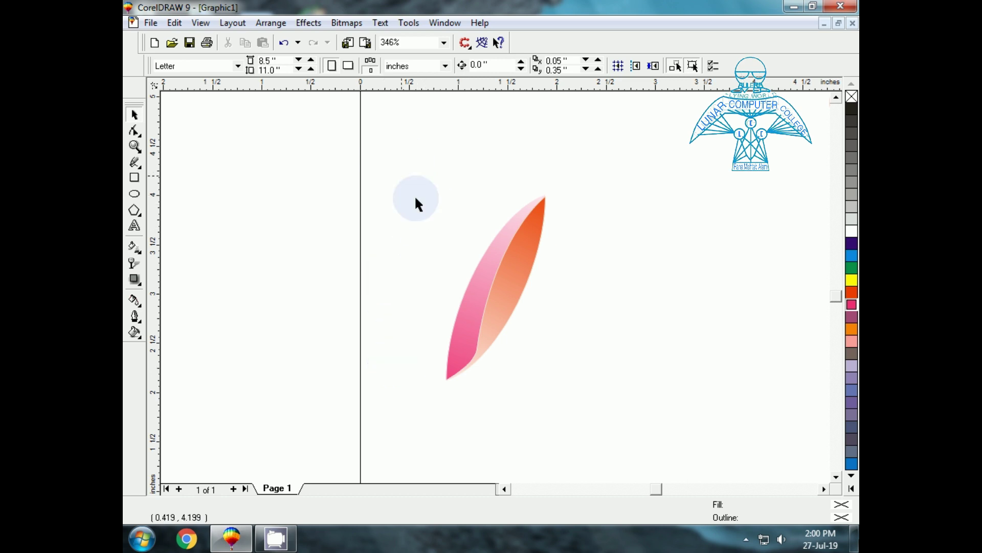
left_click(471, 305)
left_click(398, 214)
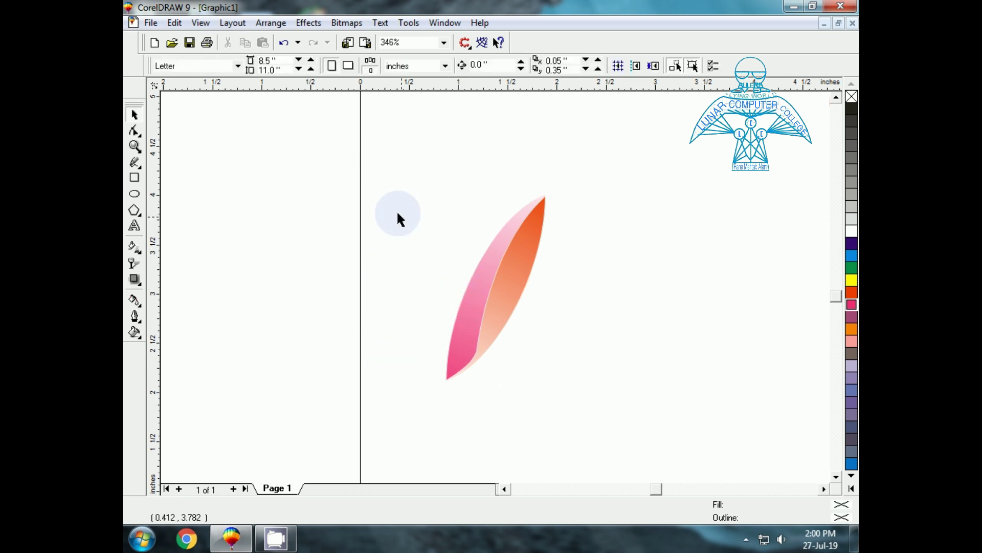
Group the pink and red petal halves and move the group's rotation centre to its upper tip.
left_click_drag(452, 334, 594, 443)
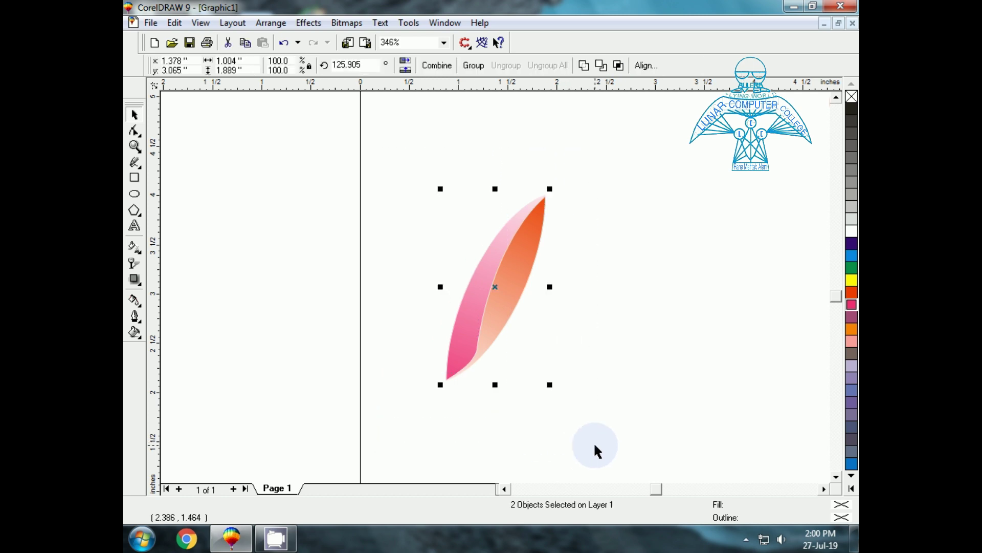
key("ctrl+g")
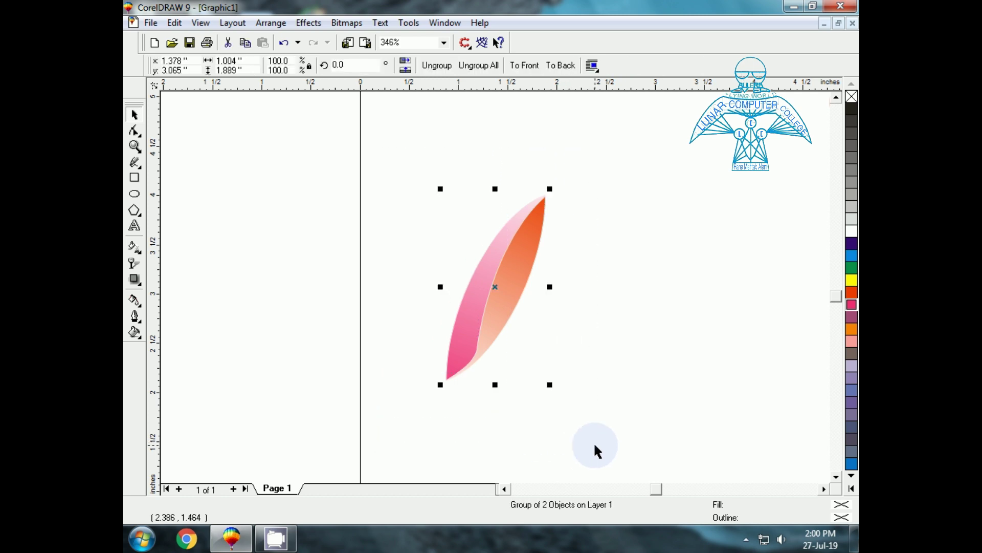
left_click(493, 287)
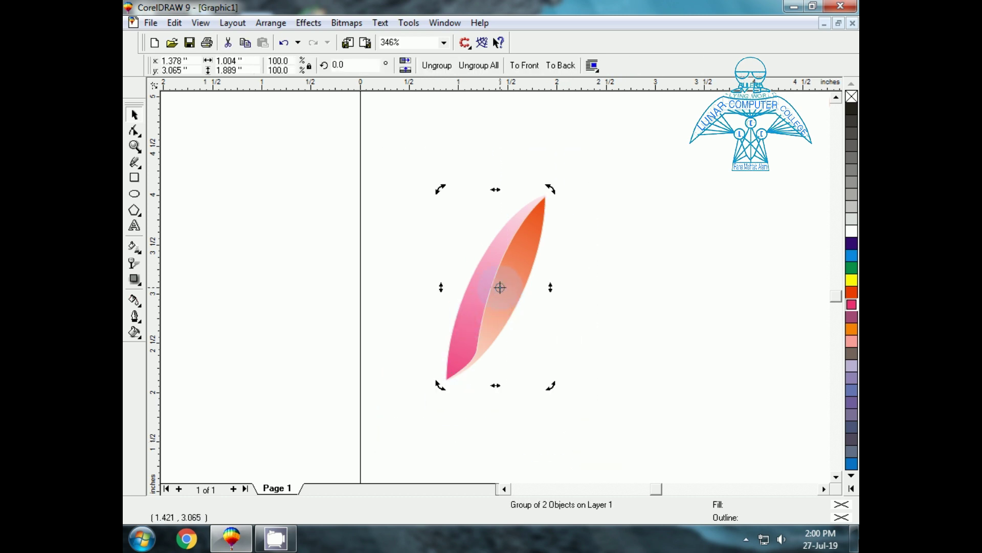
left_click_drag(539, 202, 541, 200)
left_click(496, 274)
left_click(500, 279)
left_click(507, 272)
left_click_drag(534, 214, 544, 196)
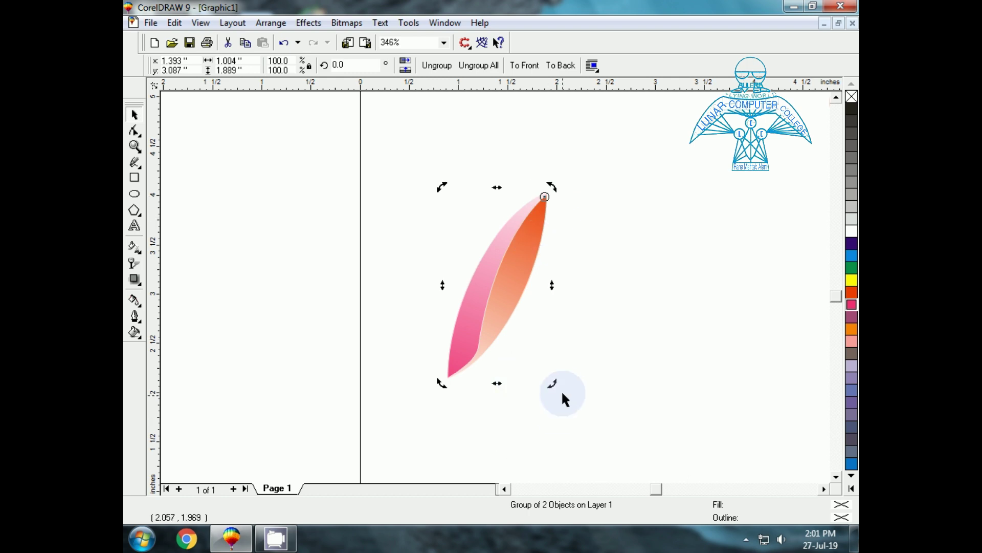
Create copies of the two-coloured petal rotated about 14° clockwise around its upper tip until they form a full-circle flower.
left_click_drag(552, 383, 508, 381)
key("ctrl+r")
key("ctrl+r")
key("ctrl+r")
key("ctrl+r")
key("ctrl+r")
key("ctrl+r")
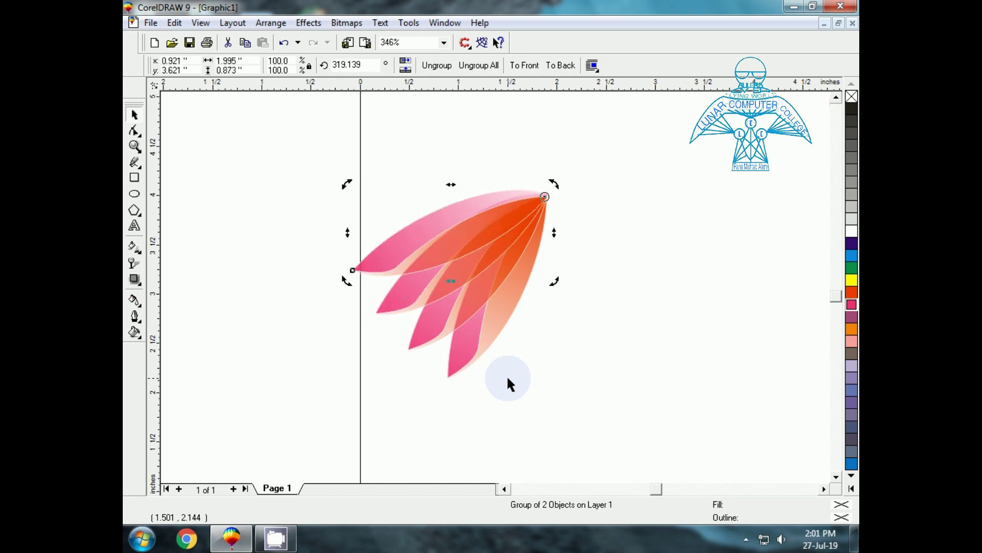
key("ctrl+r")
key("ctrl+r")
key("ctrl+r")
key("ctrl+r")
key("ctrl+r")
key("ctrl+r")
key("ctrl+r")
key("ctrl+r")
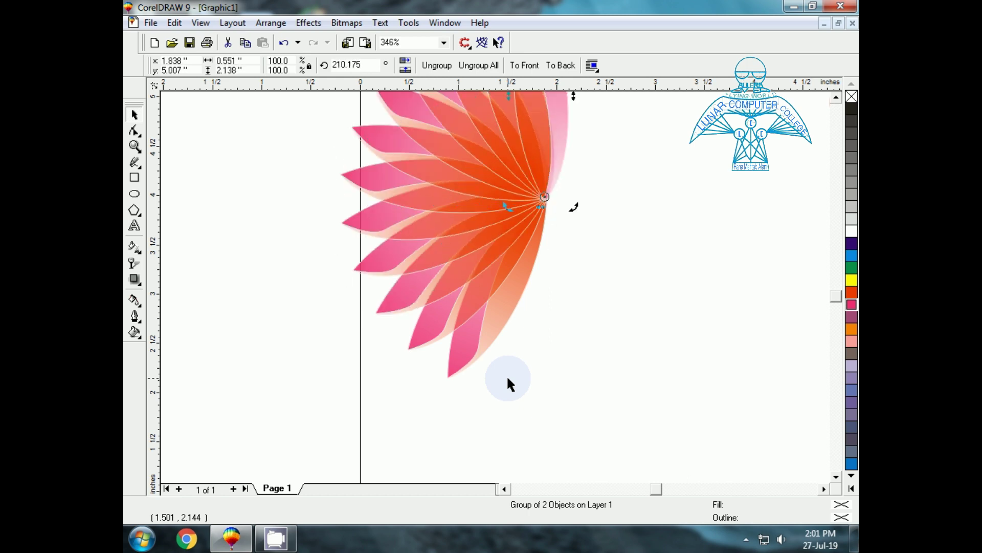
key("ctrl+r")
key("ctrl+r")
key("ctrl+r")
key("ctrl+r")
key("ctrl+r")
key("ctrl+r")
key("ctrl+r")
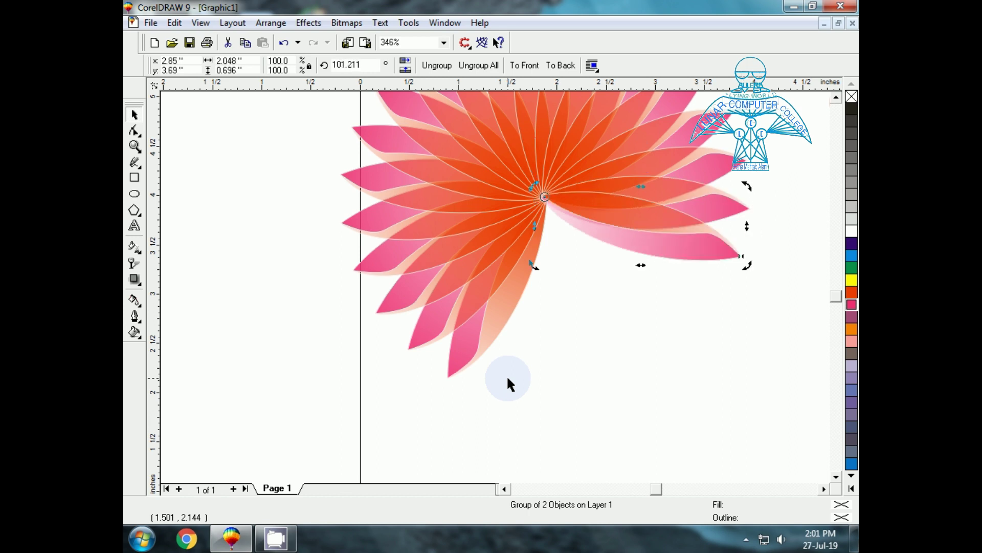
key("ctrl+r")
key("ctrl+r")
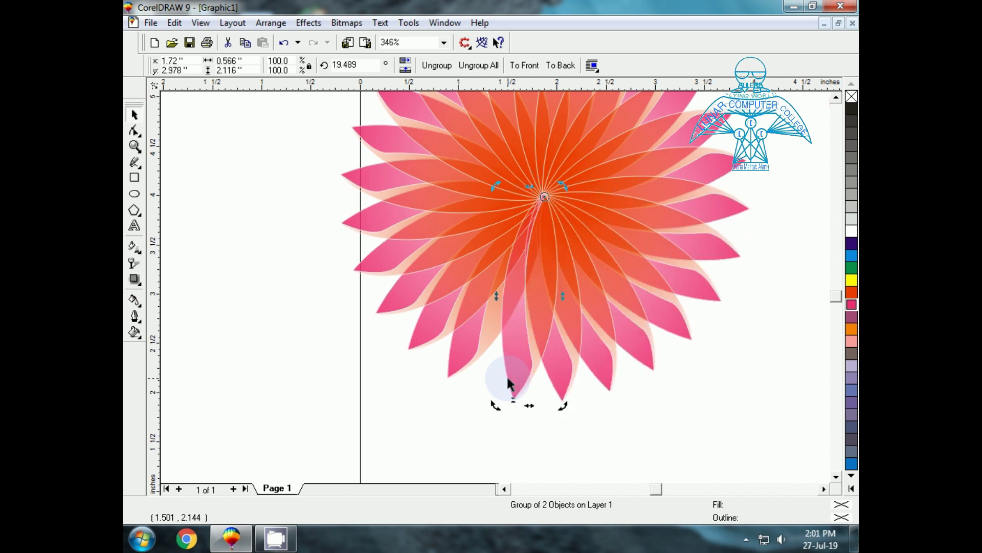
key("F3")
left_click(508, 382)
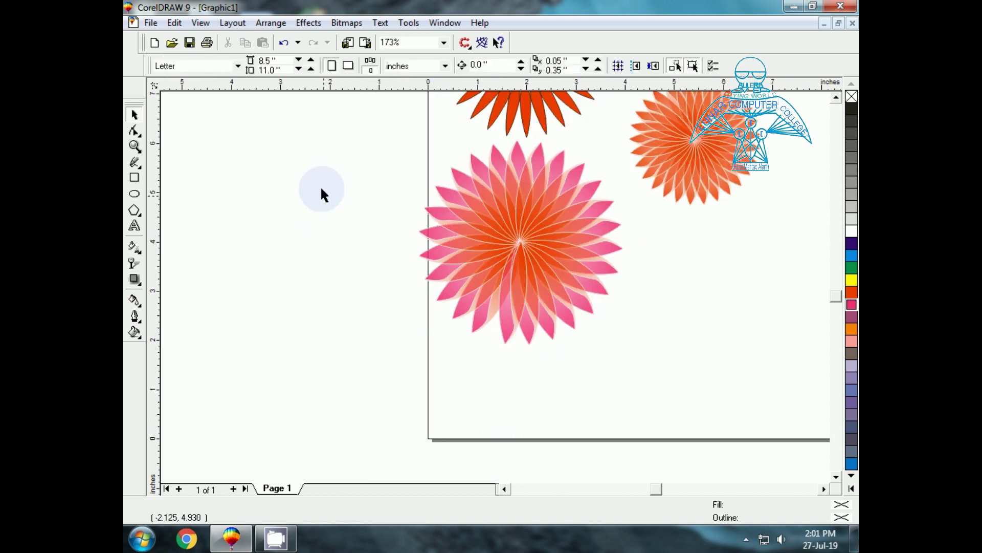
Scale the pink-and-red flower down to about 2.5 inches wide and move it slightly inward on the page.
left_click_drag(331, 129, 633, 394)
left_click_drag(626, 346, 543, 265)
left_click_drag(471, 201, 514, 213)
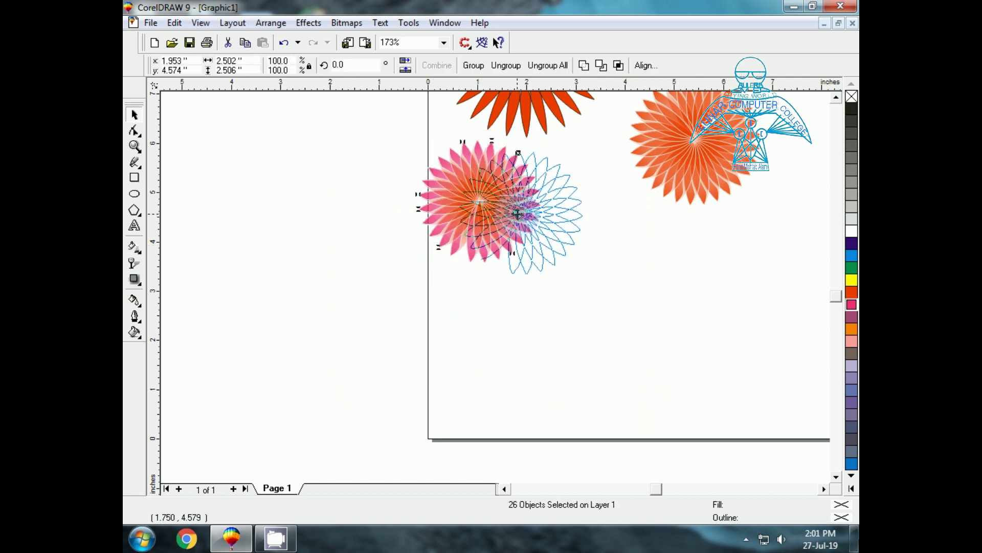
left_click(513, 328)
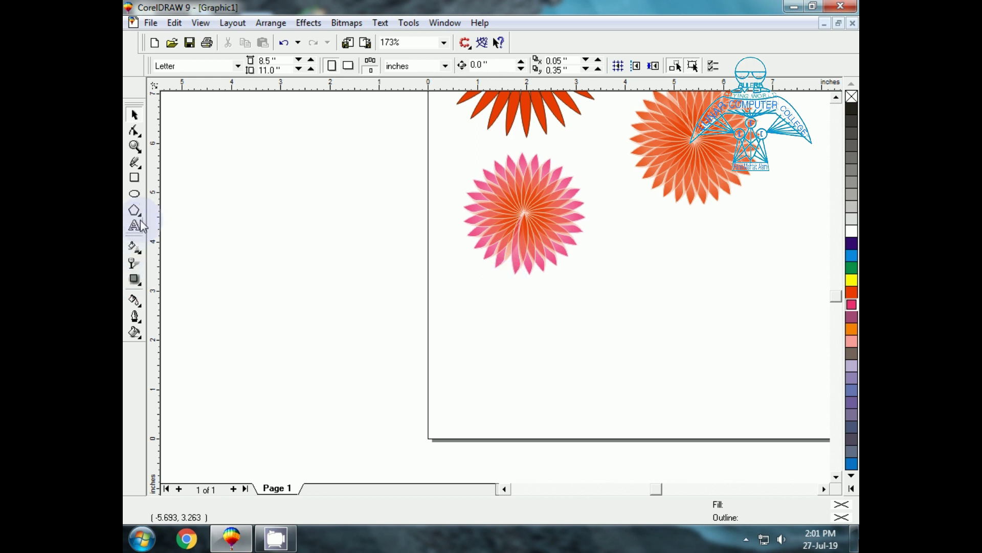
Place a two-coloured petal from the flower in the empty area below and to the right of it, and select it.
left_click_drag(514, 264, 624, 333)
left_click(609, 333)
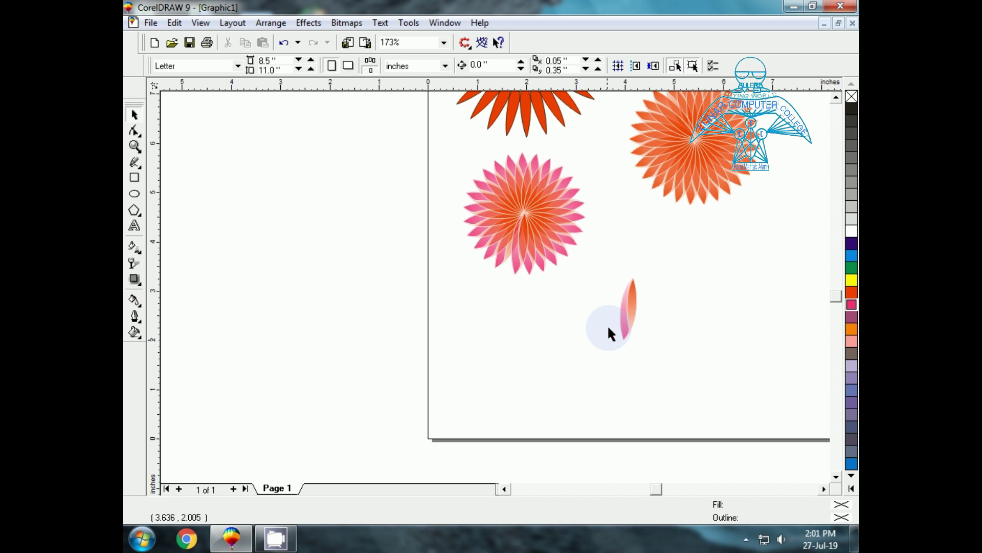
left_click_drag(610, 242, 668, 378)
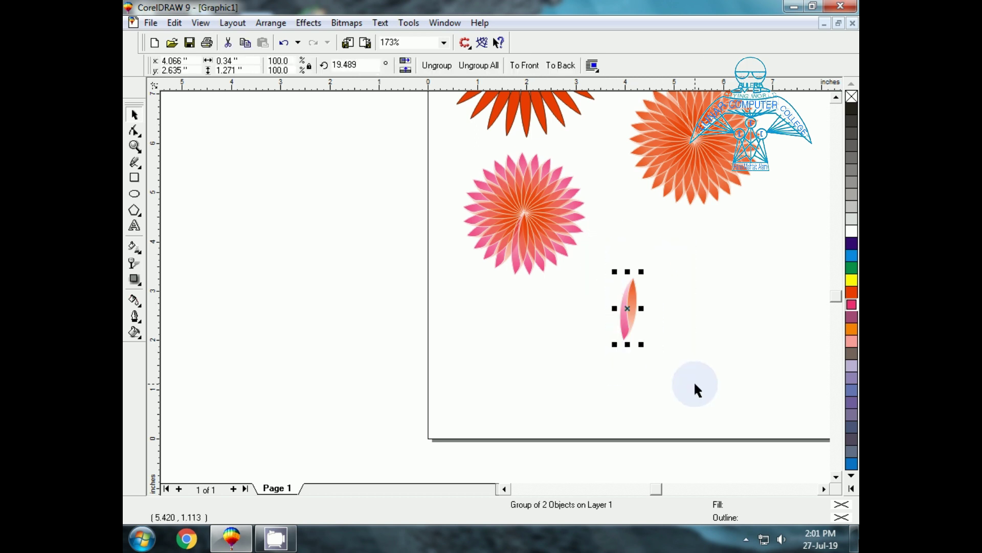
key("shift+F2")
left_click(498, 309)
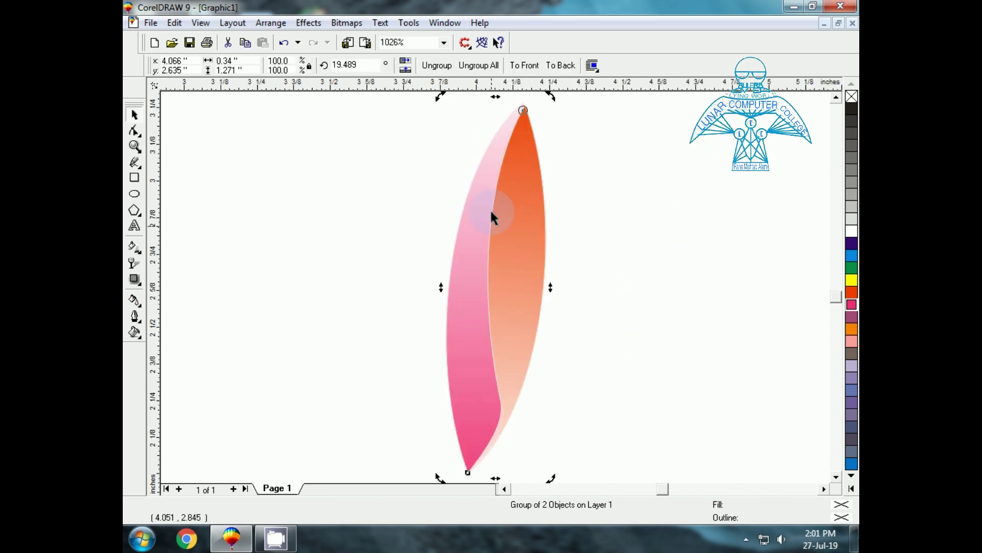
left_click(421, 197)
left_click(493, 268)
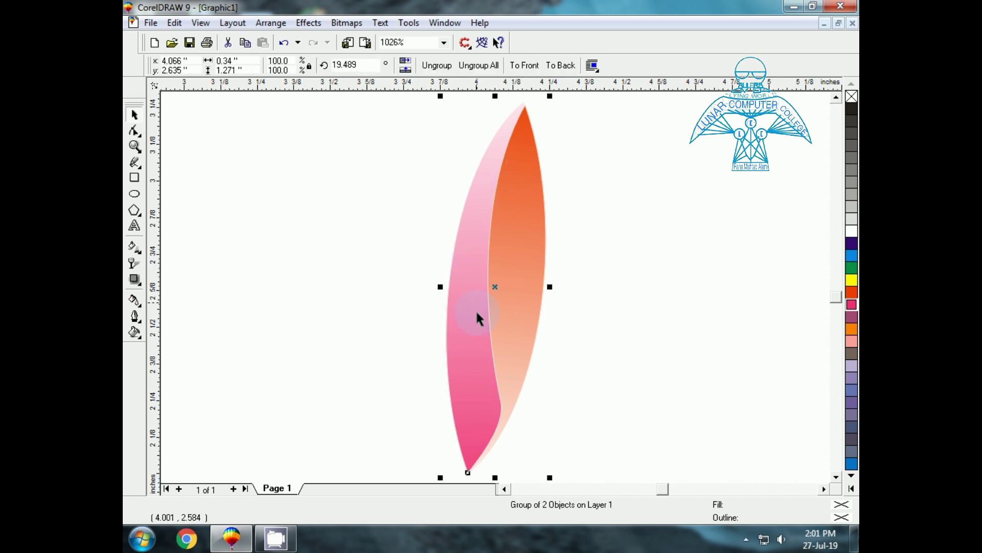
left_click(517, 377)
left_click(370, 301)
left_click(530, 286)
left_click(504, 273)
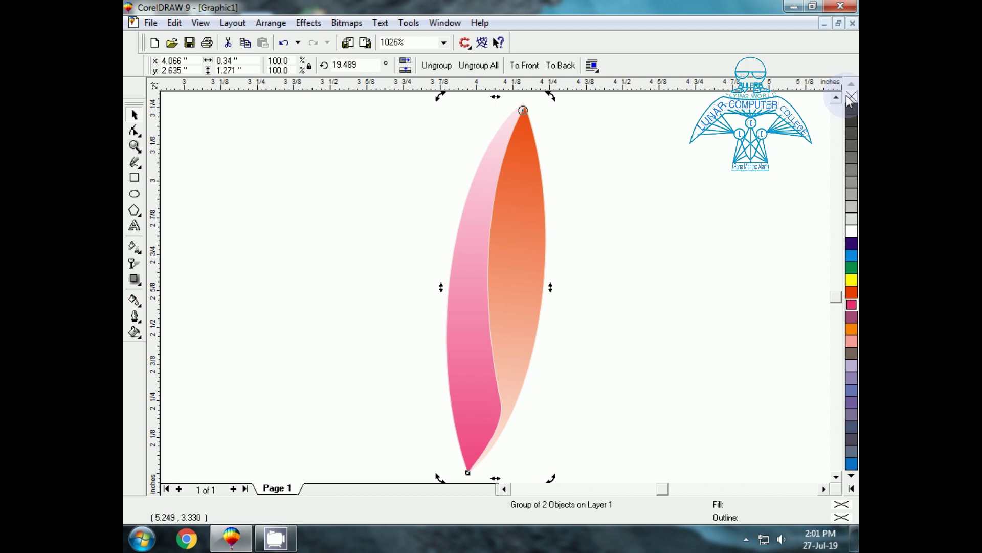
left_click(517, 289)
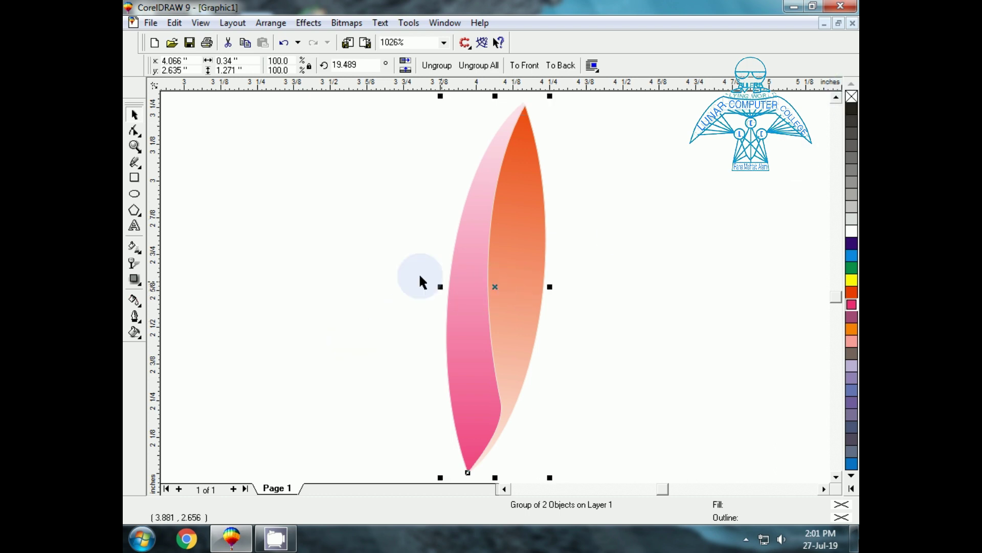
left_click(420, 279)
Draw a freehand curve about 1.18 inches tall lengthwise through the red half of the spare petal.
left_click(136, 163)
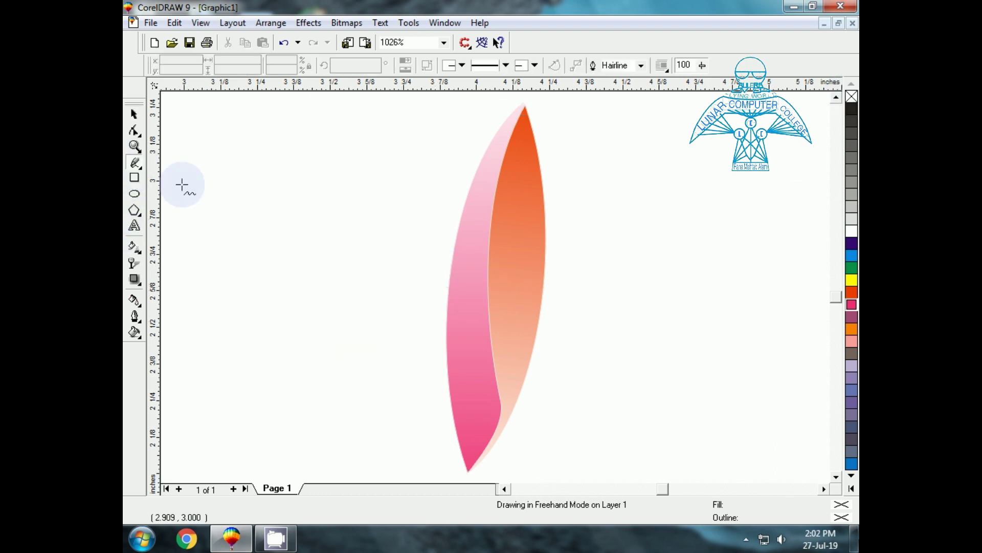
mouse_move(533, 102)
left_mouse_down()
mouse_move(519, 140)
mouse_move(501, 388)
mouse_move(528, 447)
left_mouse_up()
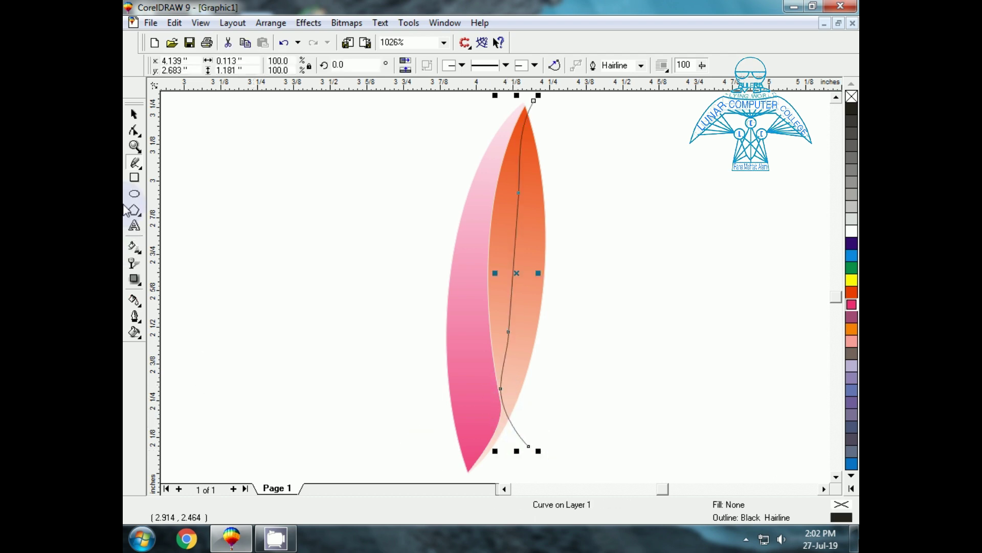
left_click(134, 115)
left_click(341, 209)
Cut the petal's red half along the freehand curve by trimming the petal with it.
left_click(539, 179)
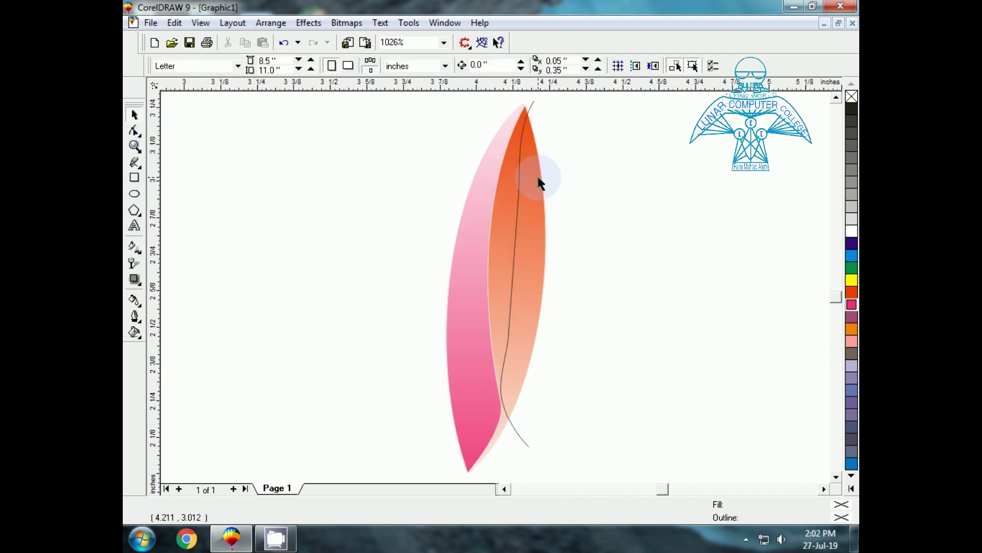
key("F3")
left_click_drag(598, 132, 467, 449)
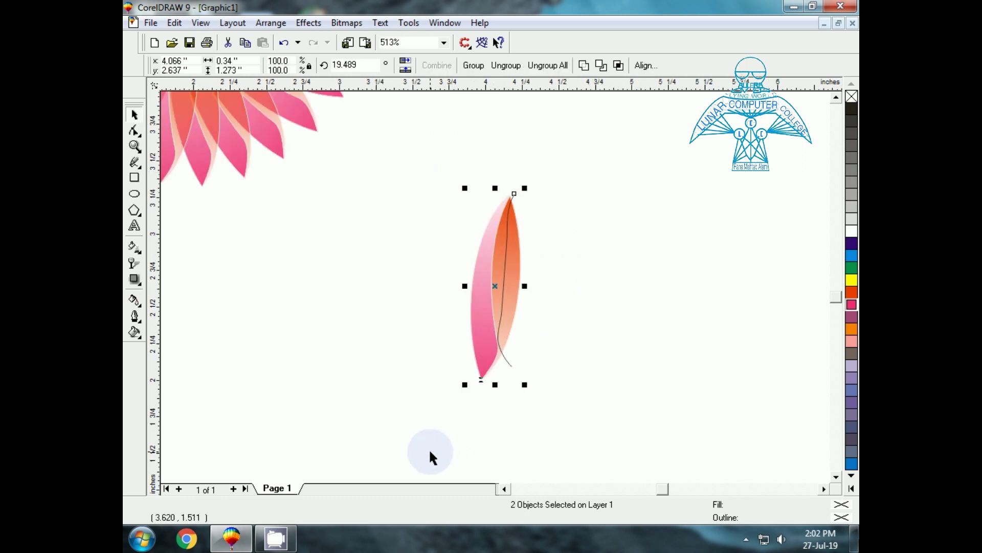
left_click(619, 65)
Move the cut petal away from the curve to check the split, and undo the move.
left_click(415, 164)
left_click_drag(515, 268, 636, 311)
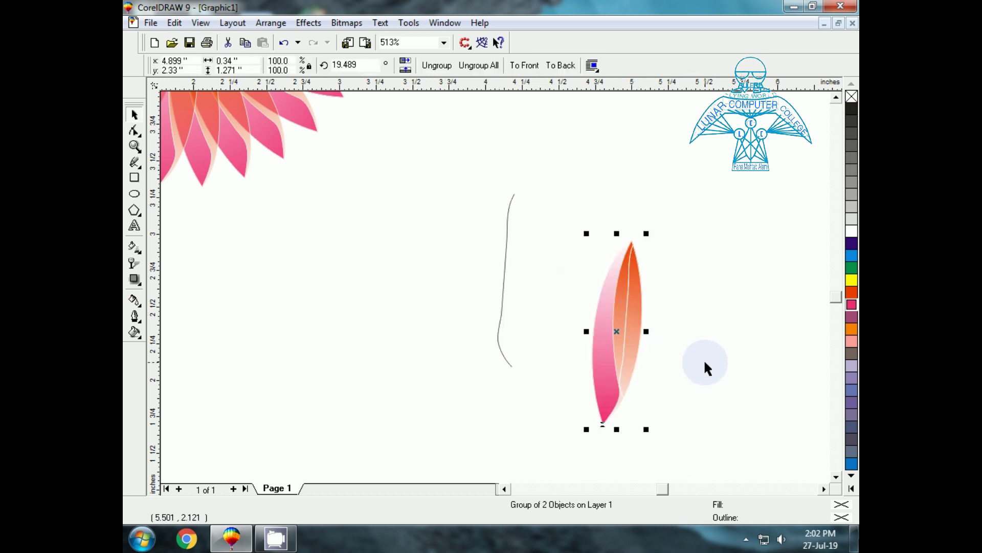
key("ctrl+z")
left_click(520, 323)
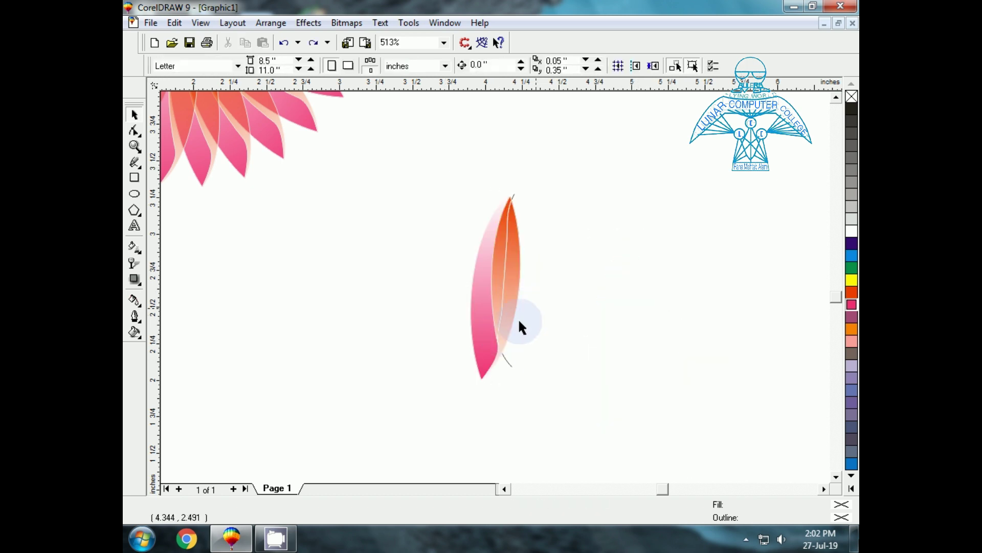
Delete the freehand cutting curve that lies over the petal.
left_click(510, 359)
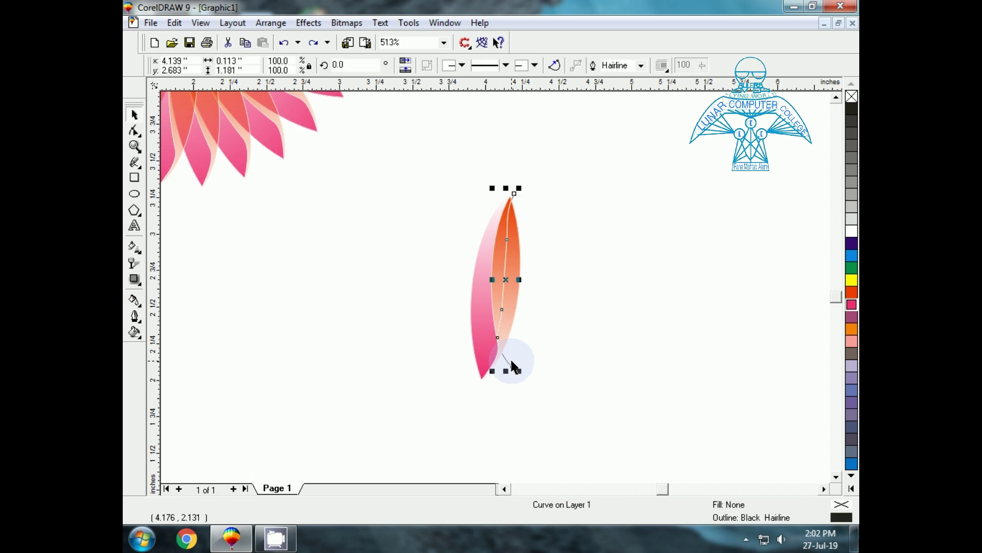
left_click(511, 358)
left_click(508, 279)
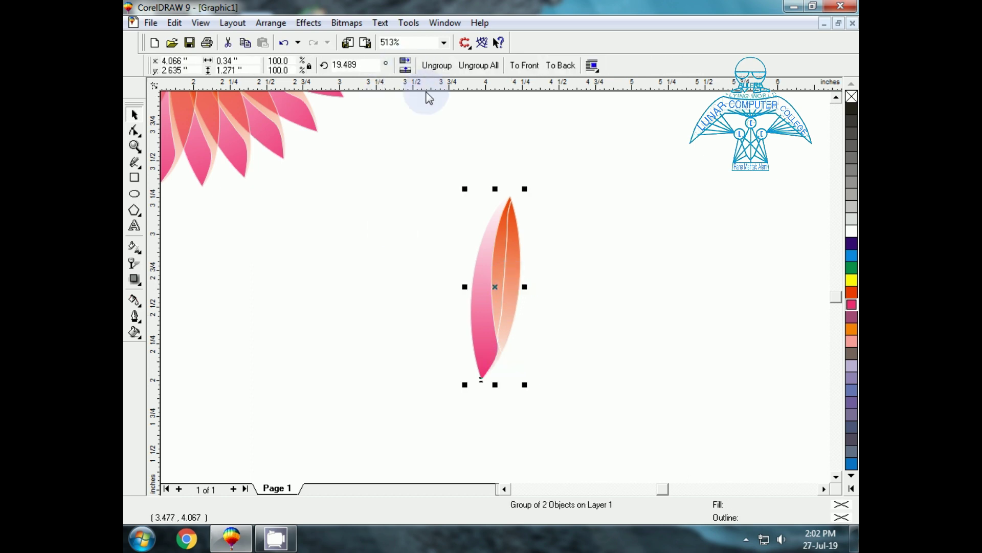
left_click(458, 296)
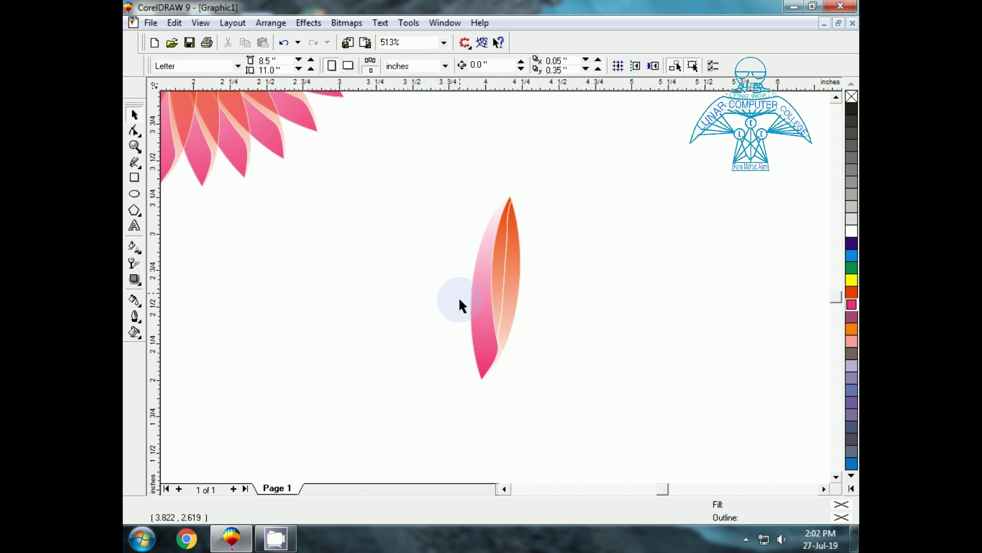
Ungroup the petal and break its red half apart into two separate pieces.
left_click(474, 342)
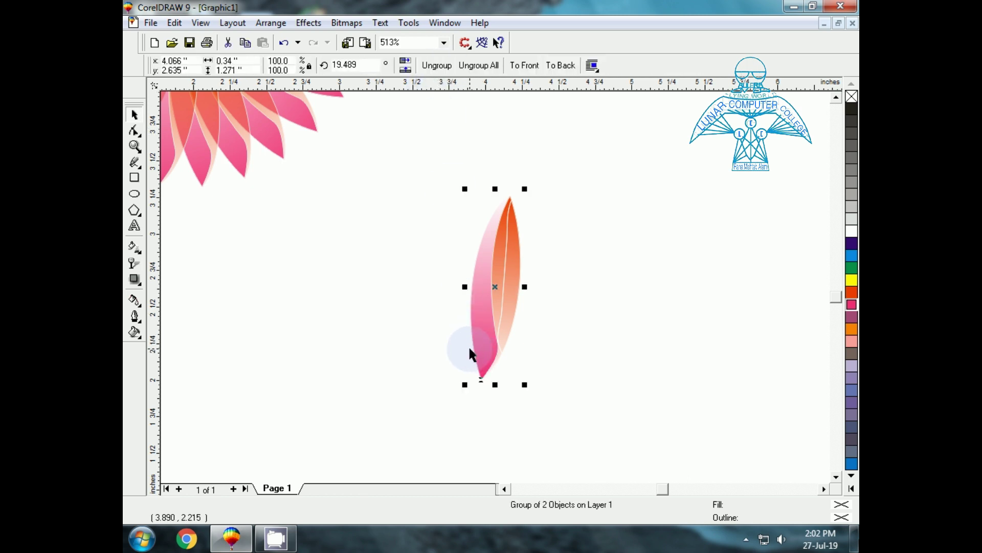
key("ctrl+u")
left_click(569, 312)
left_click(519, 294)
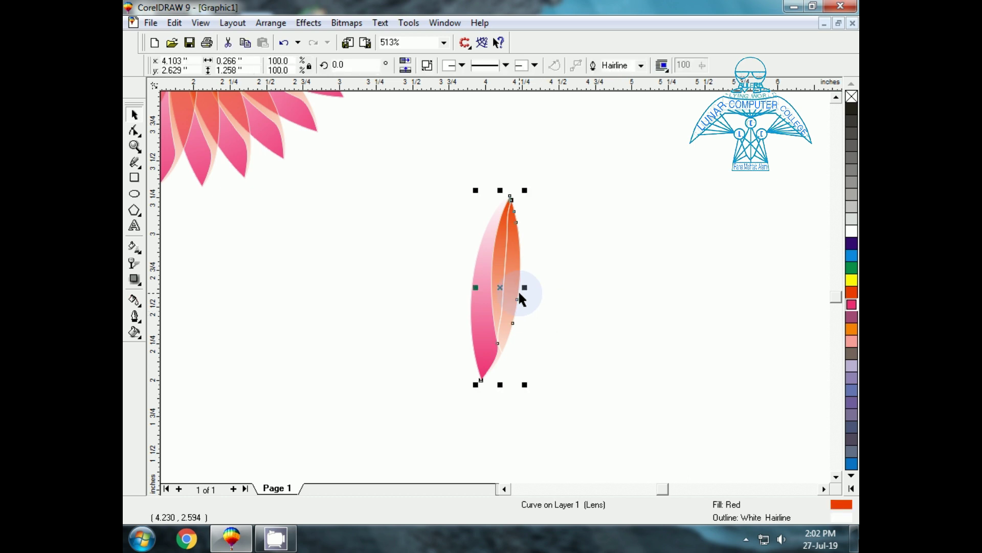
left_click(427, 66)
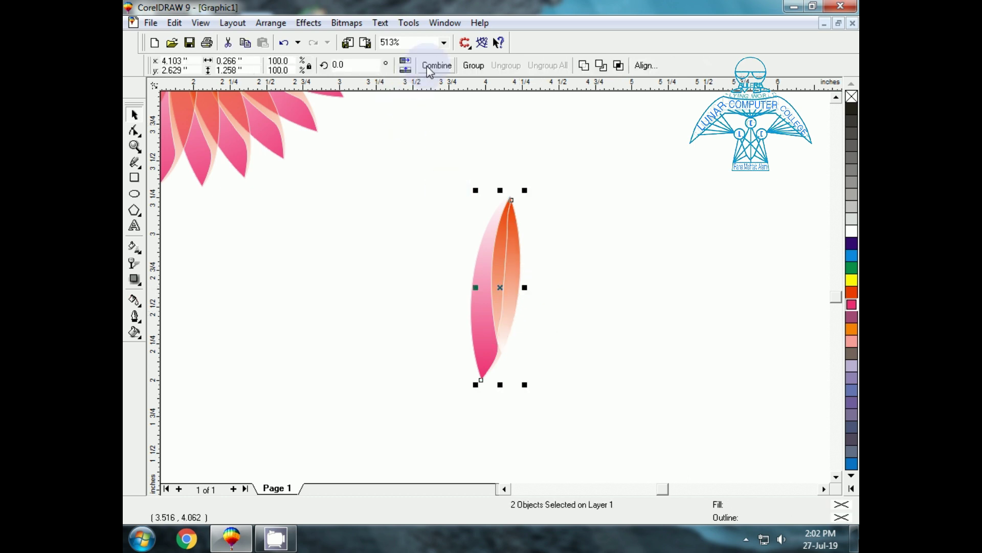
left_click(630, 295)
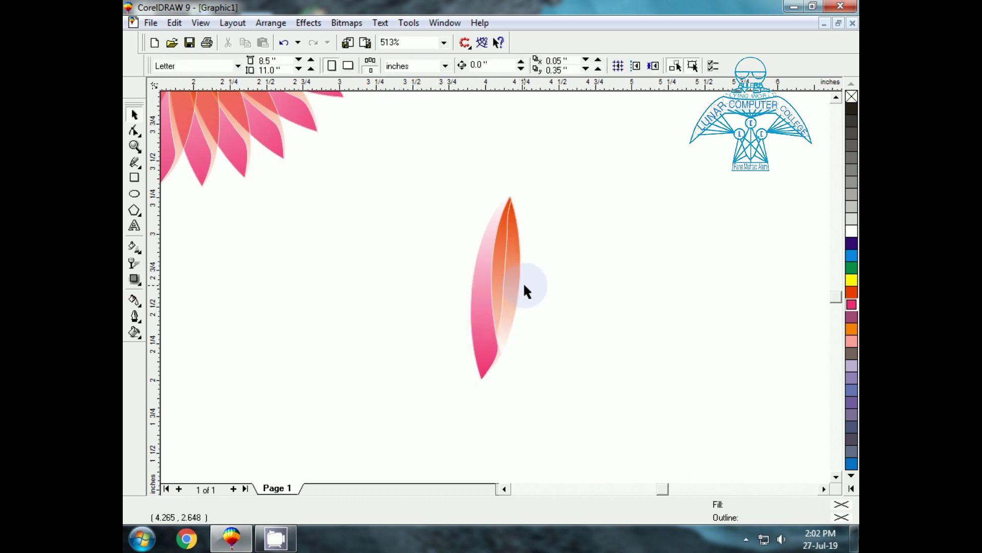
Change the fill of the petal's rightmost piece to purple.
key("F2")
left_click_drag(423, 152, 537, 381)
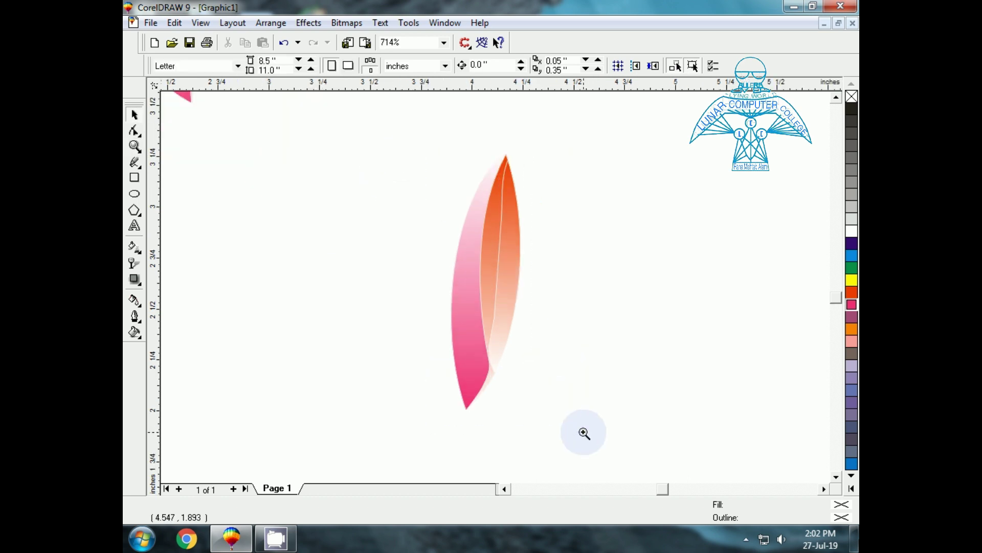
left_click(513, 298)
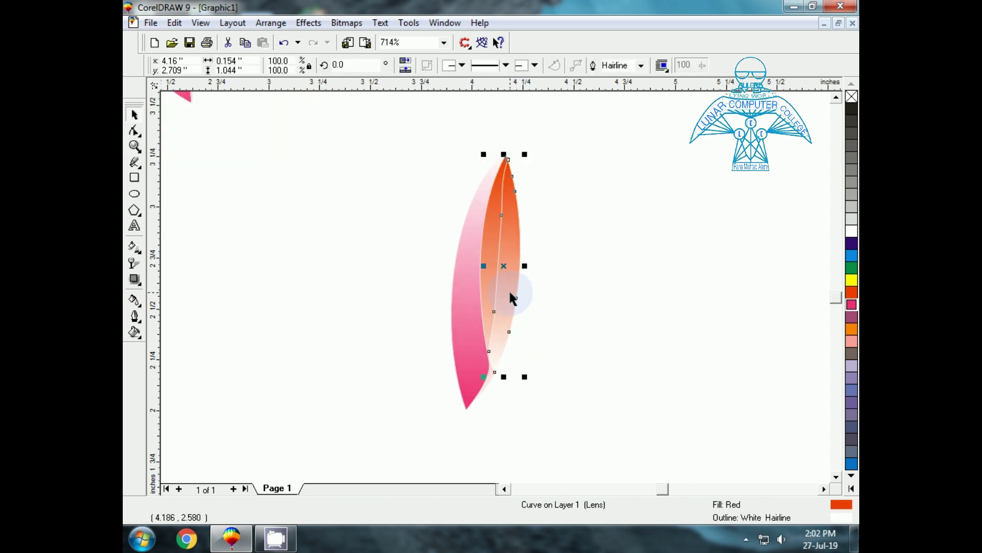
left_click(852, 317)
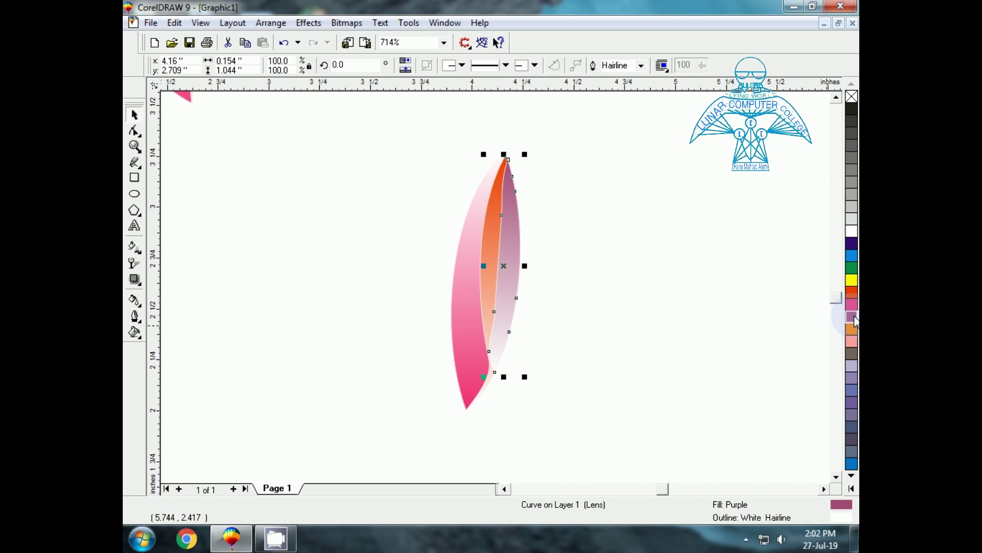
left_click(521, 309)
Group the pink, red and purple petal pieces and move the group's rotation centre to its upper tip.
left_click(492, 286)
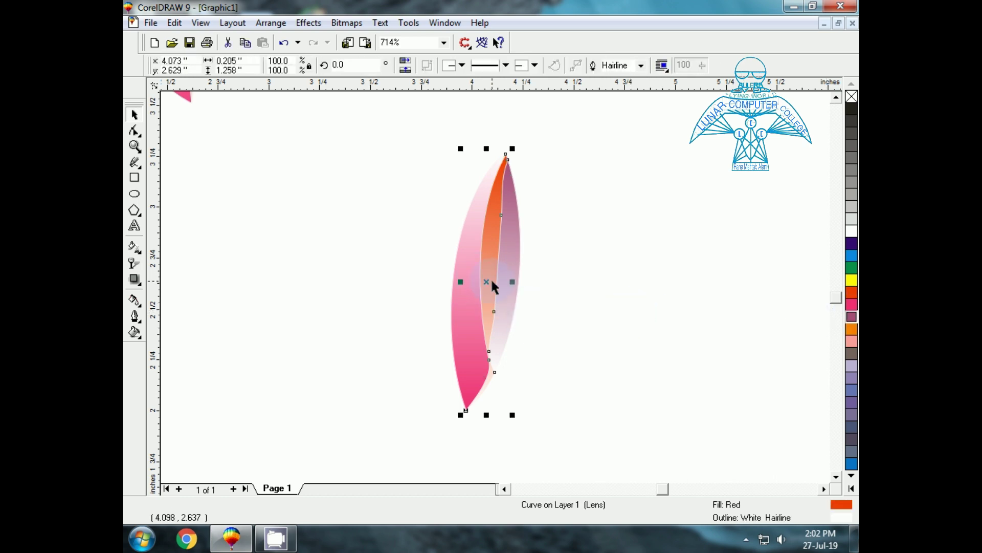
left_click(527, 259)
left_click_drag(382, 127, 554, 443)
left_click_drag(594, 453, 594, 452)
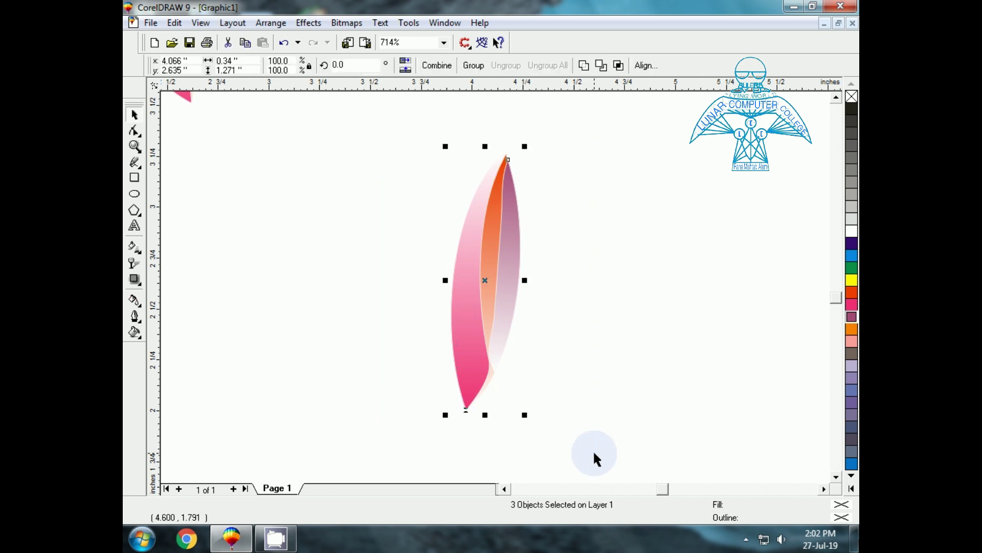
key("ctrl+g")
scroll(594, 453, "down", 1)
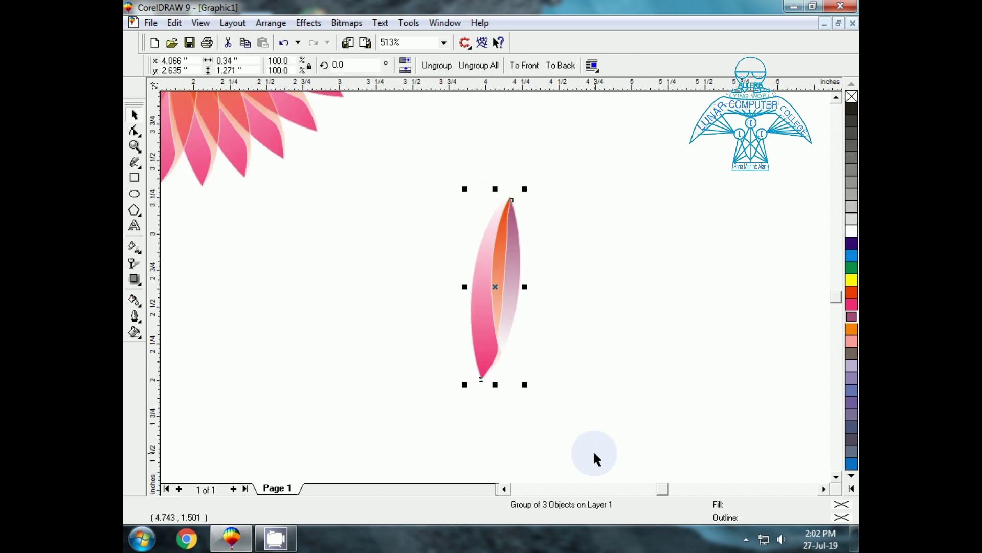
left_click(494, 325)
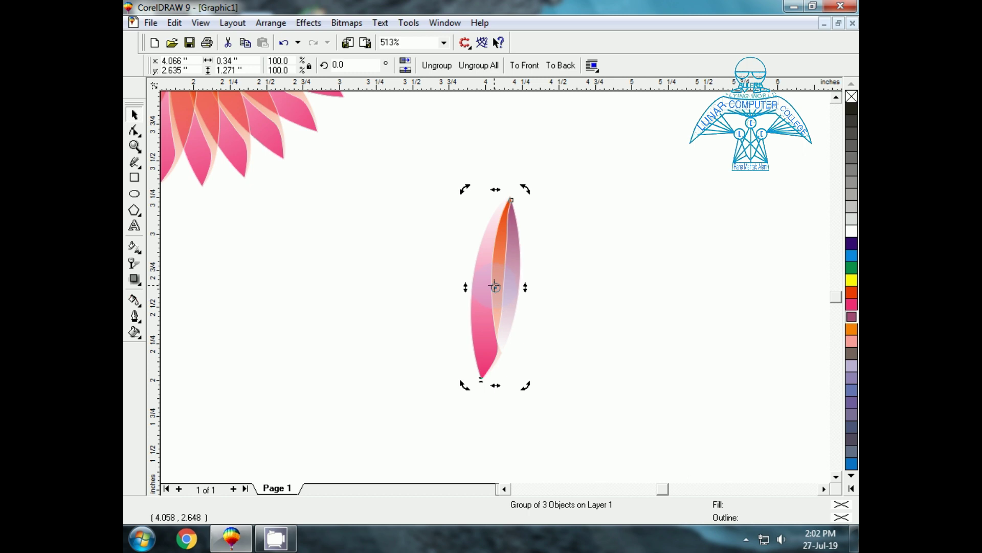
left_click_drag(496, 287, 510, 196)
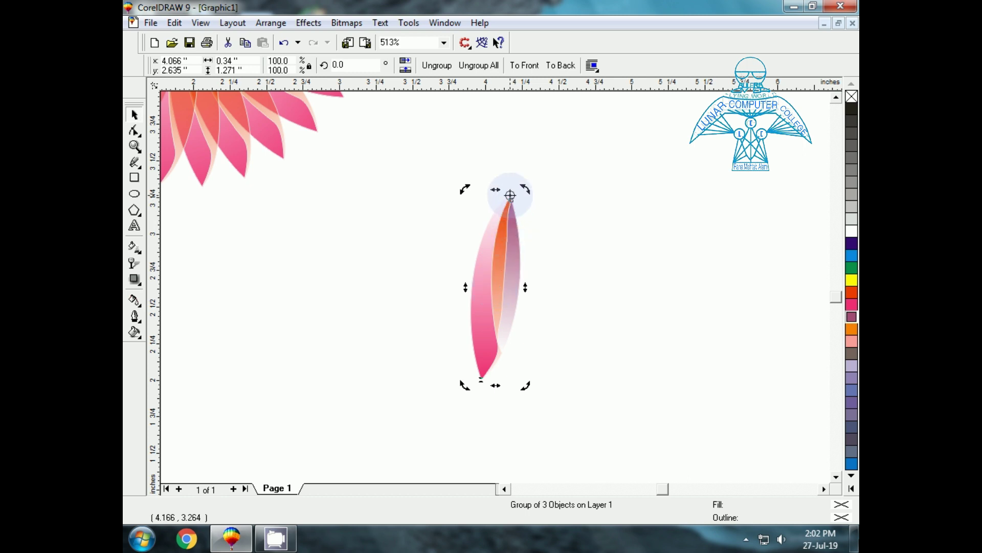
Create copies of the three-coloured petal rotated about 12° clockwise around its upper tip until they form a full-circle flower.
left_click_drag(523, 390, 484, 387)
key("ctrl+r")
key("ctrl+r")
key("ctrl+r")
key("ctrl+r")
key("ctrl+r")
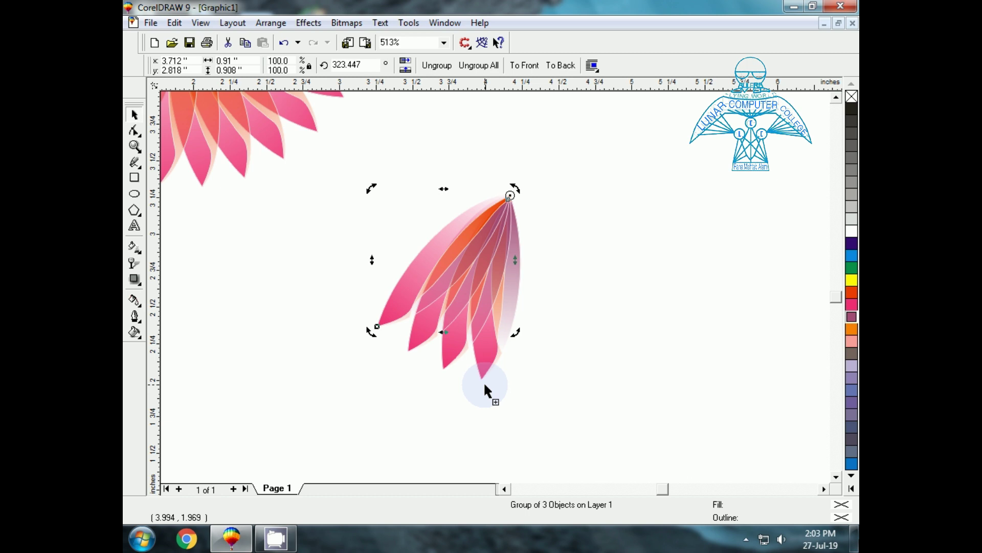
key("ctrl+r")
key("ctrl+r")
key("ctrl+r")
key("ctrl+r")
key("ctrl+r")
key("ctrl+r")
key("ctrl+r")
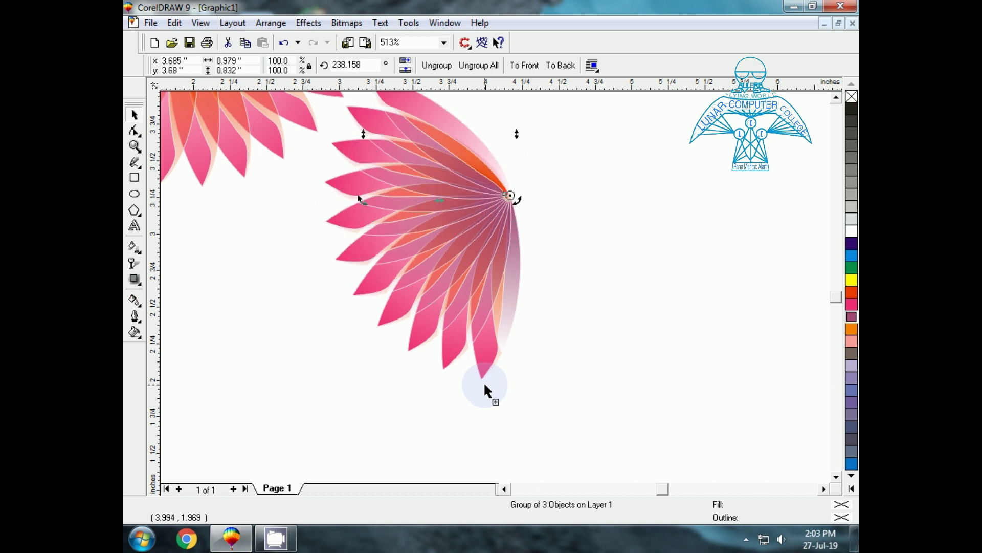
key("ctrl+r")
key("ctrl+r")
key("ctrl+r")
key("ctrl+r")
key("ctrl+r")
key("ctrl+r")
key("ctrl+r")
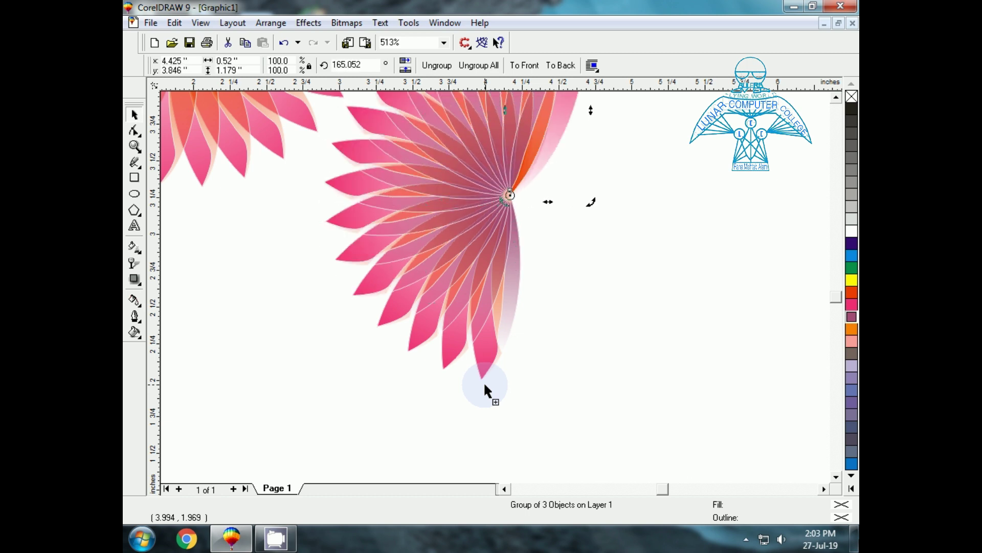
key("ctrl+r")
key("ctrl+r")
key("ctrl+r")
key("ctrl+r")
key("ctrl+r")
key("ctrl+r")
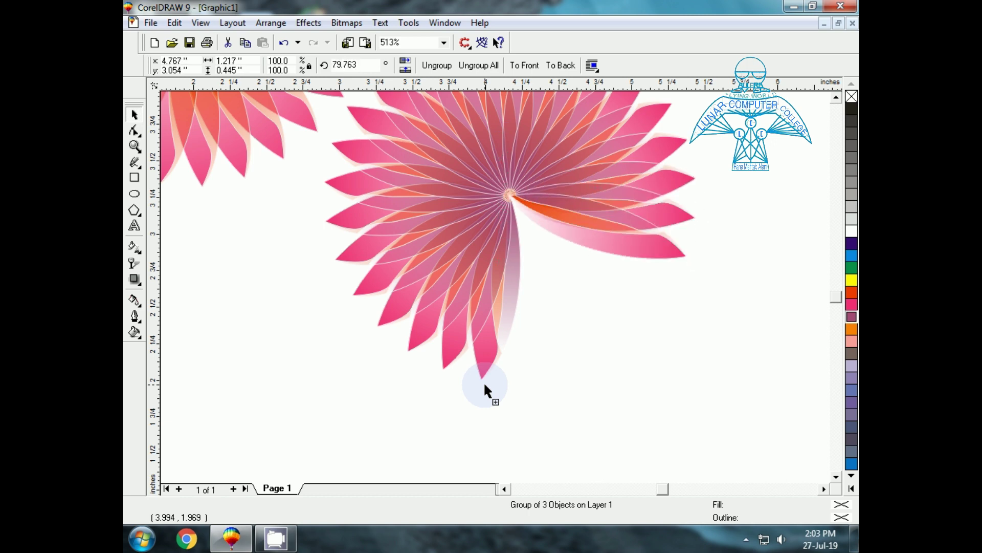
key("ctrl+r")
key("ctrl+r")
key("ctrl+r")
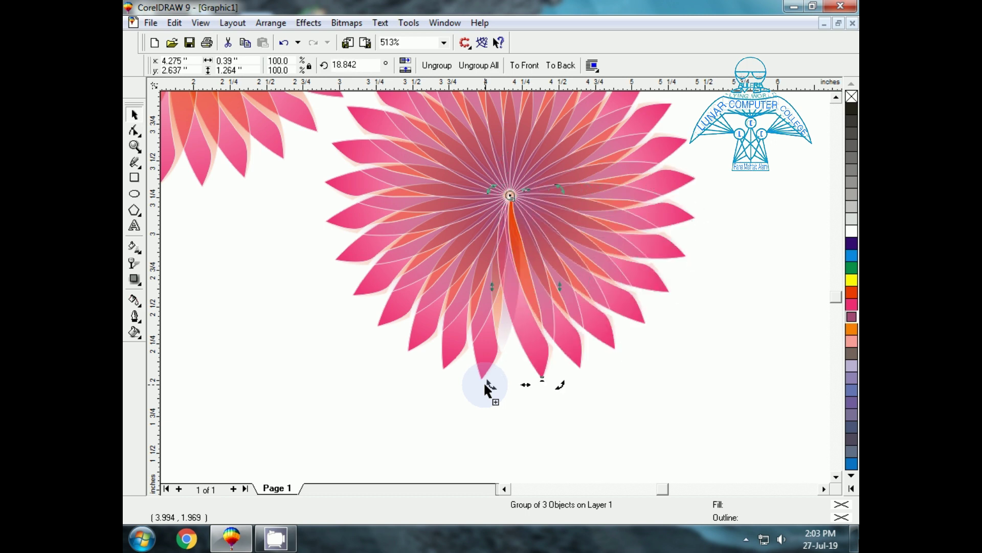
left_click(332, 434)
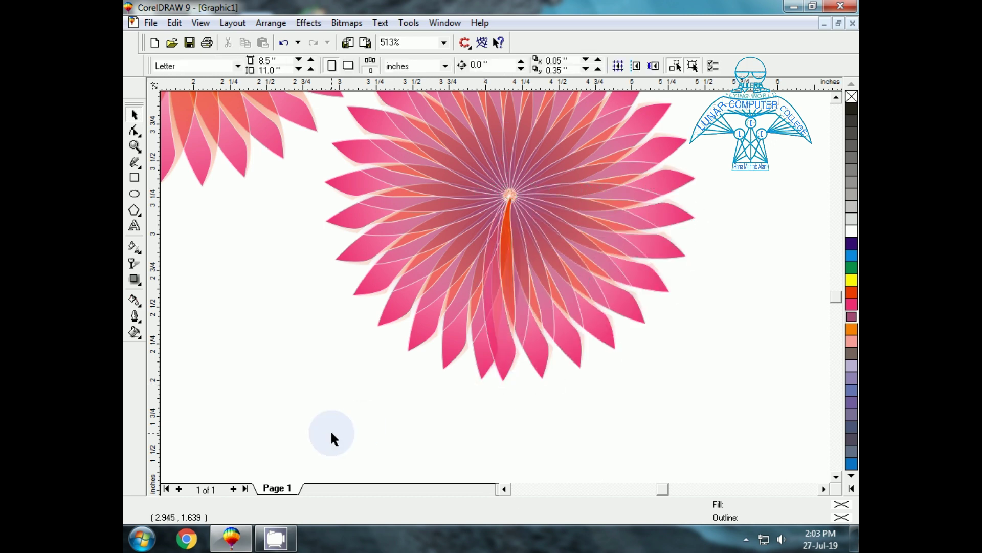
Select all petals of the three-coloured flower and place a copy of the flower to its right.
key("F3")
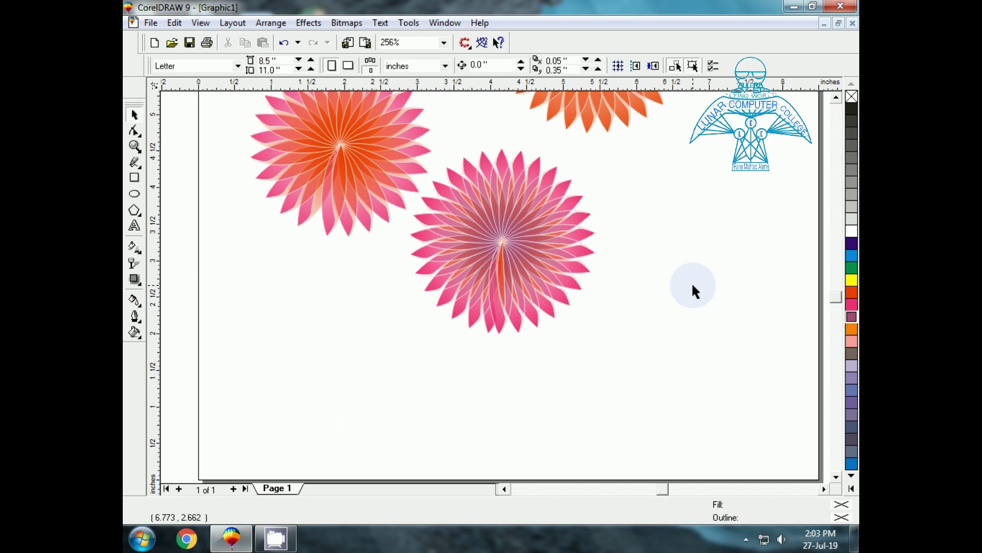
left_click_drag(653, 157, 619, 304)
left_click_drag(684, 126, 411, 382)
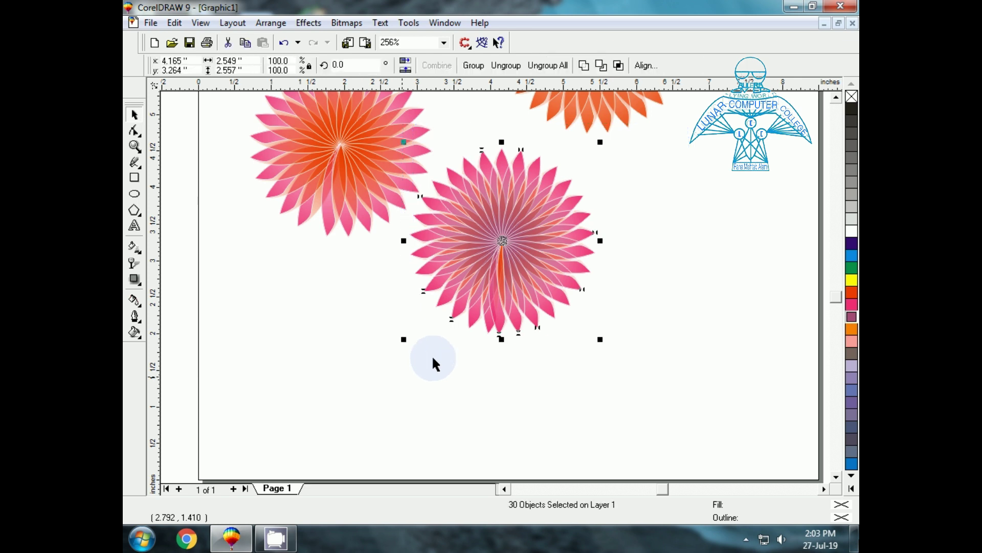
left_click_drag(502, 240, 690, 261)
Recolour the copied flower with a blue fill and a yellow outline.
left_click(850, 260)
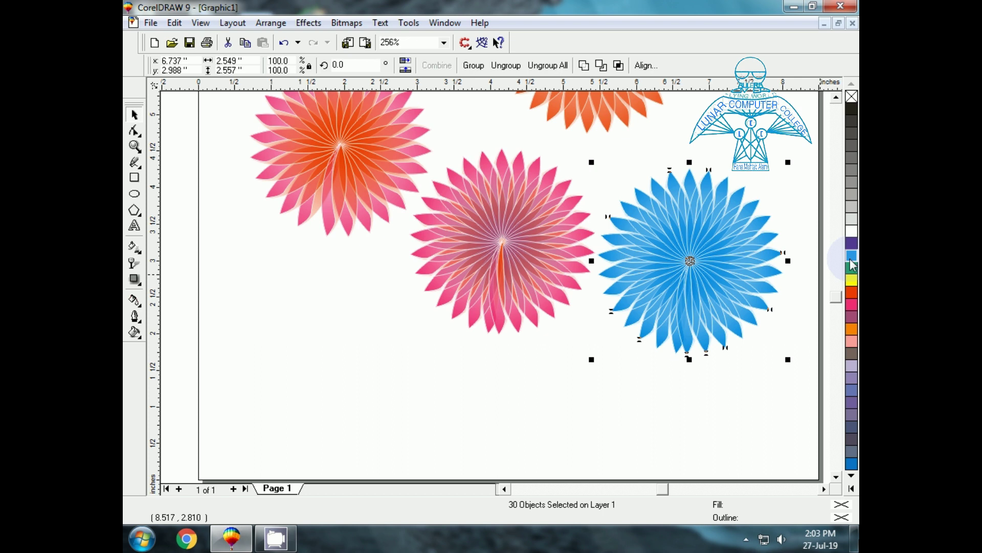
right_click(851, 281)
left_click(665, 390)
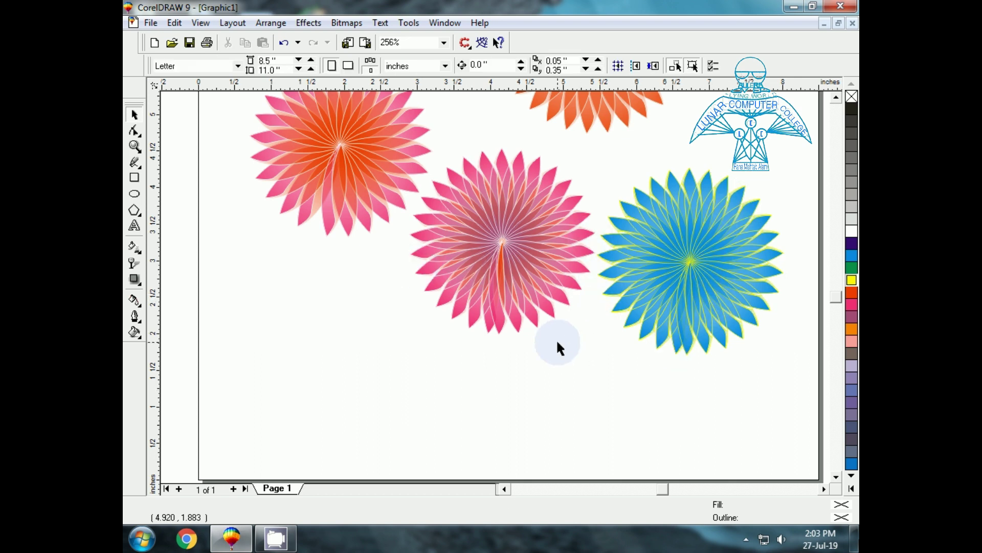
Place a two-coloured petal from the pink-and-orange flower in the empty space below it and show its rotation centre.
key("shift+F4")
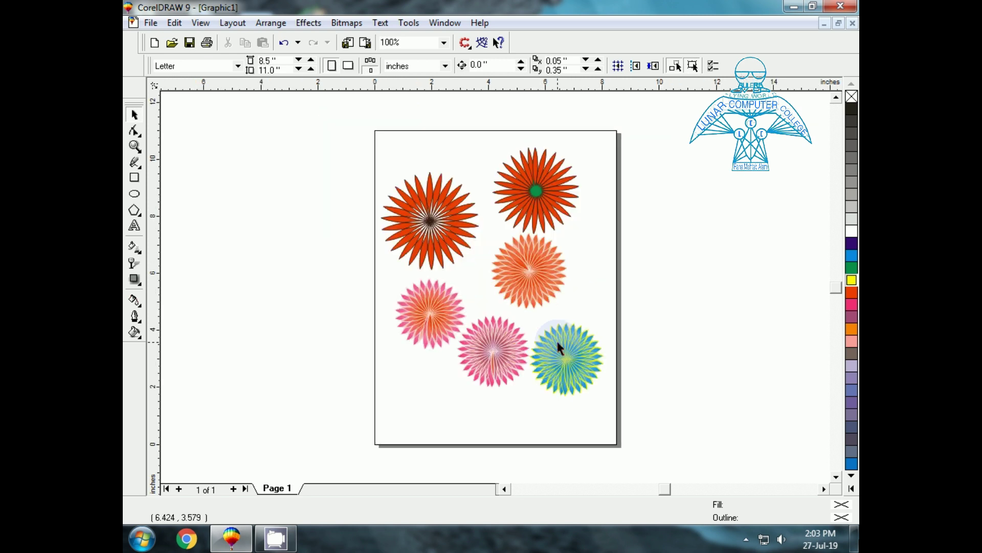
left_click(396, 236)
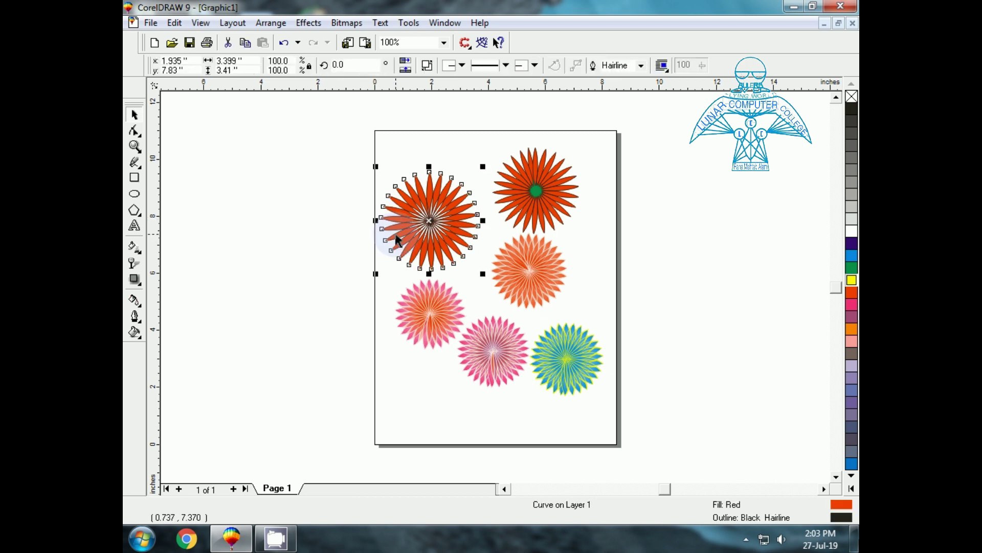
left_click(409, 330)
left_click_drag(417, 321, 413, 374)
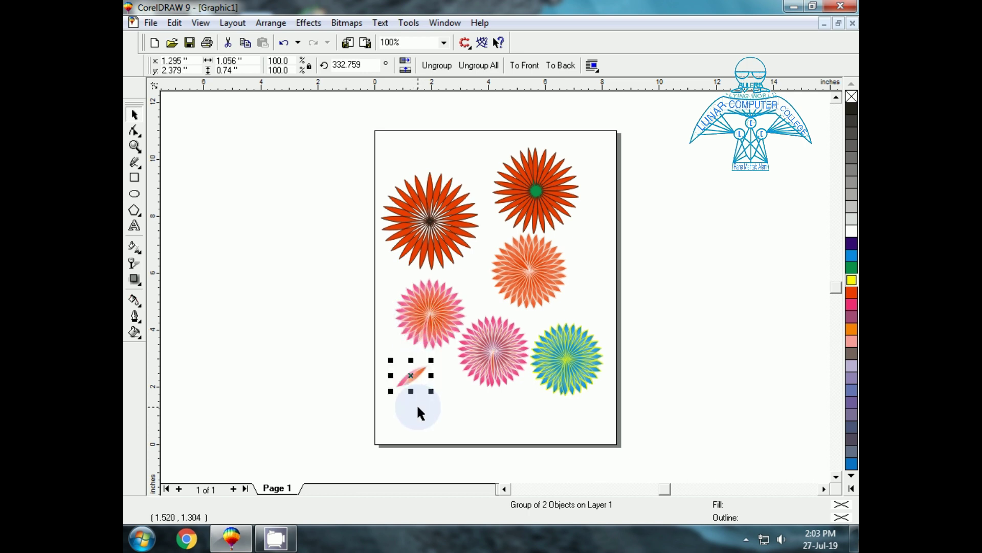
key("shift+F2")
key("F3")
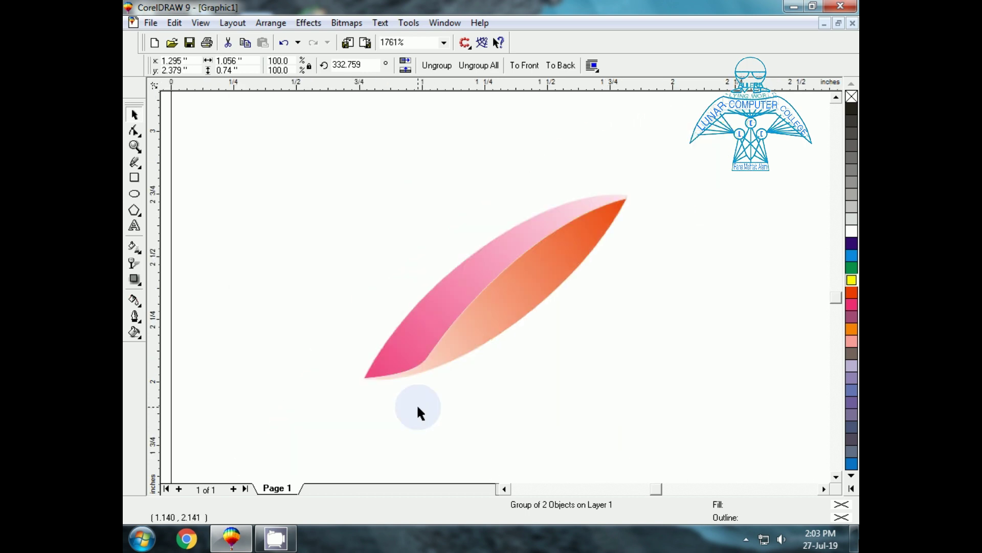
left_click(330, 298)
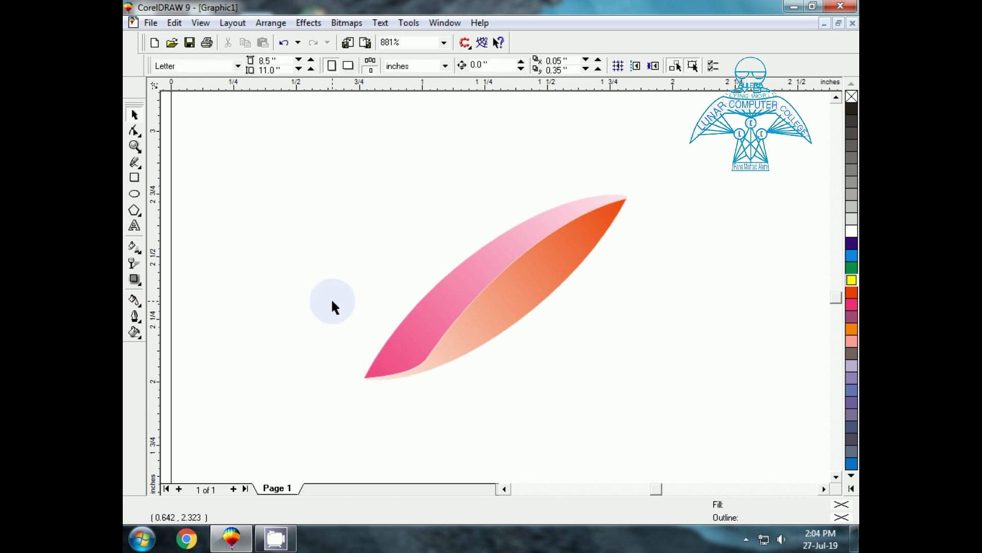
left_click(463, 307)
left_click(494, 320)
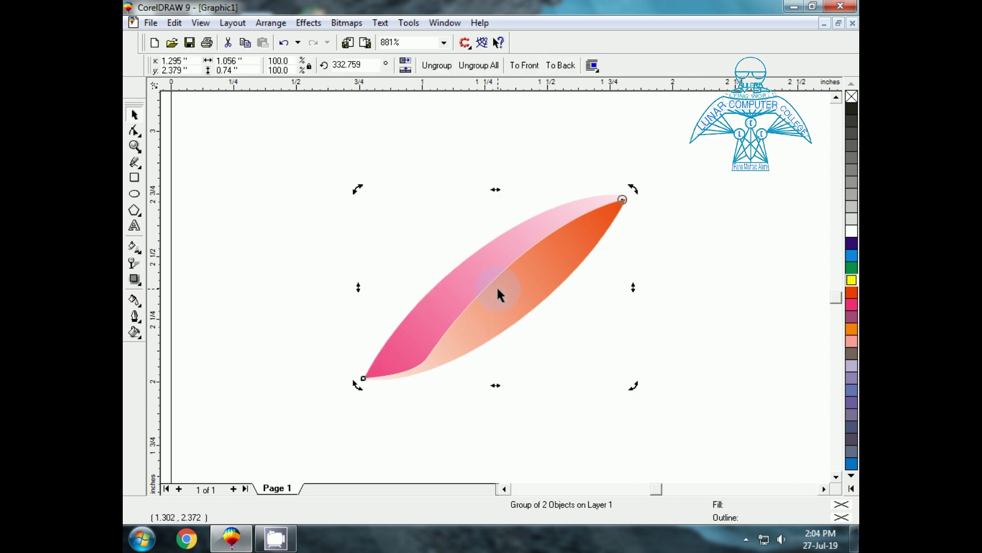
left_click(497, 289)
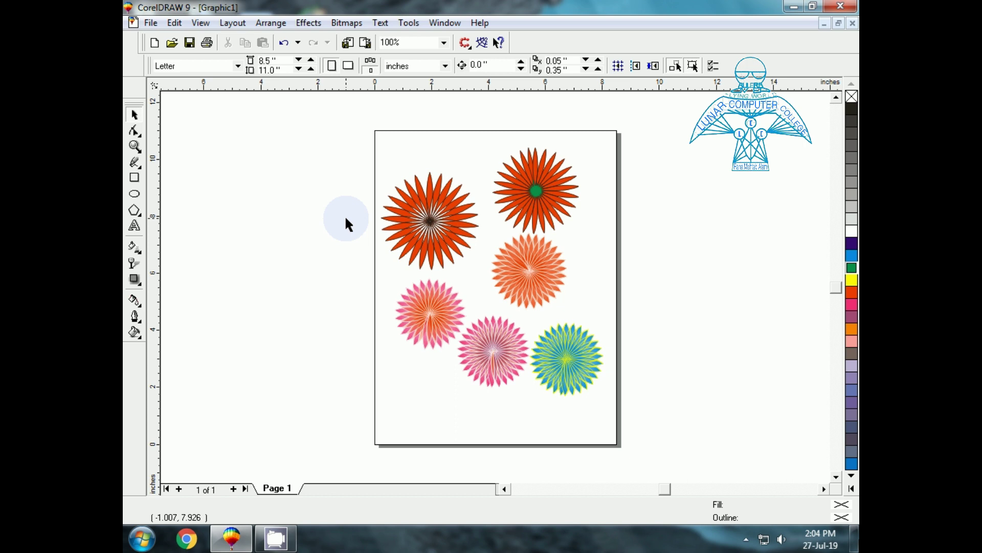